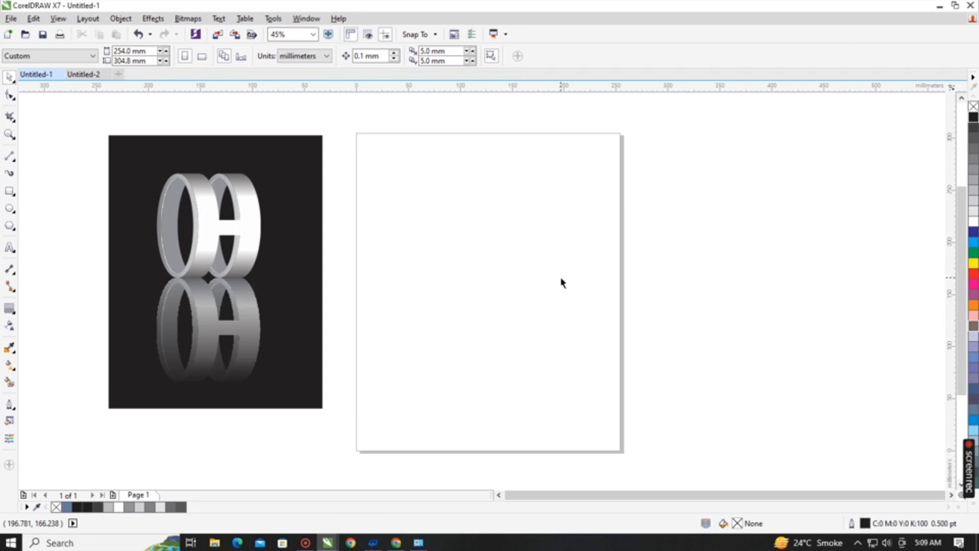
pyautogui.click(291, 230)
pyautogui.moveTo(291, 230)
pyautogui.mouseDown()
pyautogui.moveTo(291, 262)
pyautogui.moveTo(289, 245)
pyautogui.mouseUp()
pyautogui.click(264, 230)
pyautogui.click(422, 308)
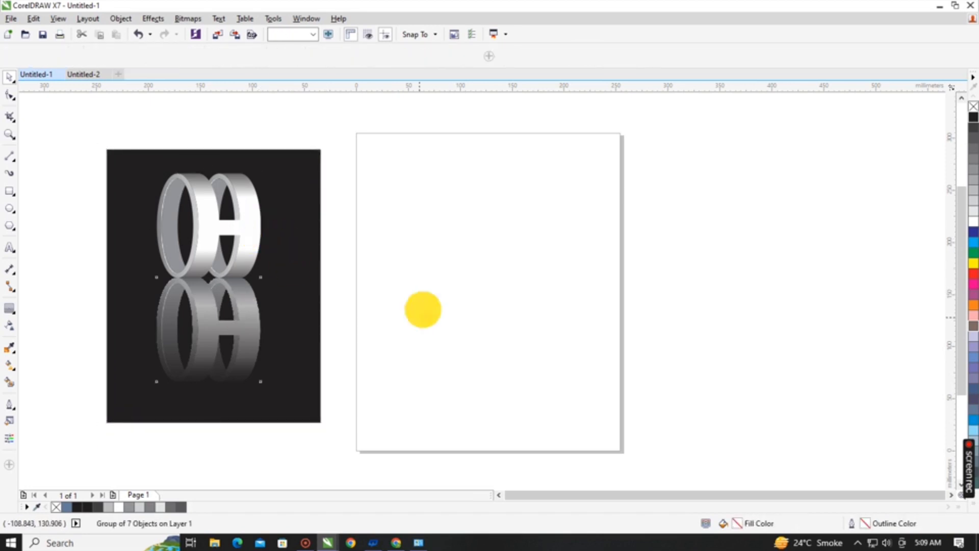
pyautogui.moveTo(299, 225); pyautogui.dragTo(300, 216)
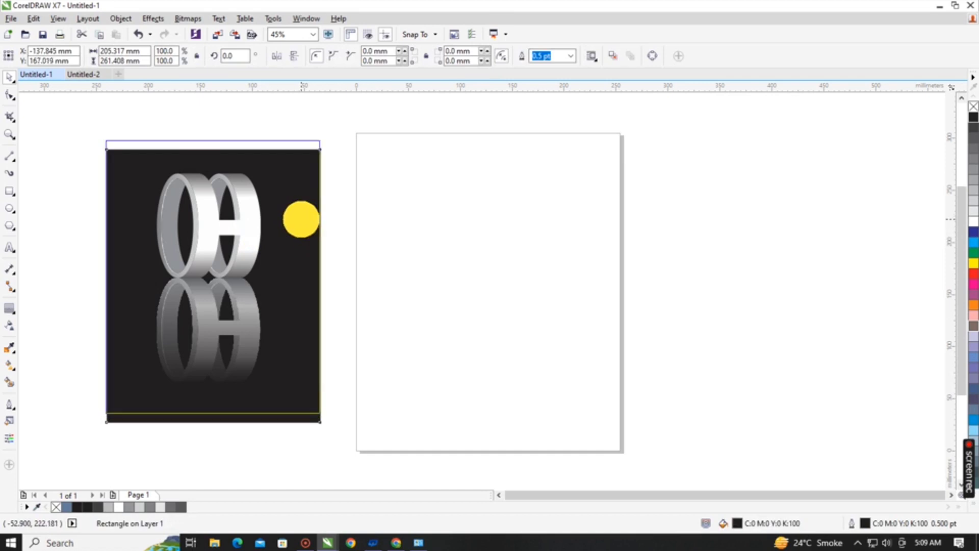
pyautogui.click(425, 227)
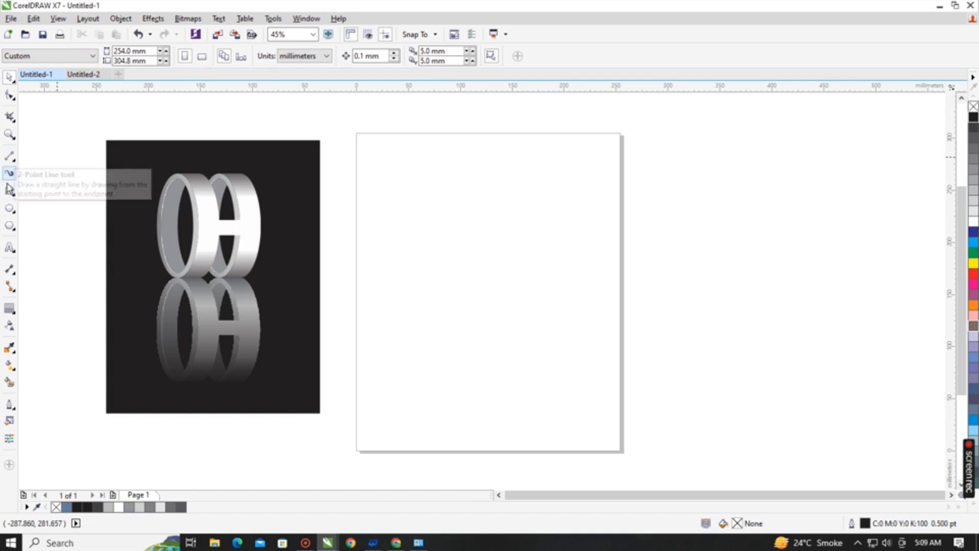
# Draw an ellipse in the upper middle of the blank page and set its size to 40 by 100 mm.
pyautogui.moveTo(466, 222); pyautogui.dragTo(509, 275)
pyautogui.click(100, 60)
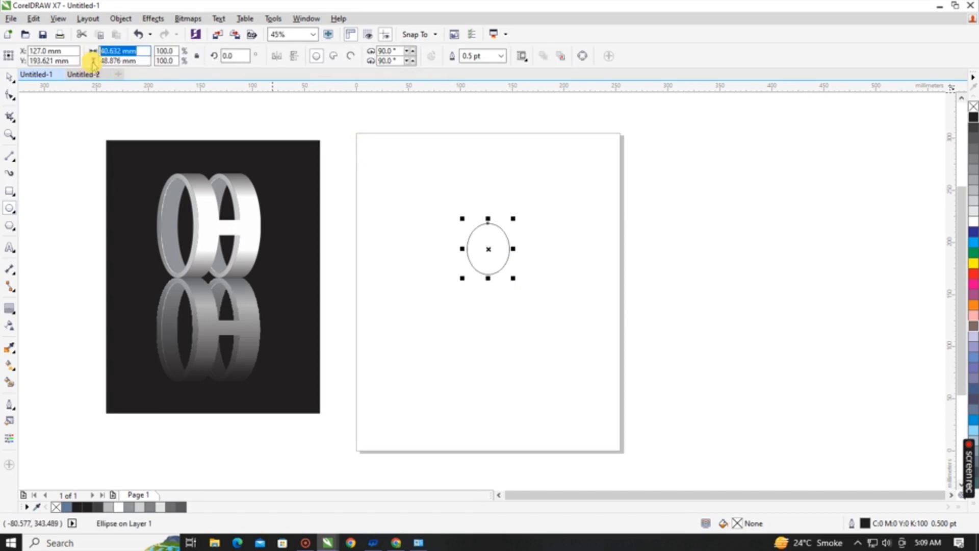
pyautogui.write('40')
pyautogui.press('Tab')
pyautogui.write('1')
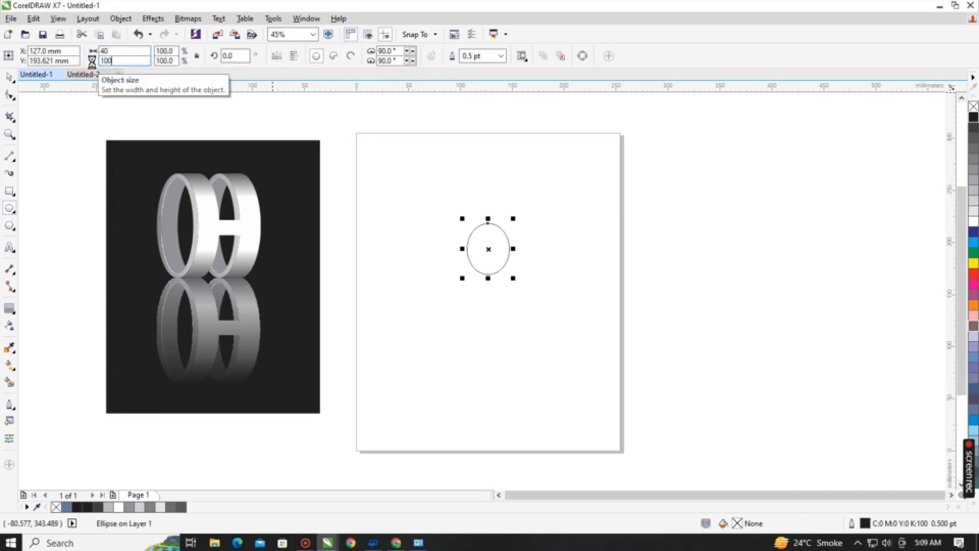
pyautogui.write('00')
pyautogui.press('Return')
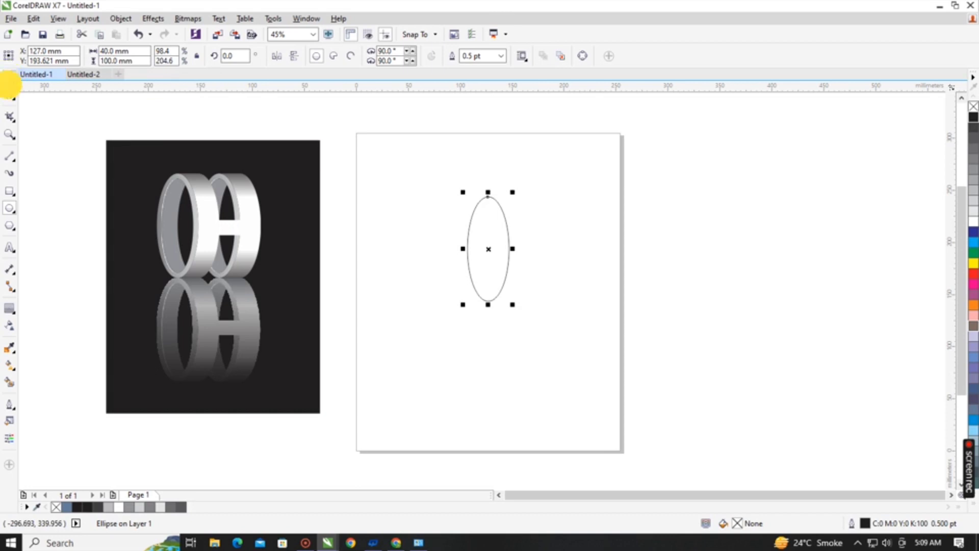
pyautogui.click(9, 78)
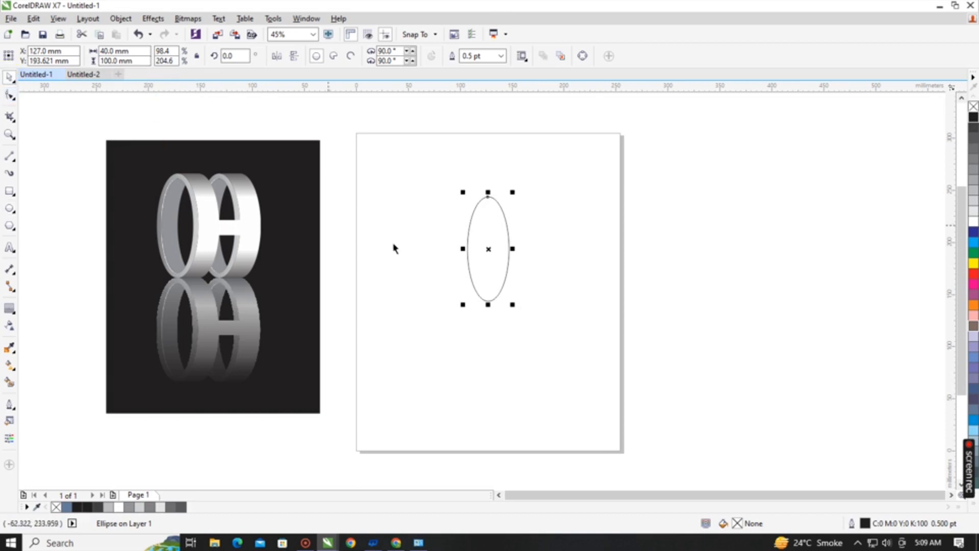
# Move the ellipse slightly down and duplicate it horizontally, centring the copy on the right edge of the original.
pyautogui.moveTo(487, 248); pyautogui.dragTo(485, 266)
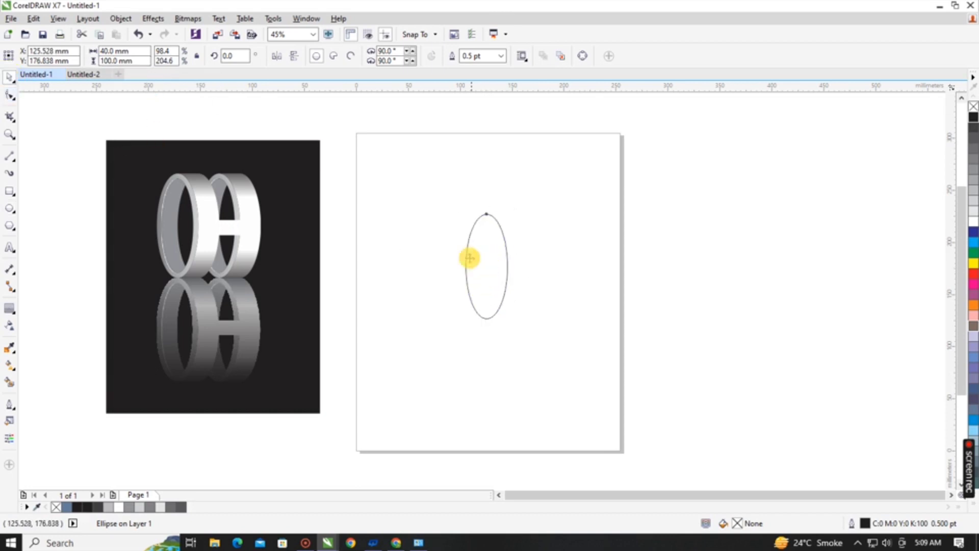
pyautogui.click(480, 255)
pyautogui.click(468, 269)
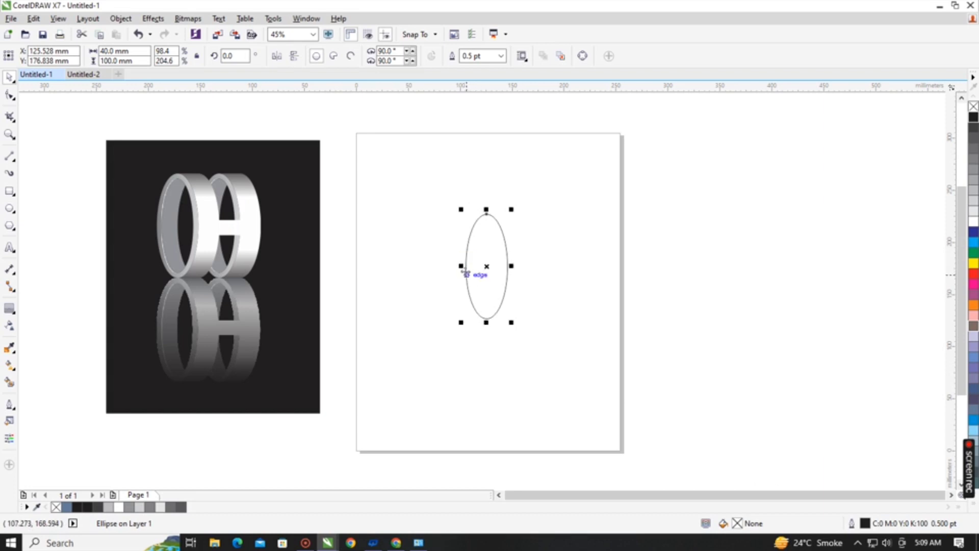
pyautogui.click(463, 269)
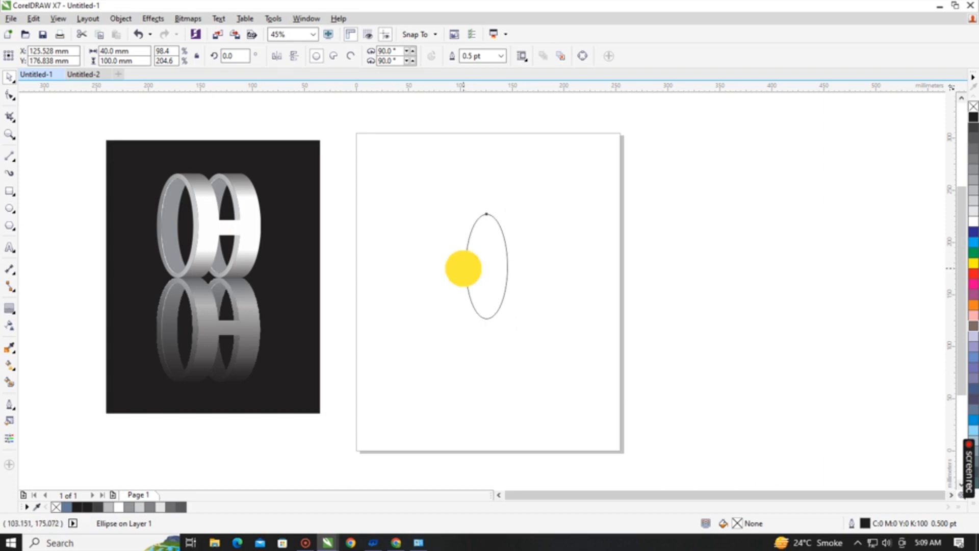
pyautogui.moveTo(463, 268); pyautogui.dragTo(506, 266)
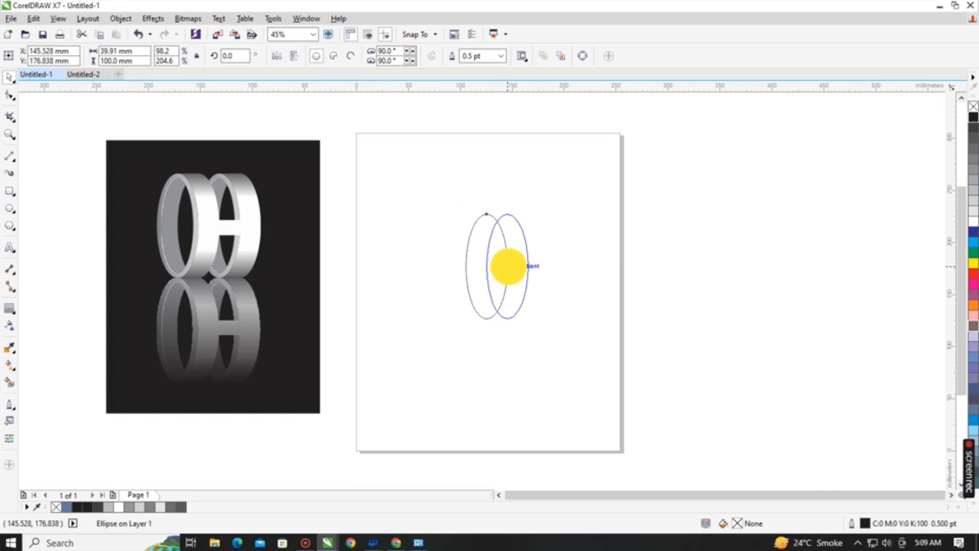
pyautogui.moveTo(509, 265); pyautogui.dragTo(509, 266)
pyautogui.rightClick(509, 267)
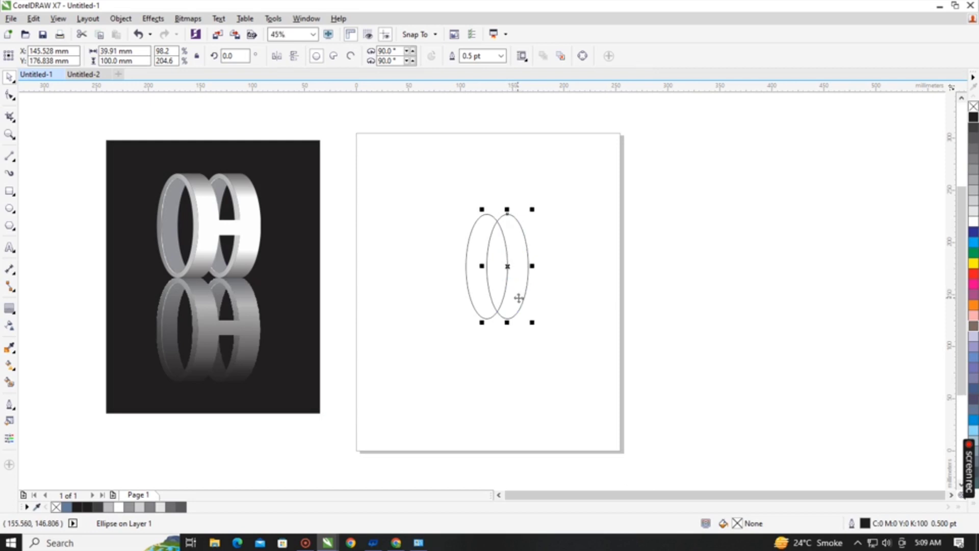
# Apply a one-step inside contour with a 5 mm offset to the left ellipse.
pyautogui.scroll(3, 531, 280)
pyautogui.click(338, 176)
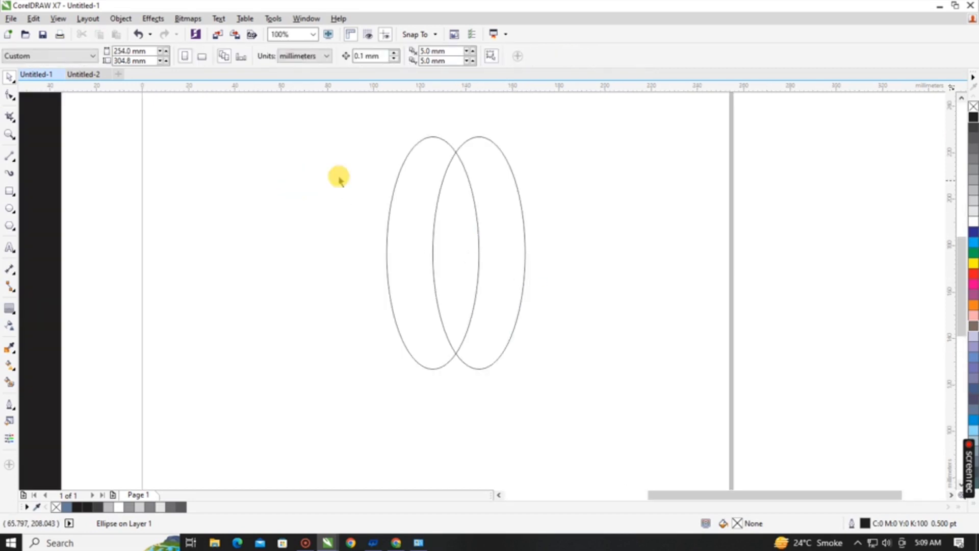
pyautogui.click(424, 162)
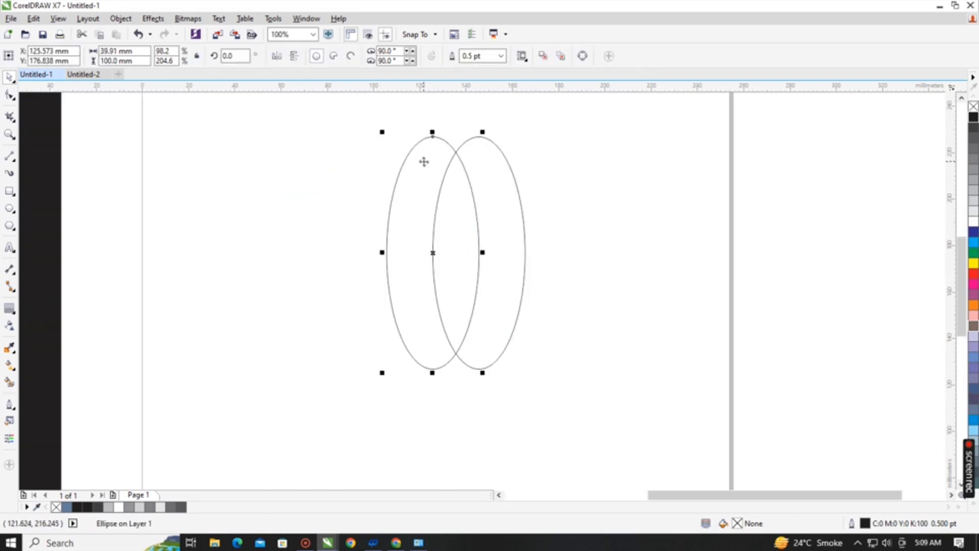
pyautogui.click(10, 308)
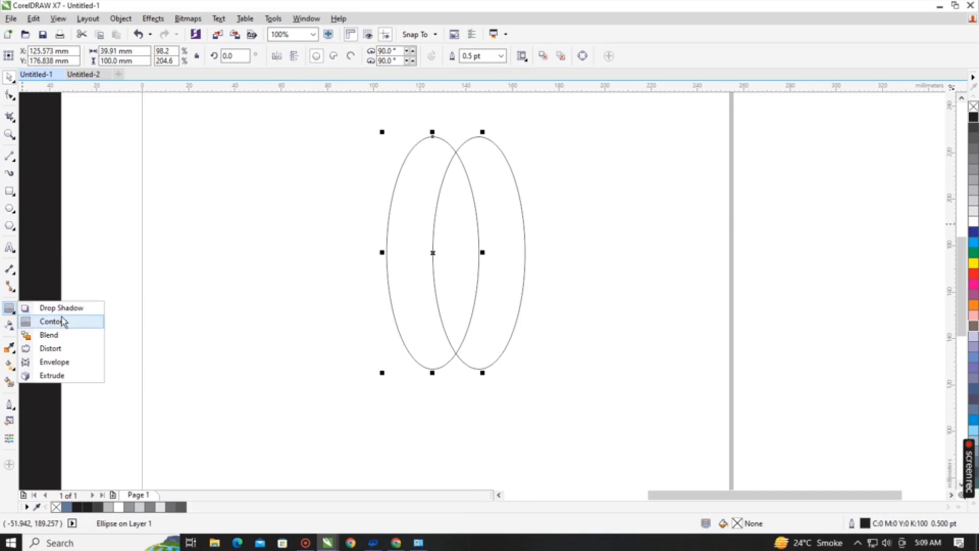
pyautogui.click(51, 321)
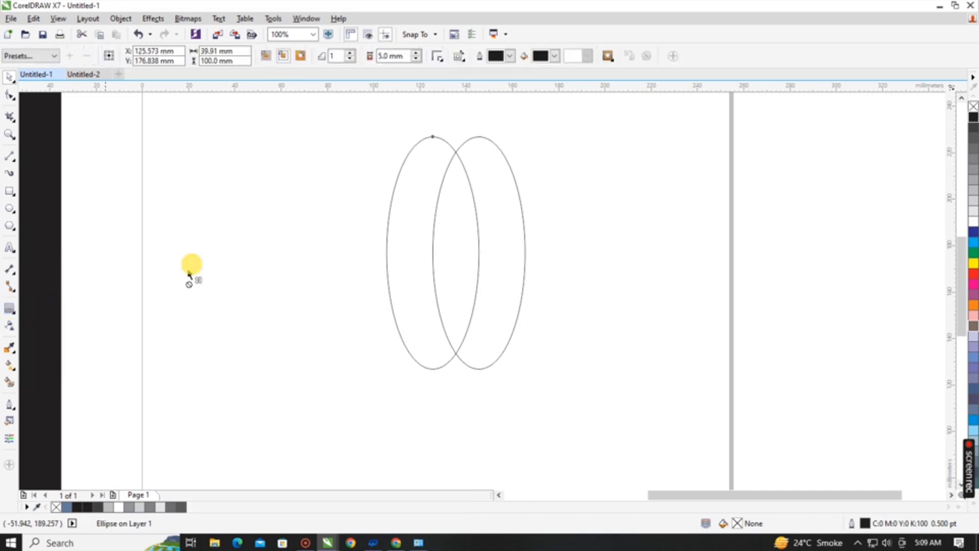
pyautogui.click(283, 57)
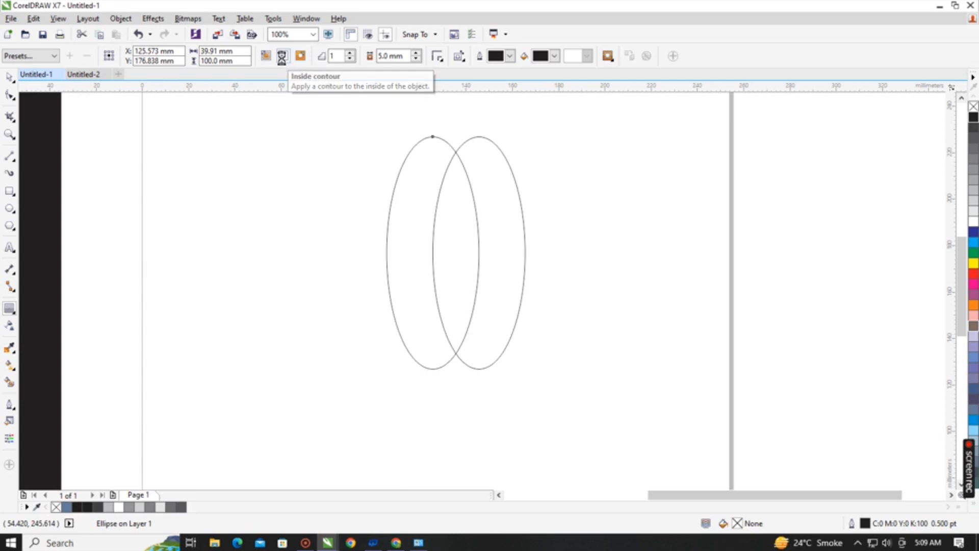
pyautogui.click(350, 53)
pyautogui.click(350, 53)
pyautogui.click(350, 53)
pyautogui.click(350, 59)
pyautogui.click(350, 59)
pyautogui.click(350, 58)
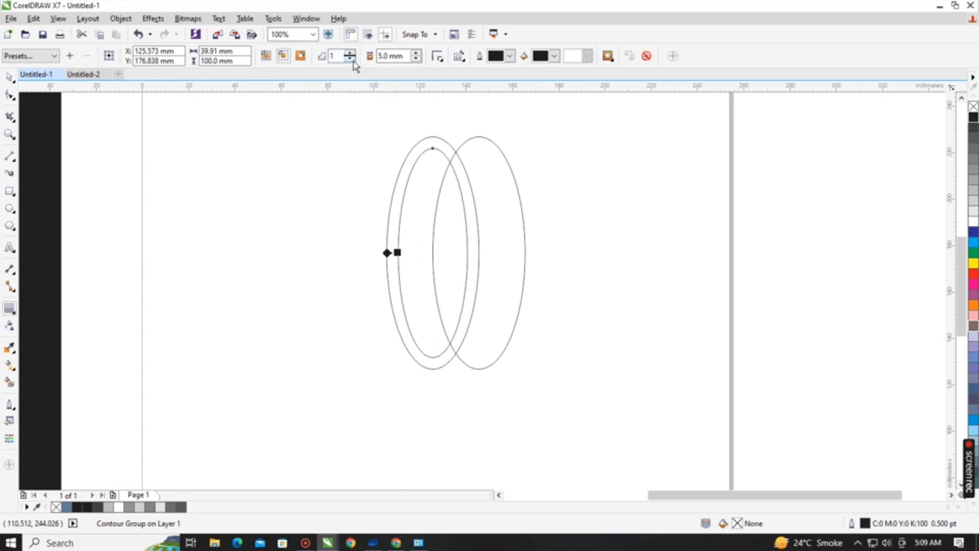
pyautogui.moveTo(384, 55); pyautogui.dragTo(409, 59)
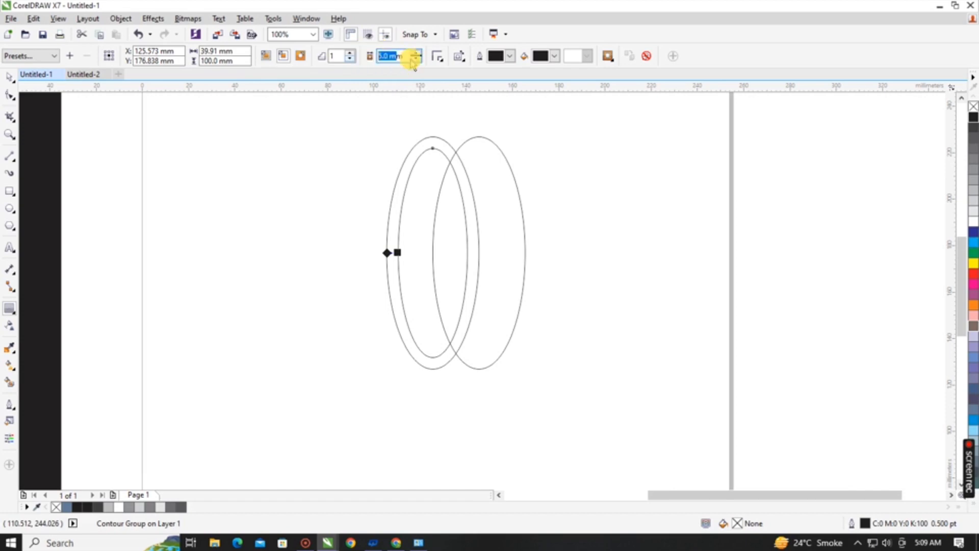
pyautogui.click(416, 59)
pyautogui.click(416, 60)
pyautogui.click(415, 52)
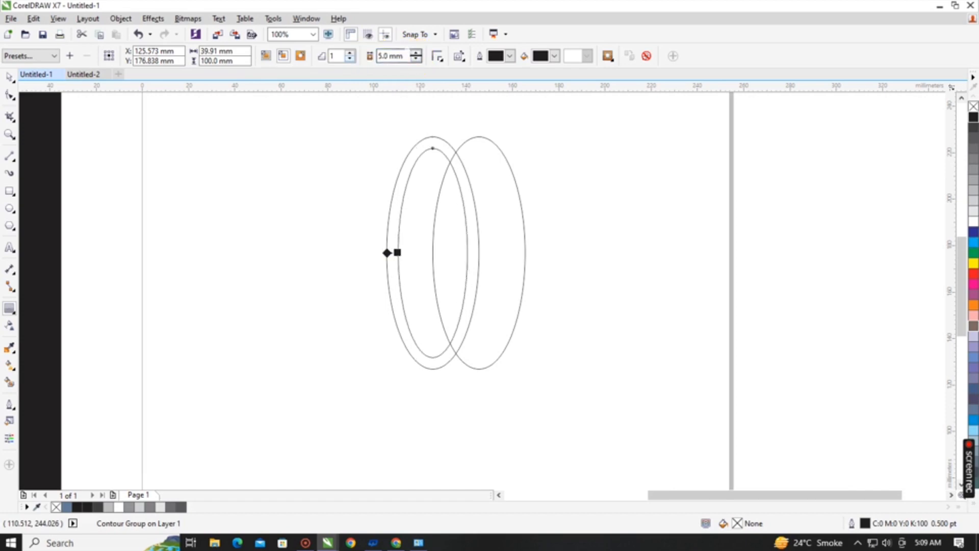
pyautogui.click(620, 234)
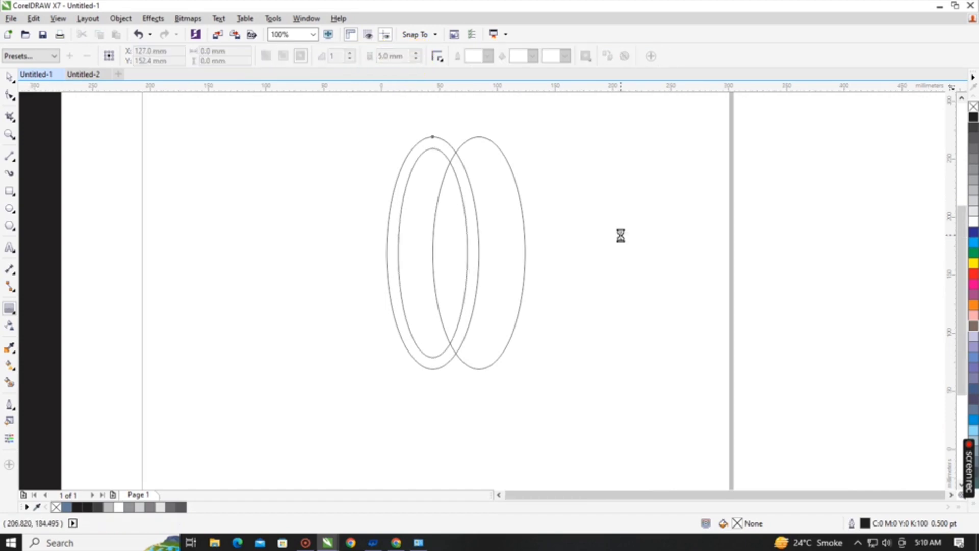
# Draw a horizontal line about 120 mm long above the ellipses.
pyautogui.scroll(-1, 620, 234)
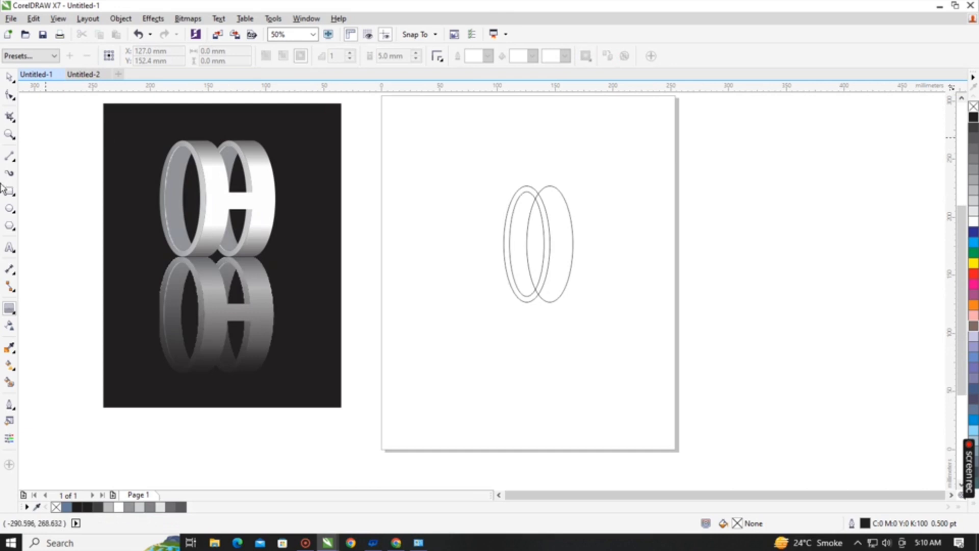
pyautogui.click(9, 156)
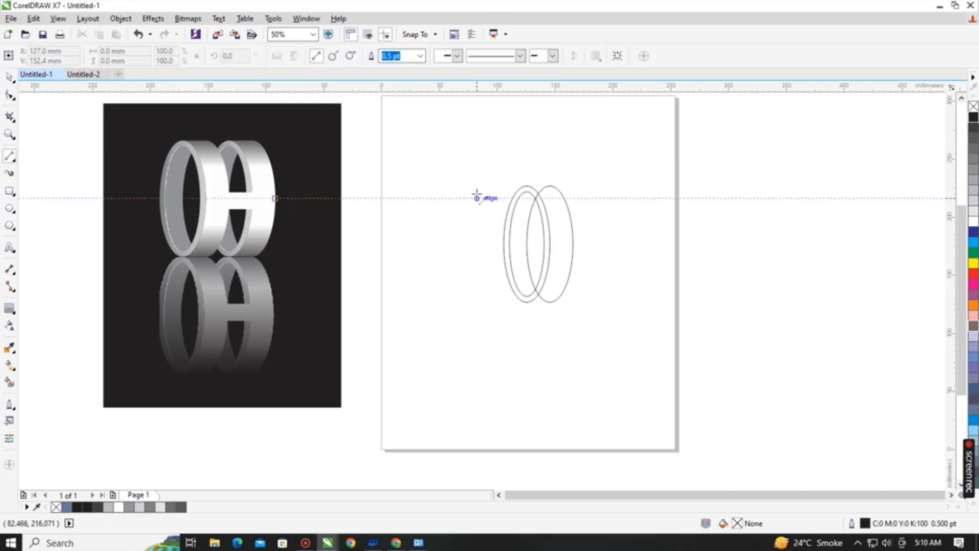
pyautogui.moveTo(475, 156); pyautogui.dragTo(616, 174)
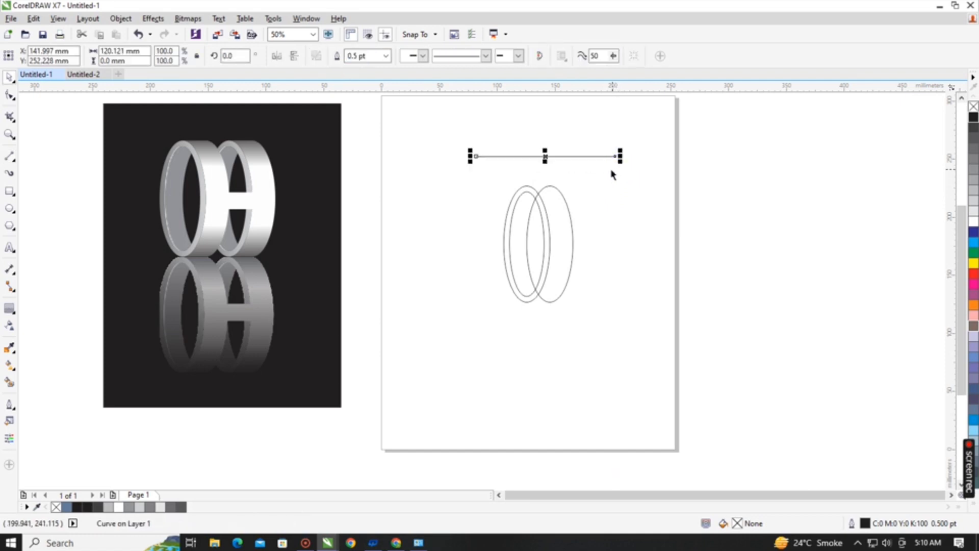
# Align a copy of the horizontal line with the bottom of the right ellipse and the original line with its top.
pyautogui.keyDown('shift'); pyautogui.click(551, 228); pyautogui.keyUp('shift')
pyautogui.press('b')
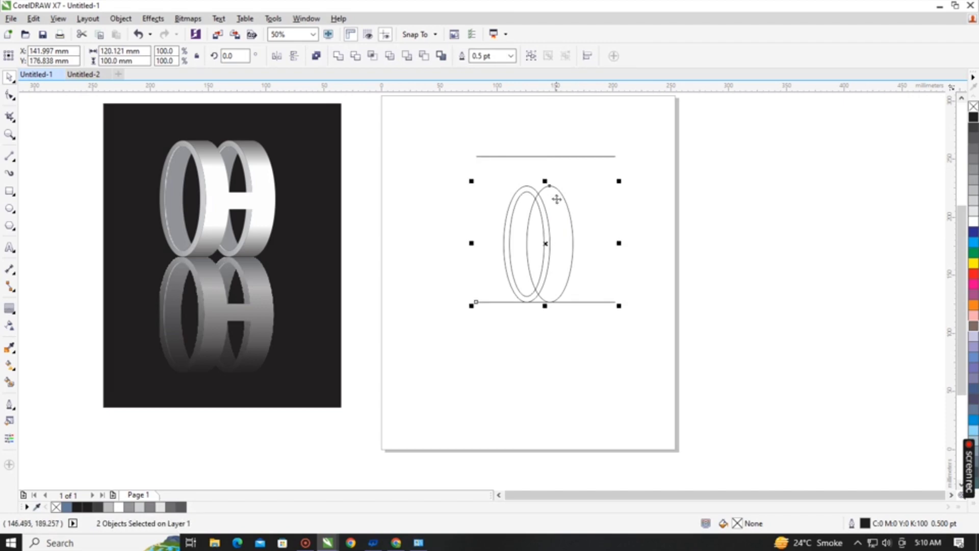
pyautogui.click(556, 175)
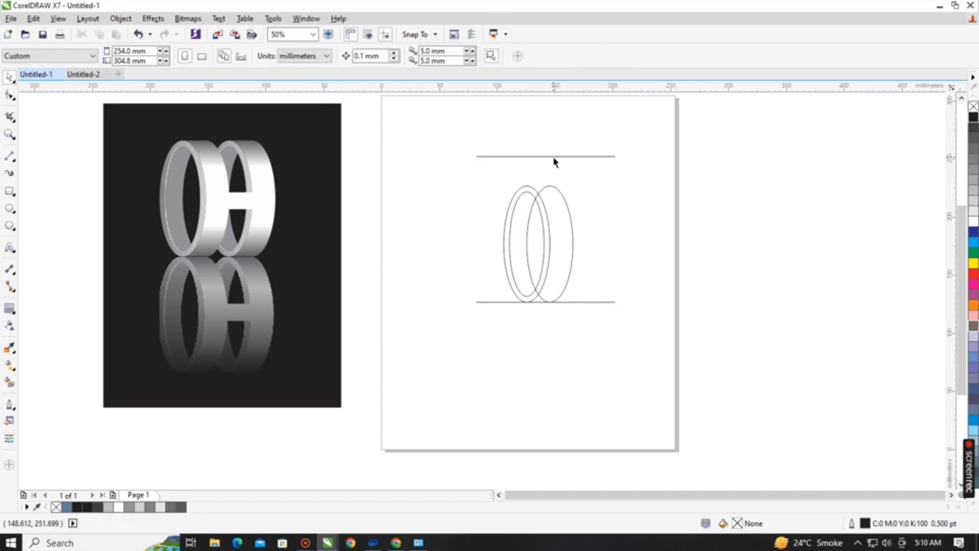
pyautogui.click(555, 157)
pyautogui.keyDown('shift'); pyautogui.click(557, 223); pyautogui.keyUp('shift')
pyautogui.press('t')
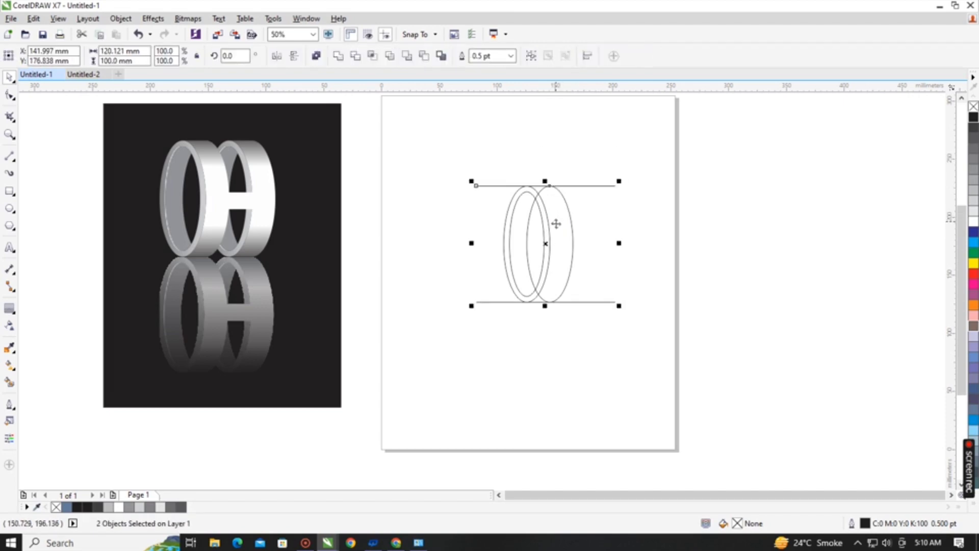
pyautogui.click(706, 209)
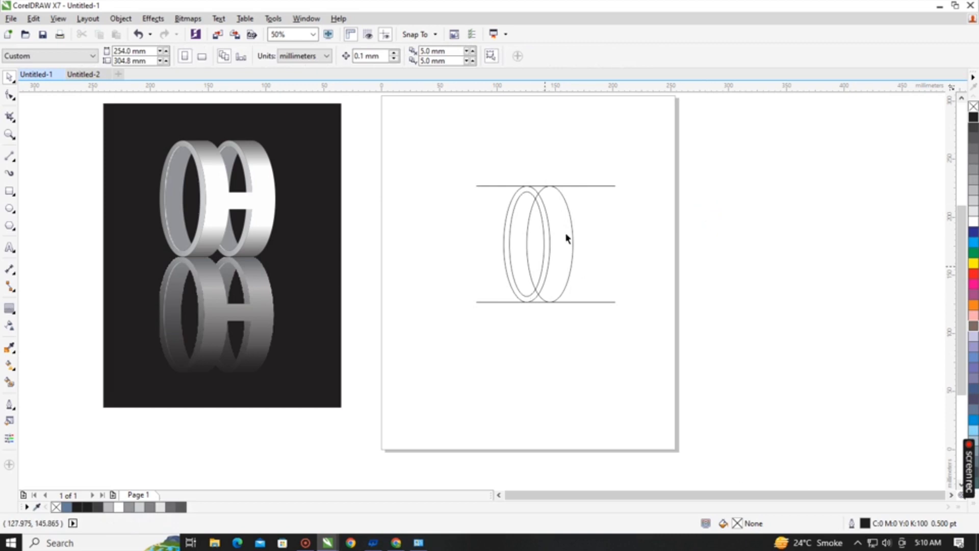
# Smart Fill the band right of the left ellipse in blue, including the small top and bottom gaps enclosed by the lines.
pyautogui.scroll(2, 577, 207)
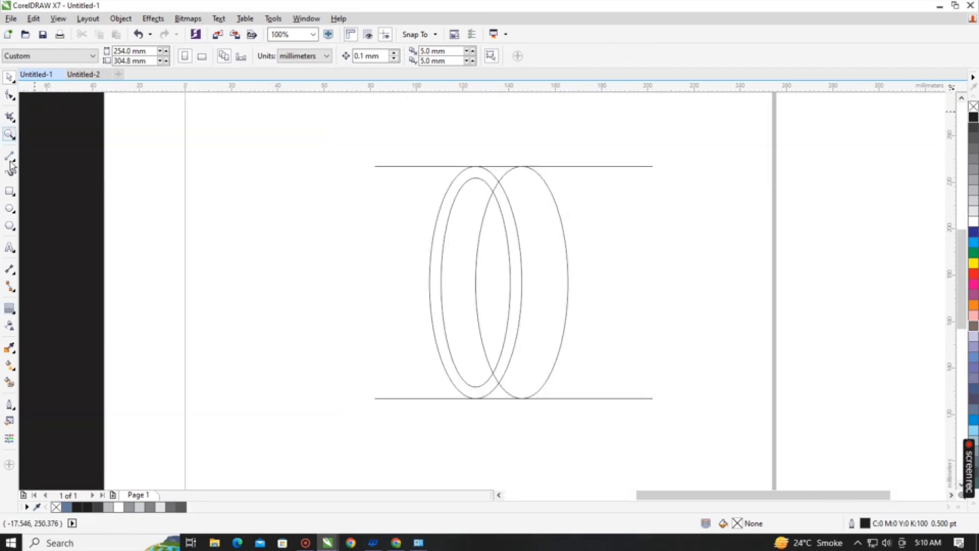
pyautogui.click(9, 384)
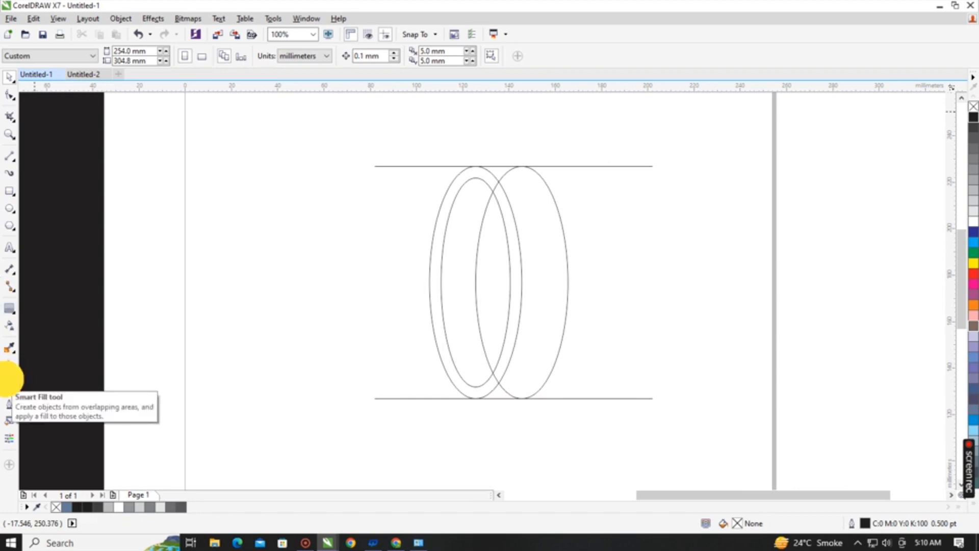
pyautogui.click(484, 169)
pyautogui.click(534, 300)
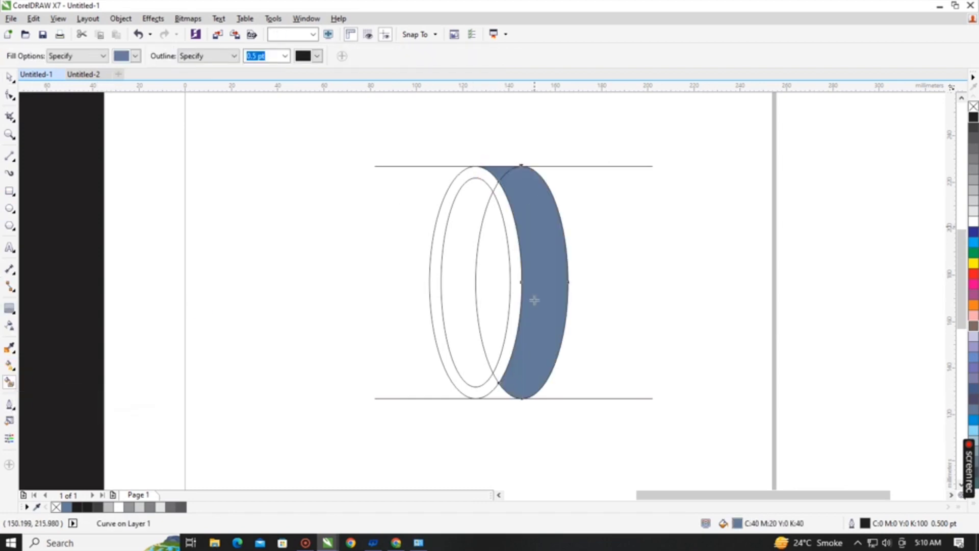
pyautogui.click(501, 396)
pyautogui.press('space')
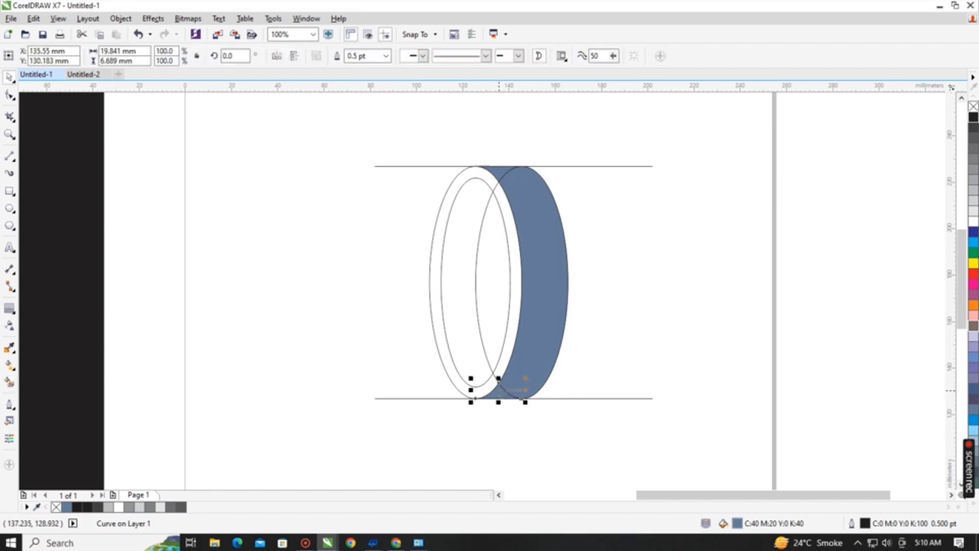
# Weld the three filled band pieces into one shape and move it aside to the right of the ellipses.
pyautogui.keyDown('shift'); pyautogui.click(539, 304); pyautogui.keyUp('shift')
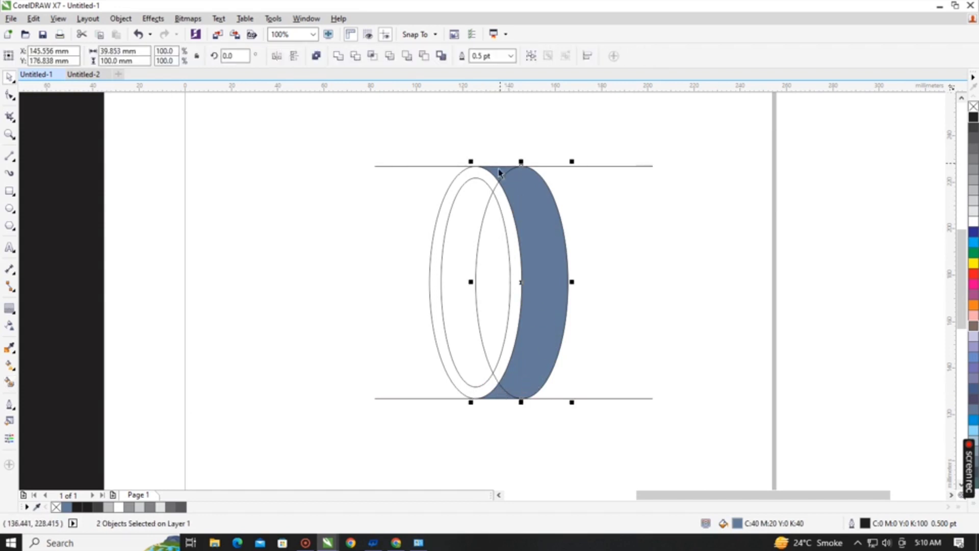
pyautogui.click(338, 55)
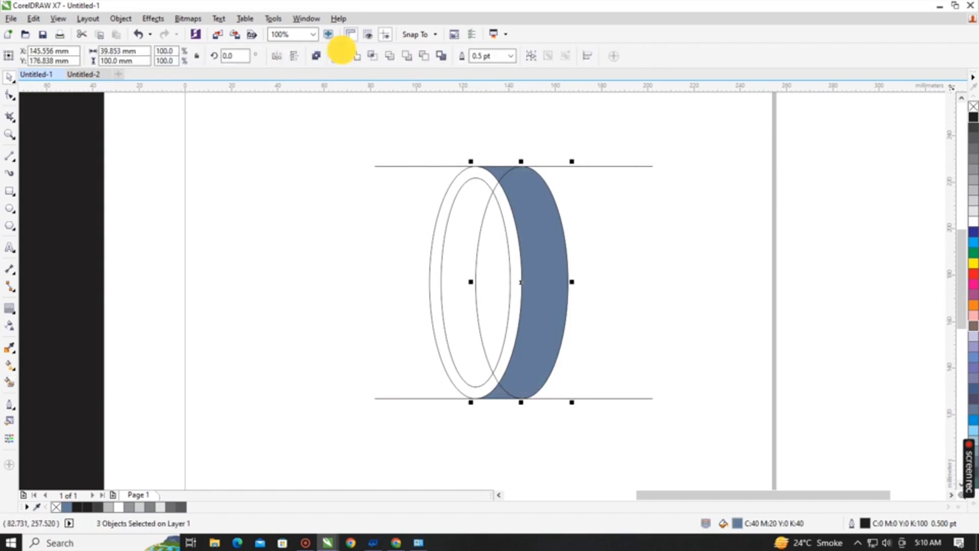
pyautogui.moveTo(534, 239); pyautogui.dragTo(761, 211)
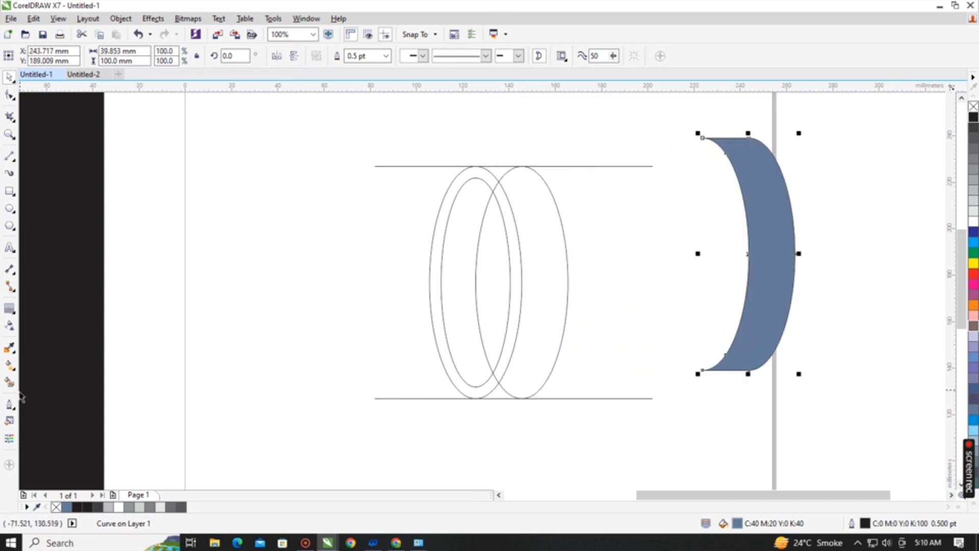
# Smart Fill the rim between the two left ellipses in blue and combine its pieces into one ring placed beside the band.
pyautogui.click(473, 171)
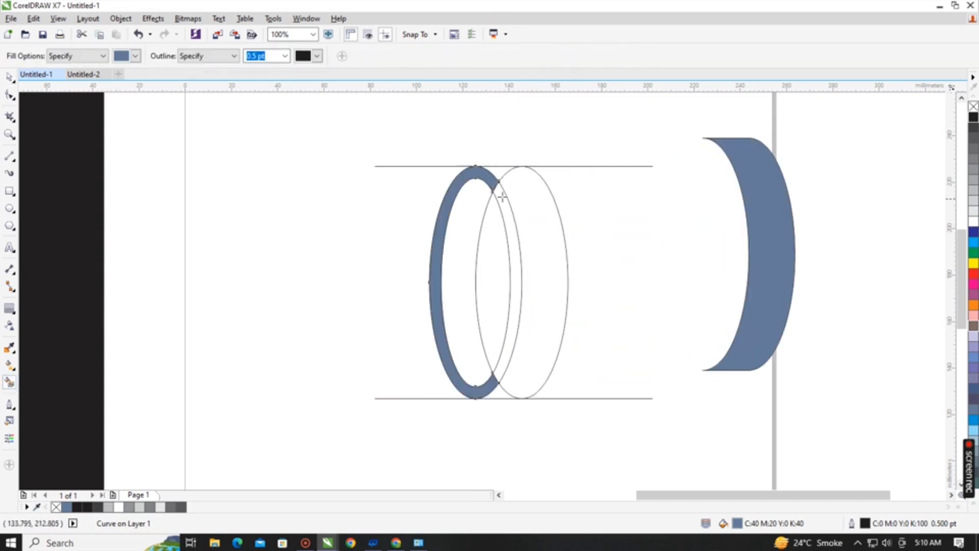
pyautogui.click(498, 198)
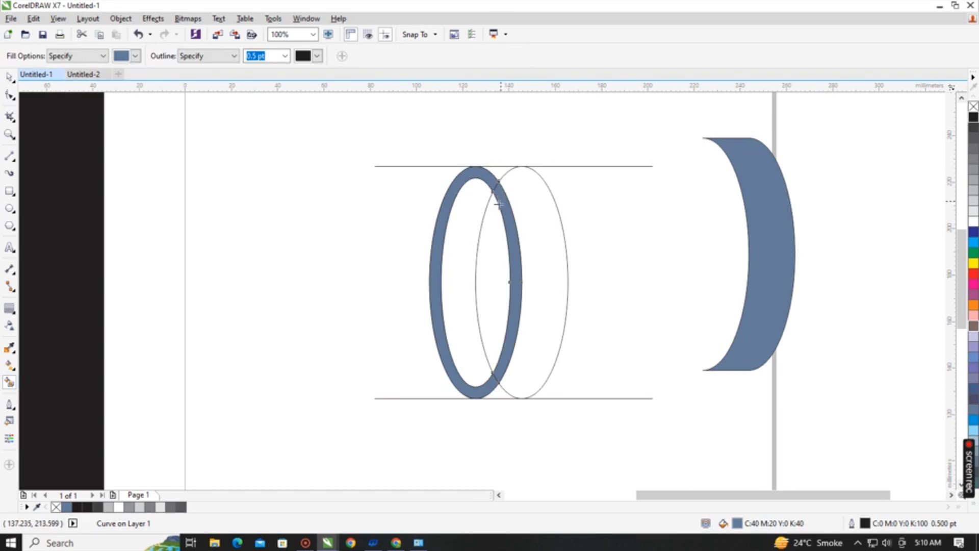
pyautogui.keyDown('shift'); pyautogui.click(454, 195); pyautogui.keyUp('shift')
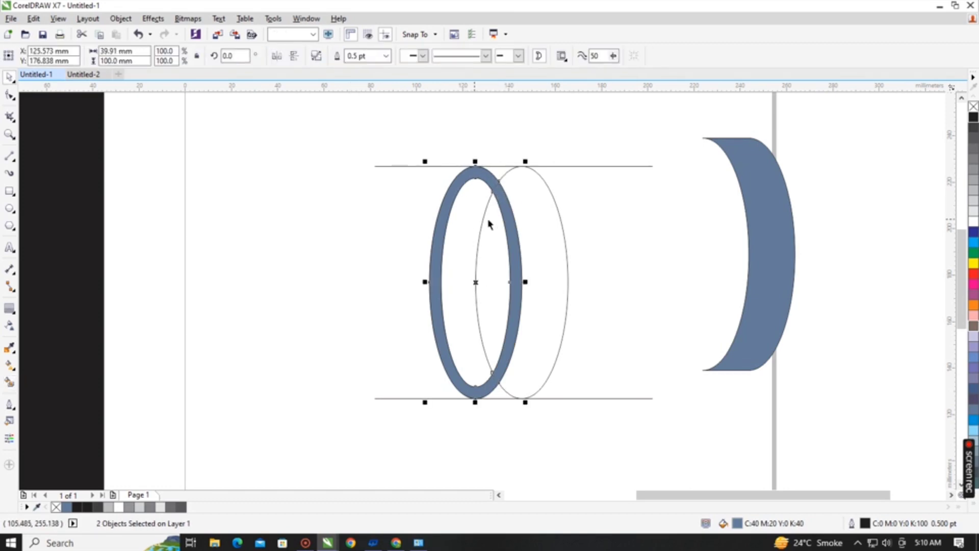
pyautogui.hotkey('ctrl', 'l')
pyautogui.moveTo(505, 200); pyautogui.dragTo(719, 198)
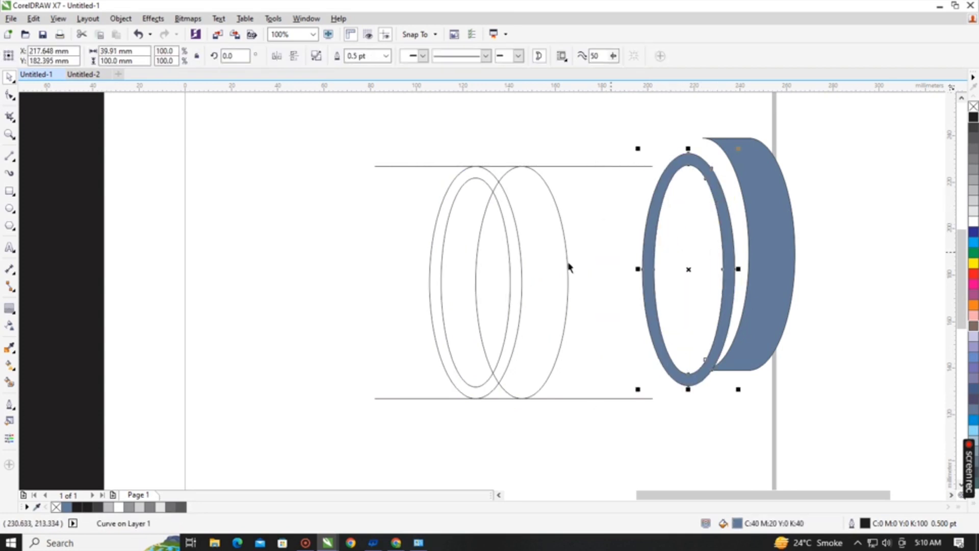
# Smart Fill the crescent inside the inner ellipse in blue and move it out to the right of the band.
pyautogui.click(9, 382)
pyautogui.click(477, 195)
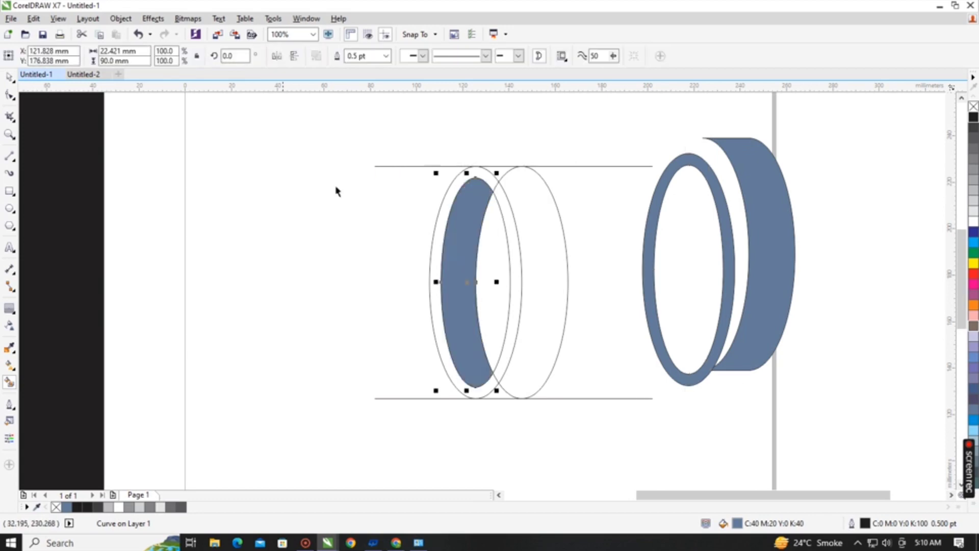
pyautogui.press('space')
pyautogui.moveTo(437, 219); pyautogui.dragTo(845, 274)
# Delete the construction ellipses and horizontal lines, and move the blue crescent to the left side of the page.
pyautogui.moveTo(330, 118); pyautogui.dragTo(671, 435)
pyautogui.press('Delete')
pyautogui.moveTo(863, 316); pyautogui.dragTo(377, 293)
# Snap the blue ring by its node against the inner curve of the outer band.
pyautogui.moveTo(653, 219); pyautogui.dragTo(547, 236)
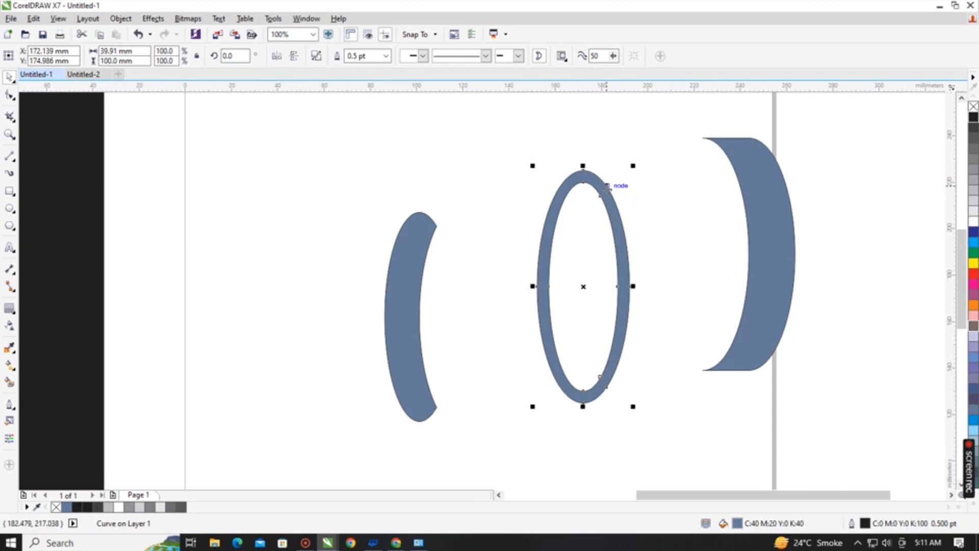
pyautogui.moveTo(606, 186); pyautogui.dragTo(737, 215)
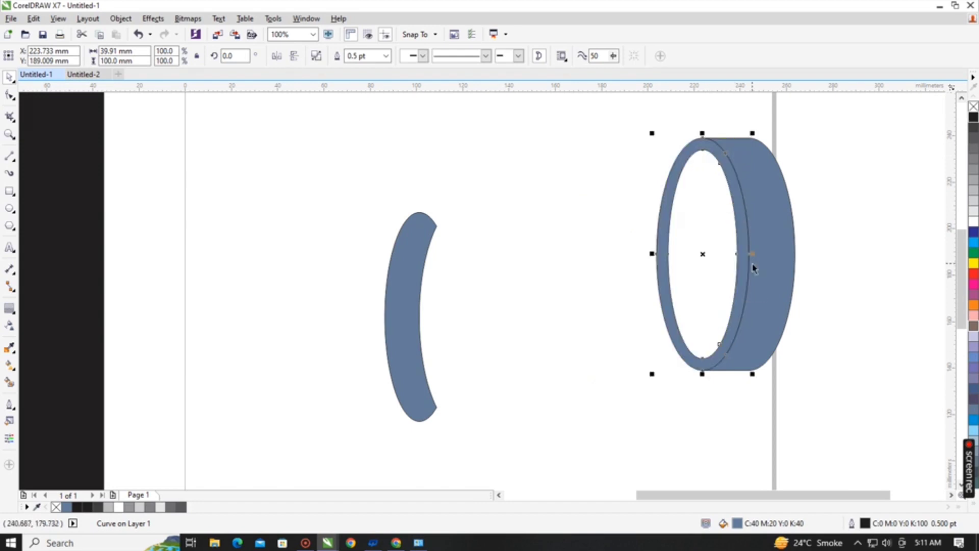
pyautogui.scroll(10, 698, 128)
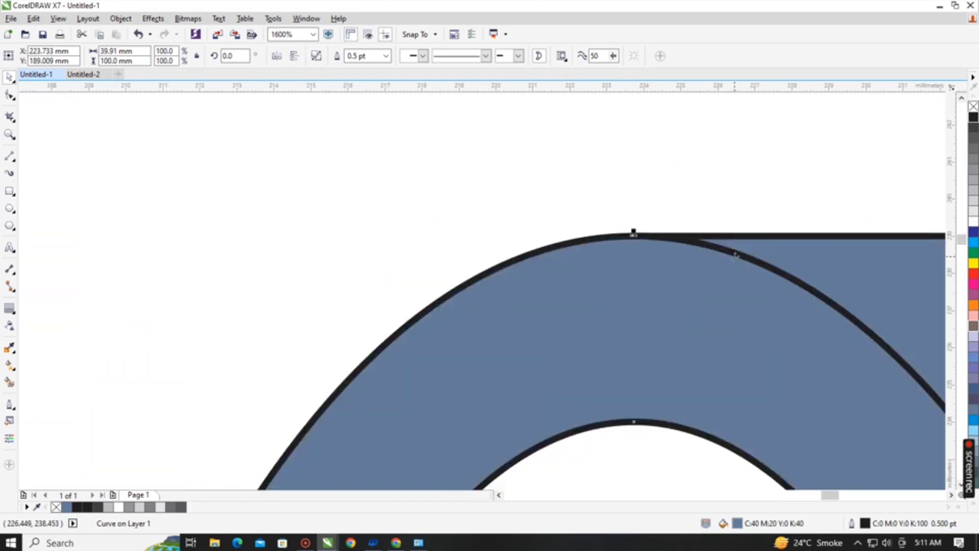
pyautogui.hotkey('shift', 'F4')
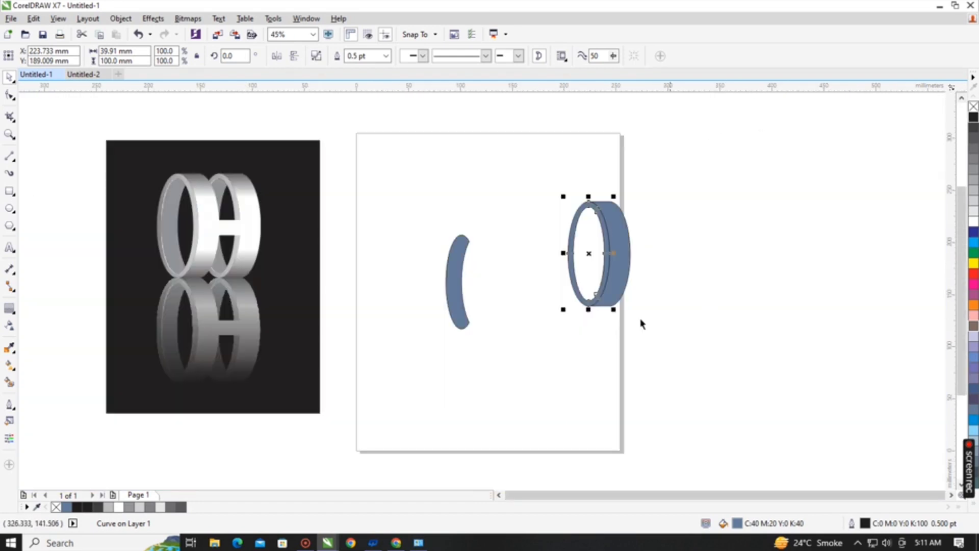
# Snap the blue crescent by its node into the ring opening as the inner wall.
pyautogui.click(459, 262)
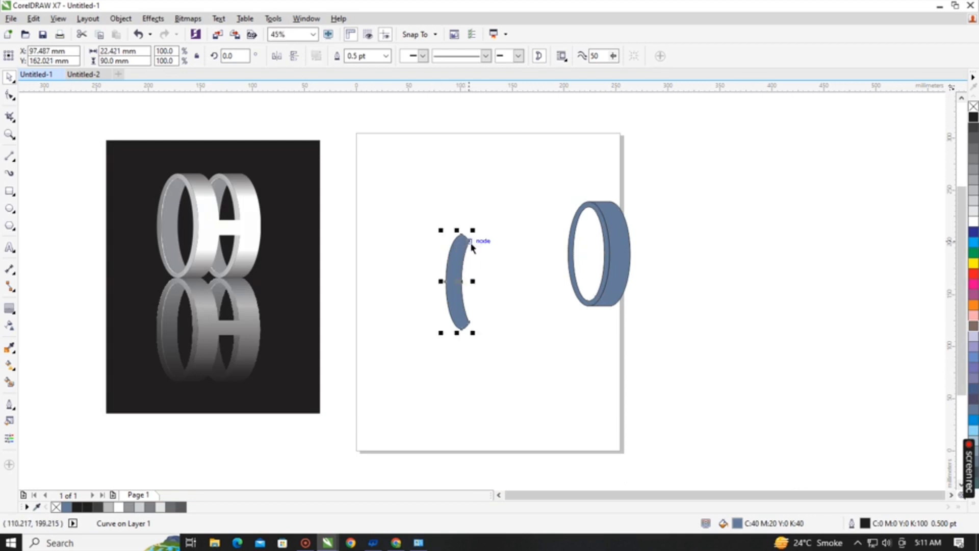
pyautogui.click(488, 242)
pyautogui.moveTo(488, 242); pyautogui.dragTo(592, 214)
pyautogui.scroll(5, 632, 225)
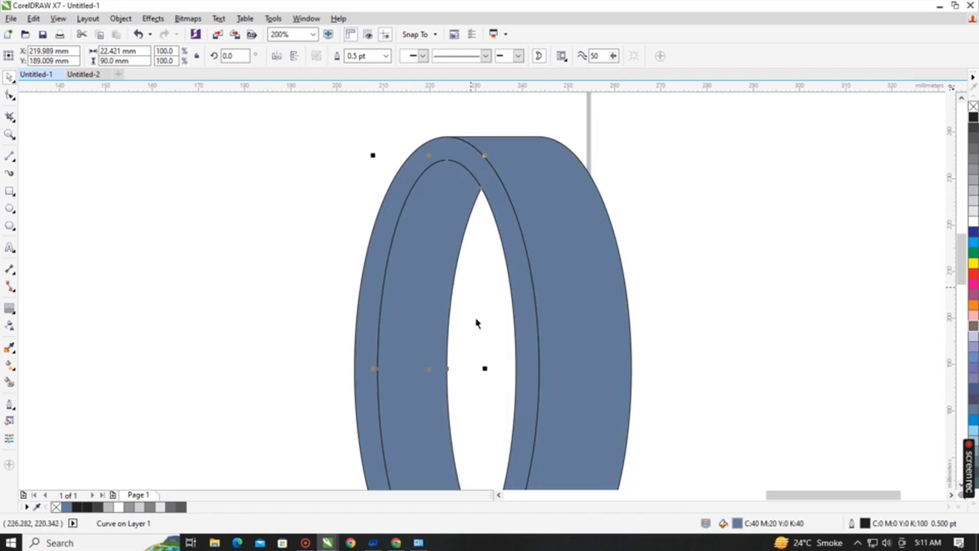
# Select all three pieces of the assembled ring and move them left, fully onto the page.
pyautogui.scroll(-2, 477, 323)
pyautogui.hotkey('shift', 'F4')
pyautogui.moveTo(505, 166); pyautogui.dragTo(677, 321)
pyautogui.moveTo(589, 253); pyautogui.dragTo(535, 248)
pyautogui.click(718, 256)
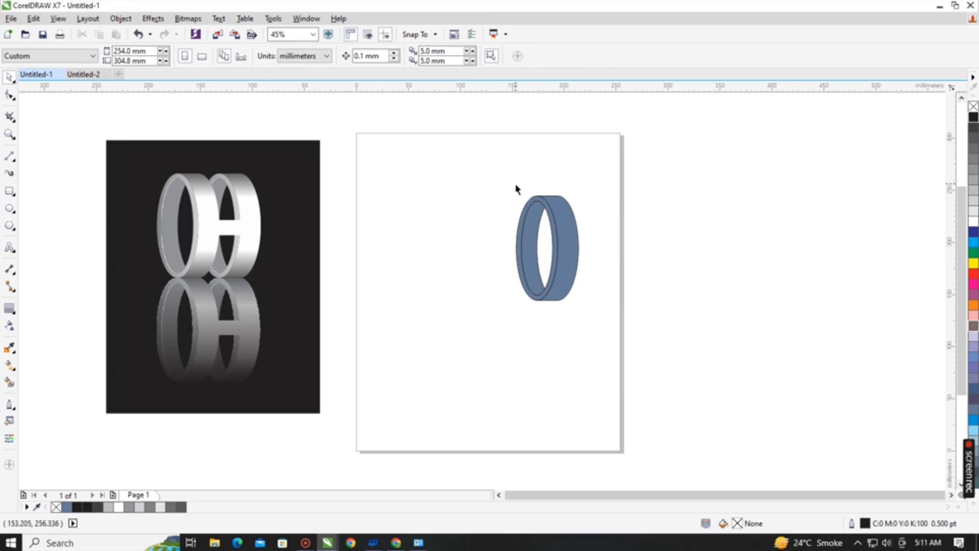
pyautogui.moveTo(489, 163); pyautogui.dragTo(624, 384)
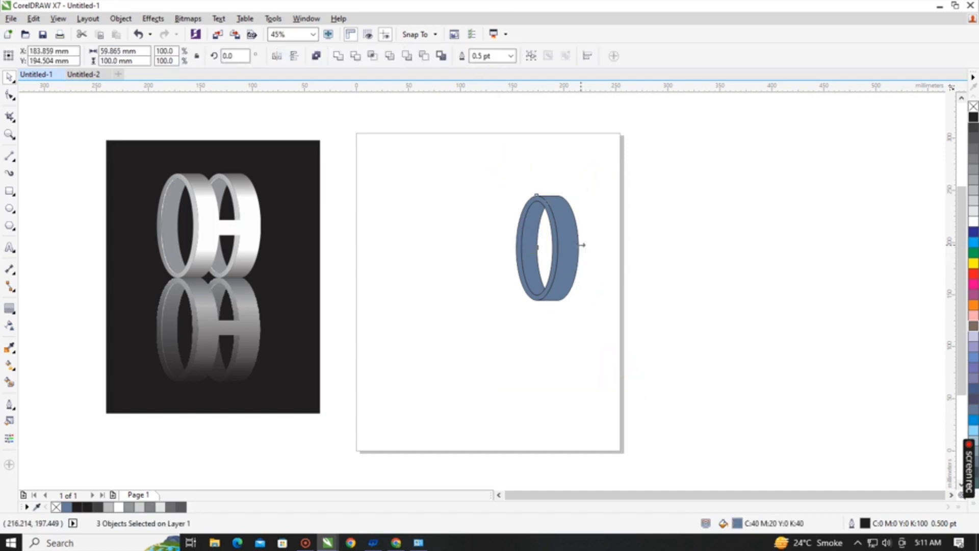
pyautogui.scroll(3, 582, 244)
pyautogui.click(632, 222)
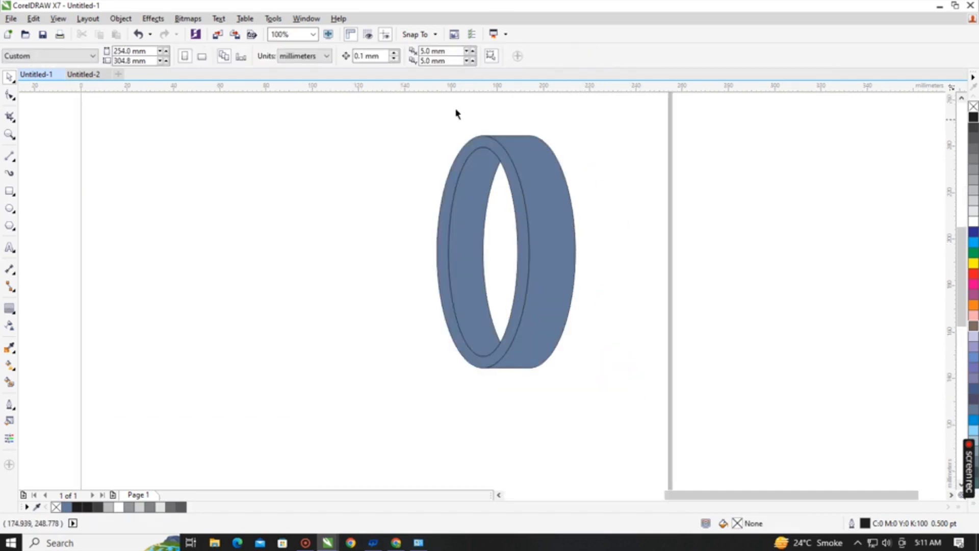
pyautogui.moveTo(516, 153); pyautogui.dragTo(522, 166)
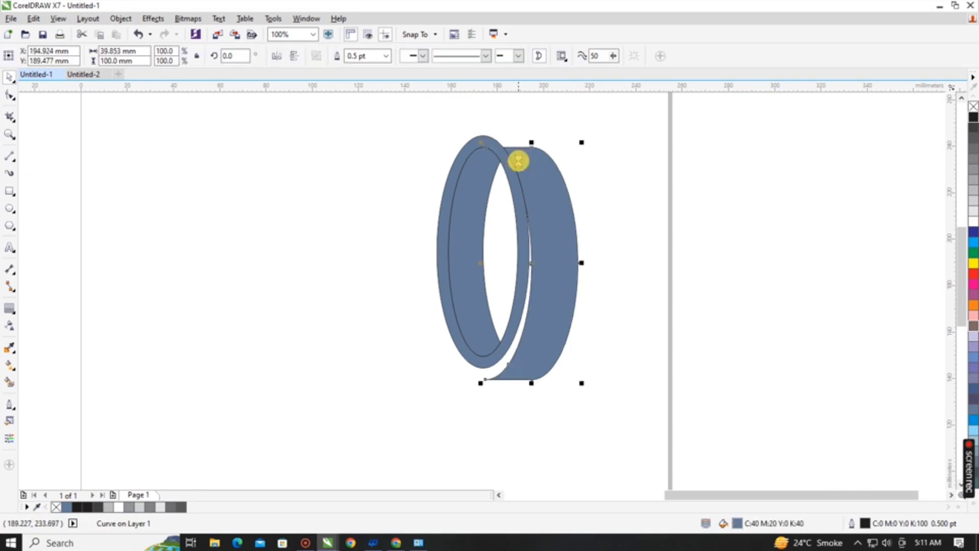
pyautogui.hotkey('ctrl', 'z')
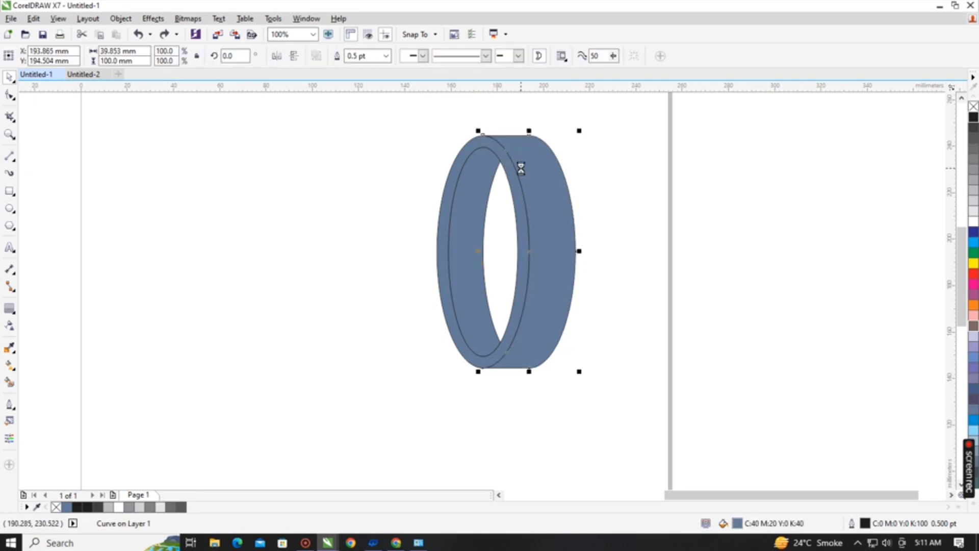
# Place a copy of the inner crescent to the left of the ring and remove its fill.
pyautogui.click(428, 181)
pyautogui.click(473, 198)
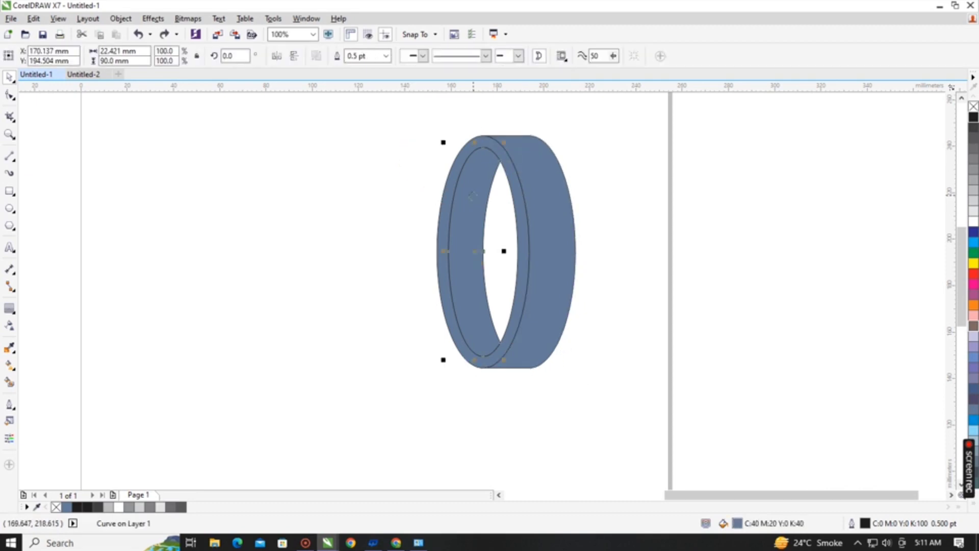
pyautogui.click(352, 248)
pyautogui.moveTo(468, 228); pyautogui.dragTo(269, 233)
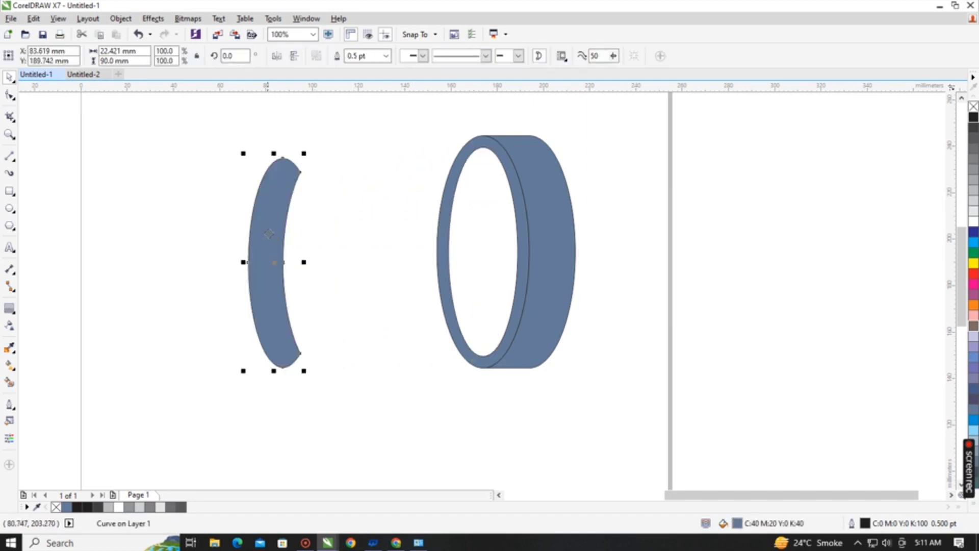
pyautogui.hotkey('ctrl', 'z')
pyautogui.moveTo(458, 210); pyautogui.dragTo(307, 220)
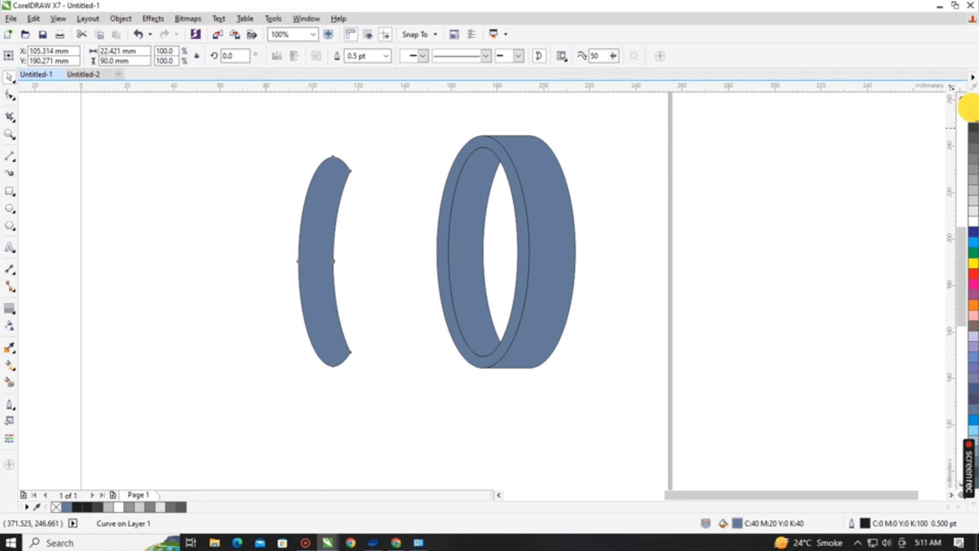
pyautogui.click(973, 106)
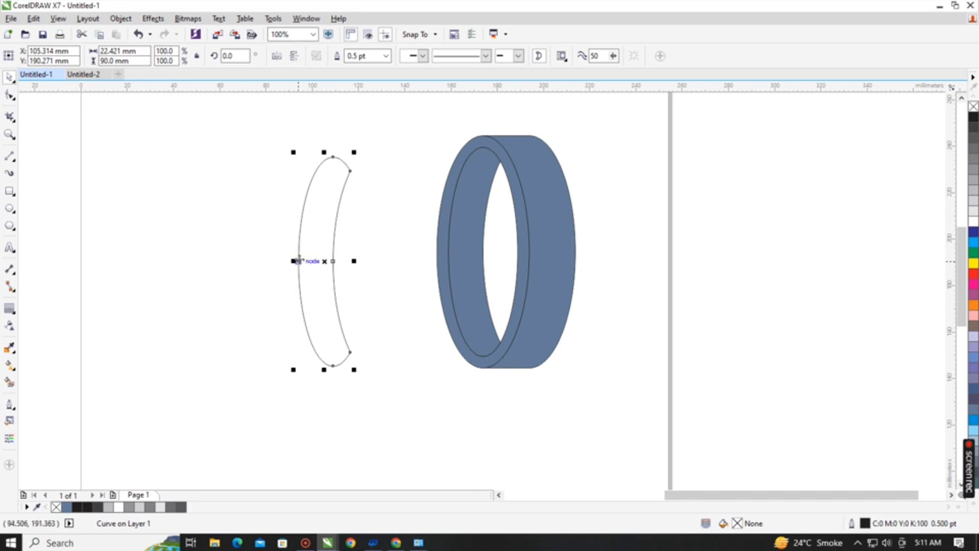
# Draw a horizontal line about 0.33 mm long across the unfilled crescent's outer edge near its middle node.
pyautogui.scroll(8, 299, 261)
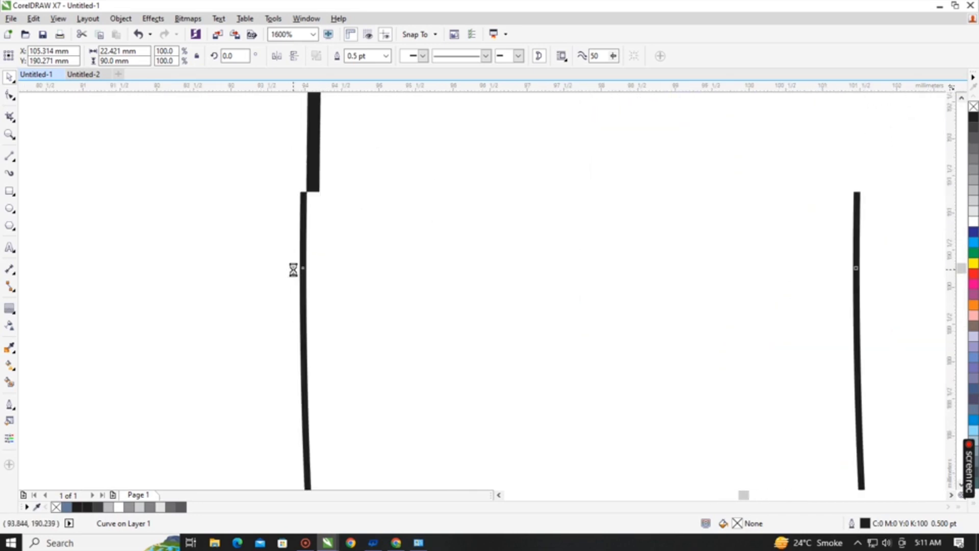
pyautogui.scroll(3, 315, 265)
pyautogui.scroll(1, 295, 274)
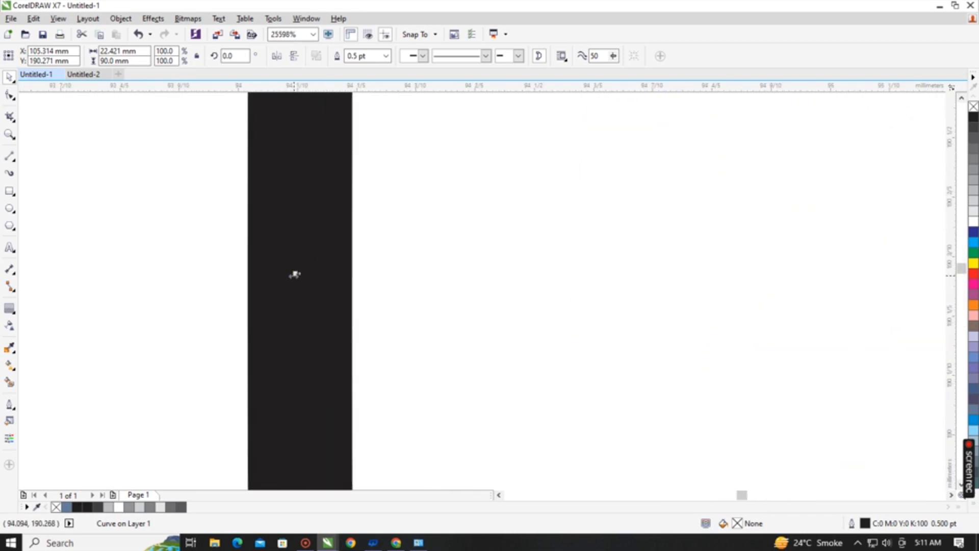
pyautogui.click(9, 155)
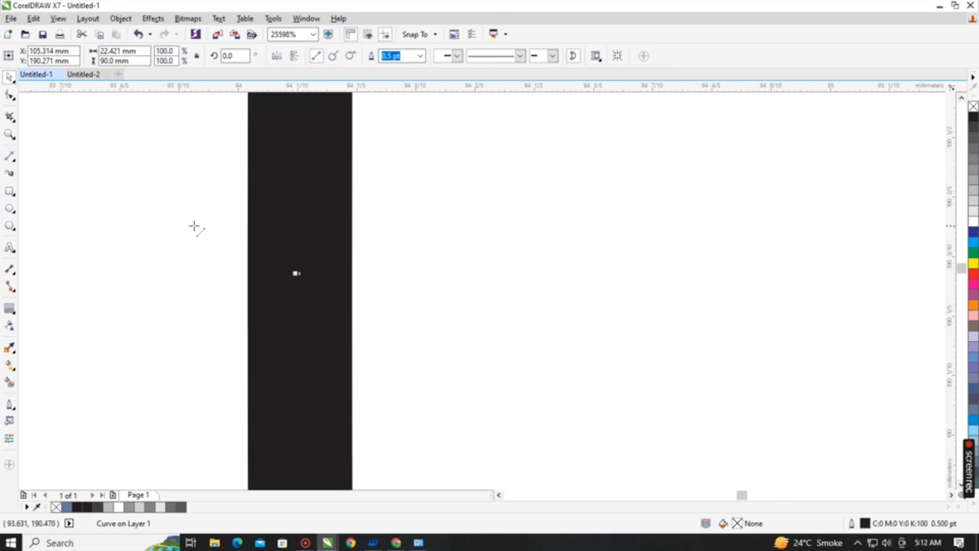
pyautogui.moveTo(194, 225); pyautogui.dragTo(389, 231)
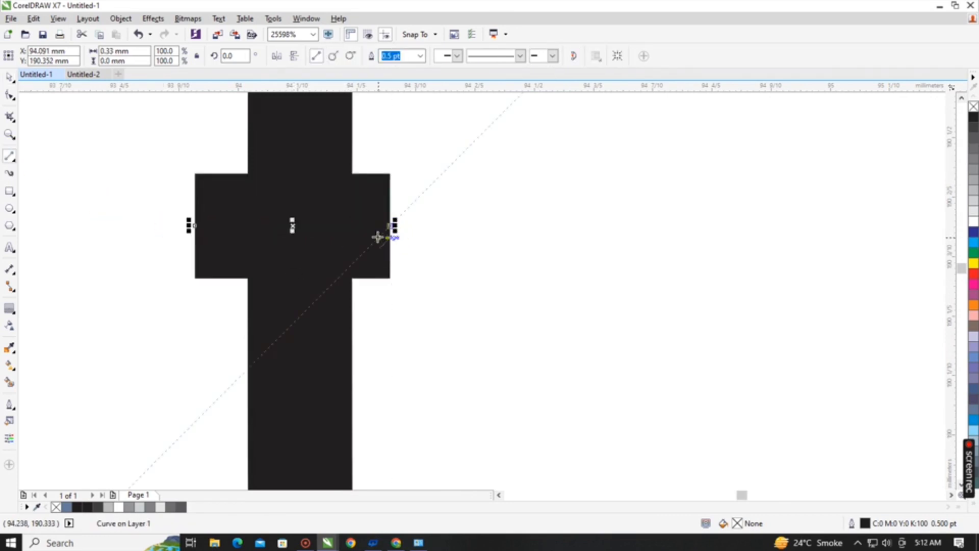
pyautogui.press('space')
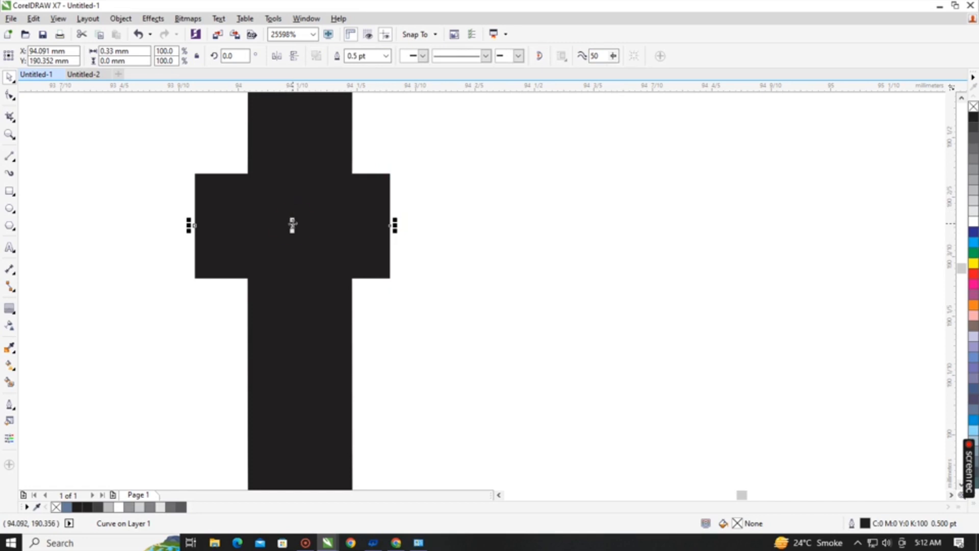
# Move the short line so its center snaps onto the middle node of the crescent's outer edge.
pyautogui.moveTo(293, 225)
pyautogui.mouseDown()
pyautogui.moveTo(293, 246)
pyautogui.moveTo(293, 226)
pyautogui.mouseUp()
pyautogui.click(225, 285)
pyautogui.click(335, 258)
pyautogui.press('Escape')
pyautogui.click(314, 256)
pyautogui.moveTo(294, 229); pyautogui.dragTo(294, 271)
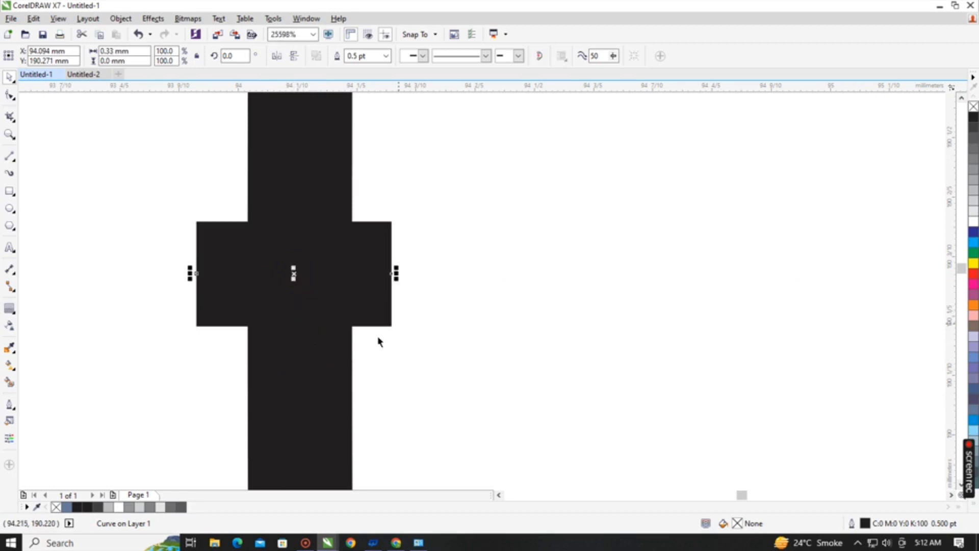
pyautogui.click(295, 365)
pyautogui.click(306, 317)
pyautogui.click(301, 372)
pyautogui.click(307, 306)
pyautogui.click(316, 352)
pyautogui.click(317, 298)
pyautogui.click(393, 272)
pyautogui.click(392, 276)
# Set the short horizontal line's length to 0.5 mm.
pyautogui.click(125, 51)
pyautogui.write('0.5')
pyautogui.press('Return')
# Snap crescent outlines by their middle nodes to both ends of the 0.5 mm line, and delete the line.
pyautogui.click(314, 425)
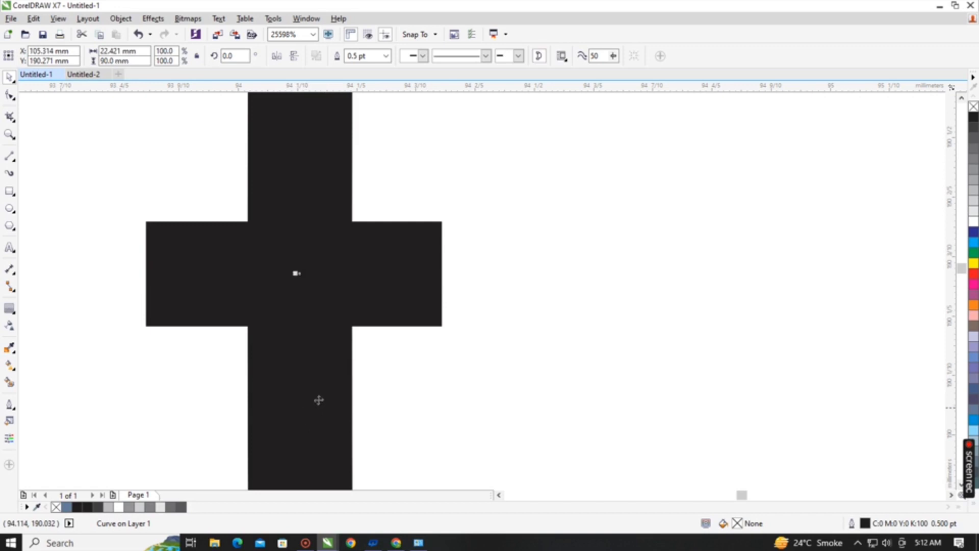
pyautogui.click(297, 272)
pyautogui.moveTo(296, 271); pyautogui.dragTo(146, 275)
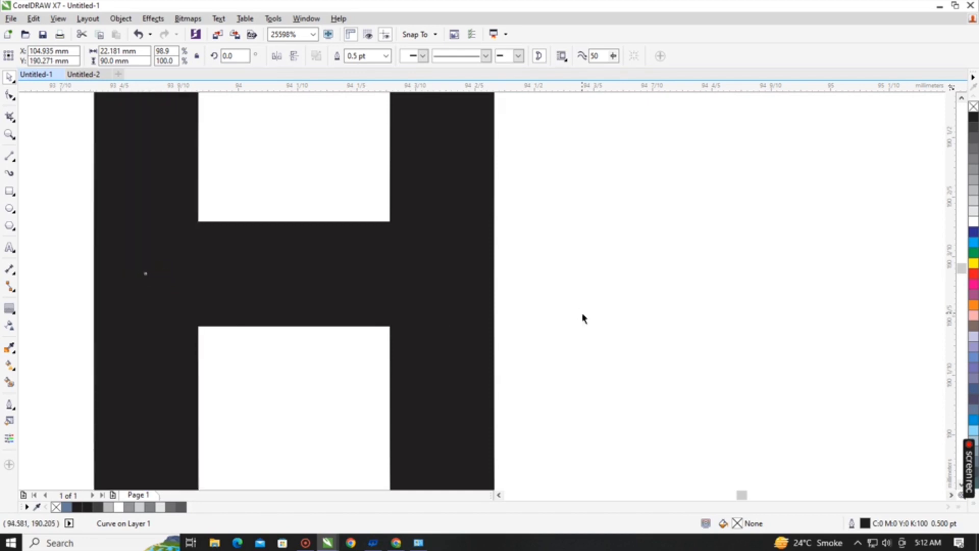
pyautogui.click(357, 276)
pyautogui.press('Delete')
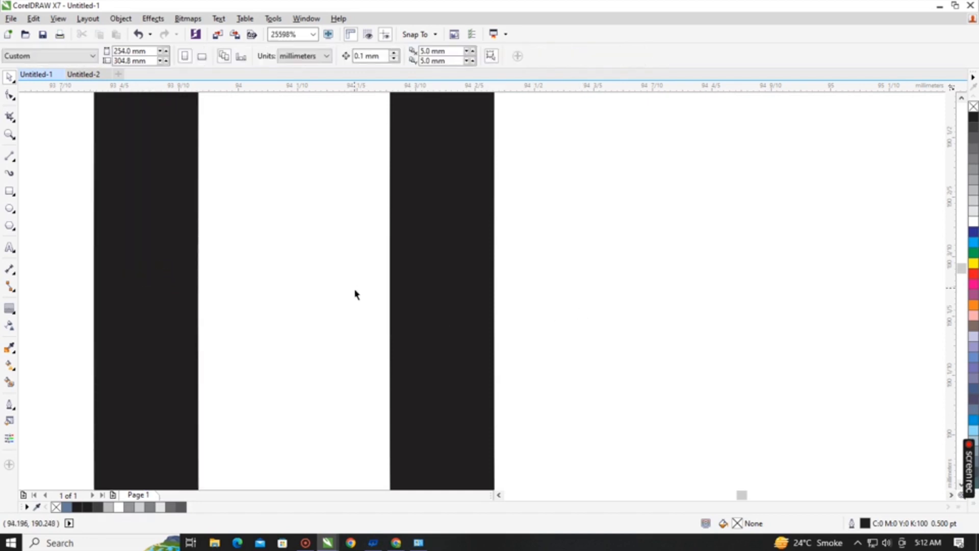
# Smart Fill the thin sliver between the two offset crescents' outer edges in blue.
pyautogui.scroll(-6, 354, 290)
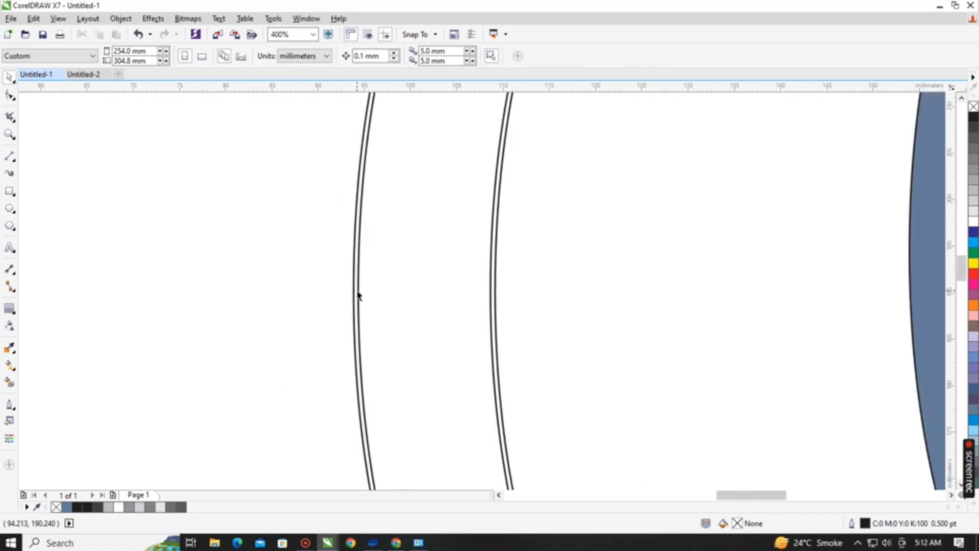
pyautogui.scroll(-1, 357, 295)
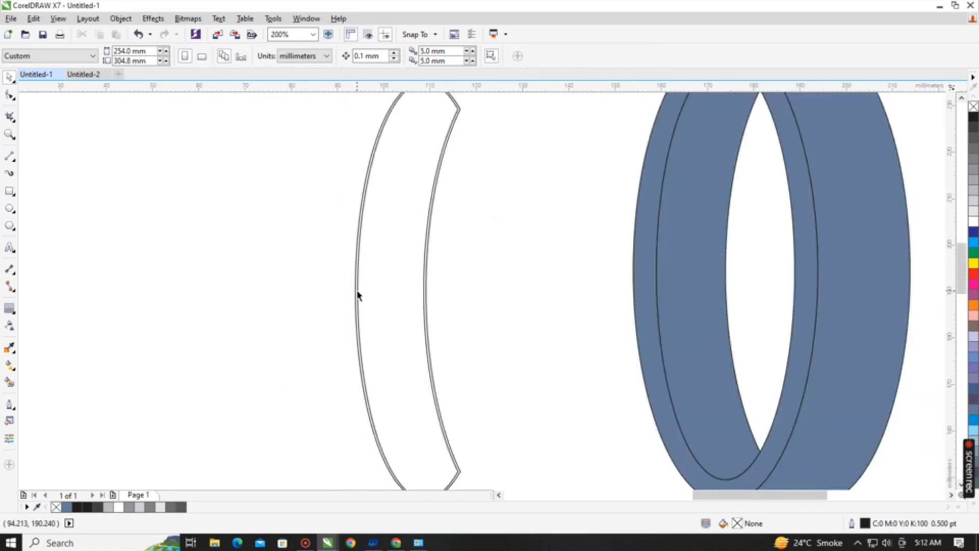
pyautogui.click(9, 382)
pyautogui.scroll(4, 341, 277)
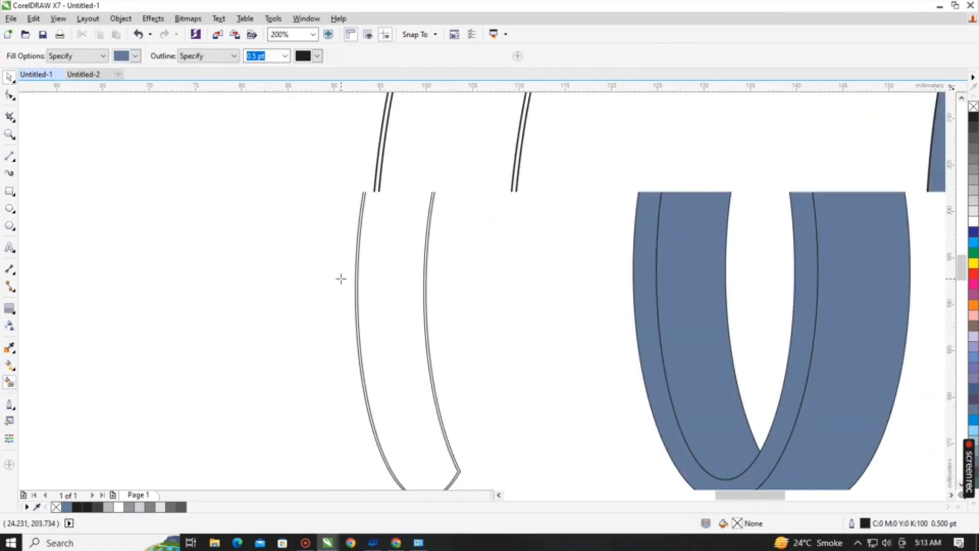
pyautogui.click(586, 200)
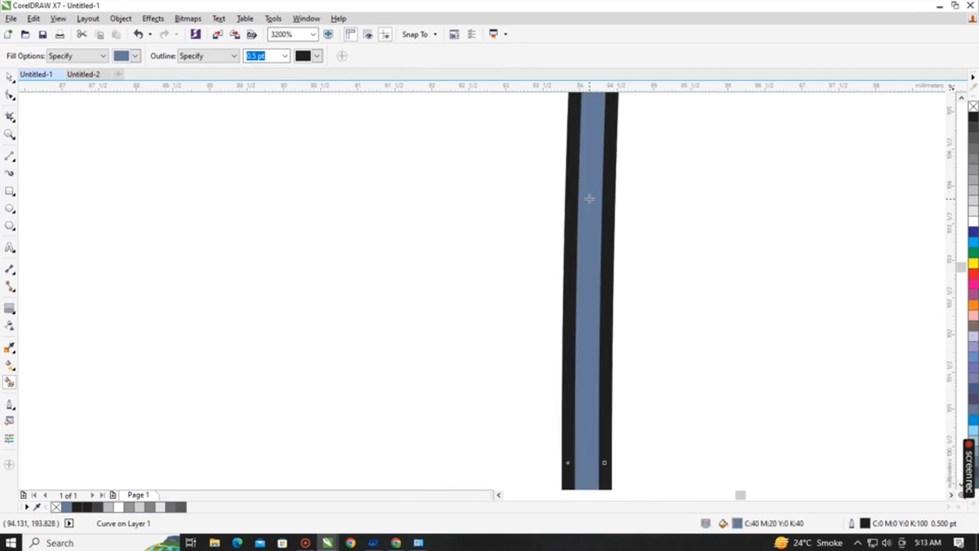
pyautogui.scroll(-6, 588, 199)
pyautogui.press('space')
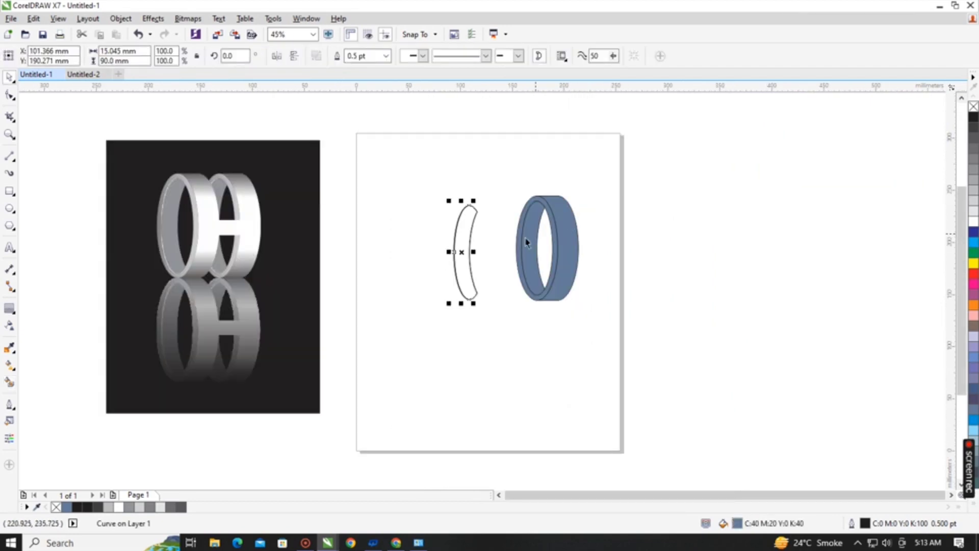
# Delete the two offset crescent outlines and move the remaining thin blue sliver to an empty area near the page's upper-left corner.
pyautogui.scroll(2, 523, 238)
pyautogui.click(391, 227)
pyautogui.click(278, 205)
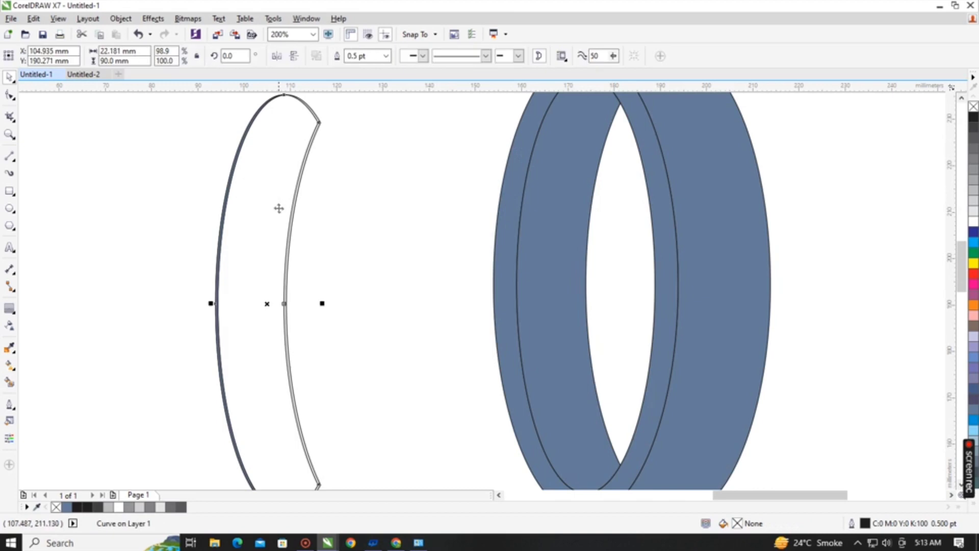
pyautogui.press('Delete')
pyautogui.click(277, 216)
pyautogui.press('Delete')
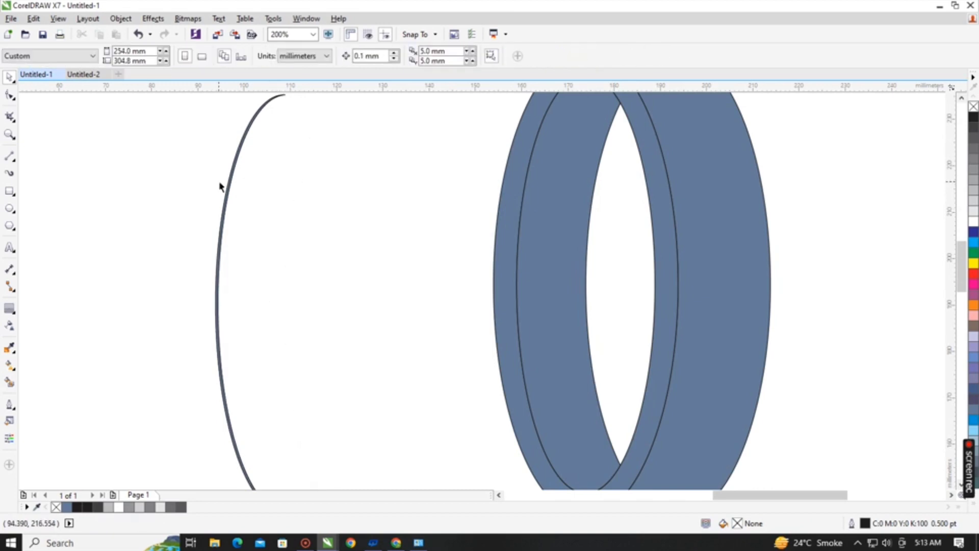
pyautogui.moveTo(224, 184); pyautogui.dragTo(234, 165)
pyautogui.scroll(-2, 337, 246)
pyautogui.scroll(-1, 420, 235)
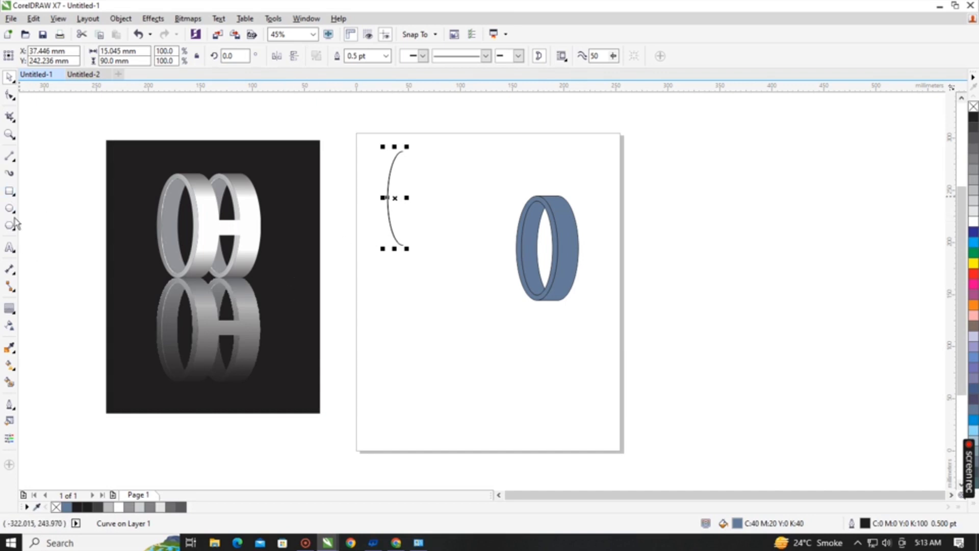
# Apply a vertical linear fountain fill to the ring's outer band and colour both of its end nodes black.
pyautogui.click(10, 365)
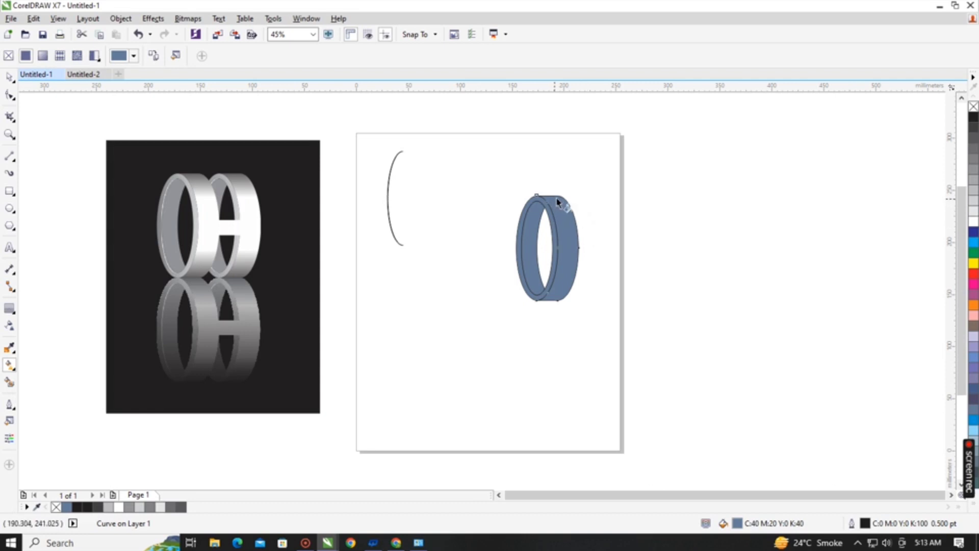
pyautogui.moveTo(558, 203)
pyautogui.mouseDown()
pyautogui.moveTo(556, 192)
pyautogui.moveTo(556, 300)
pyautogui.mouseUp()
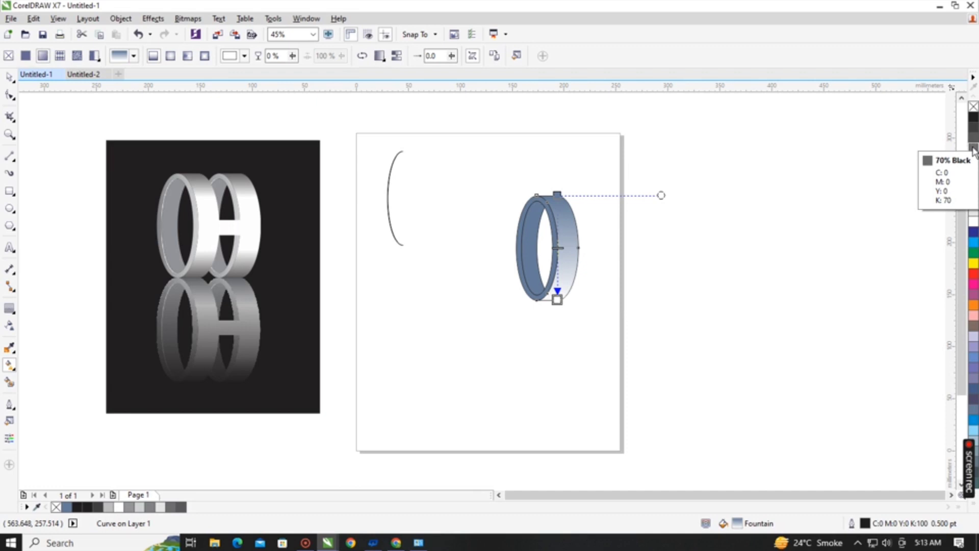
pyautogui.moveTo(973, 149); pyautogui.dragTo(557, 194)
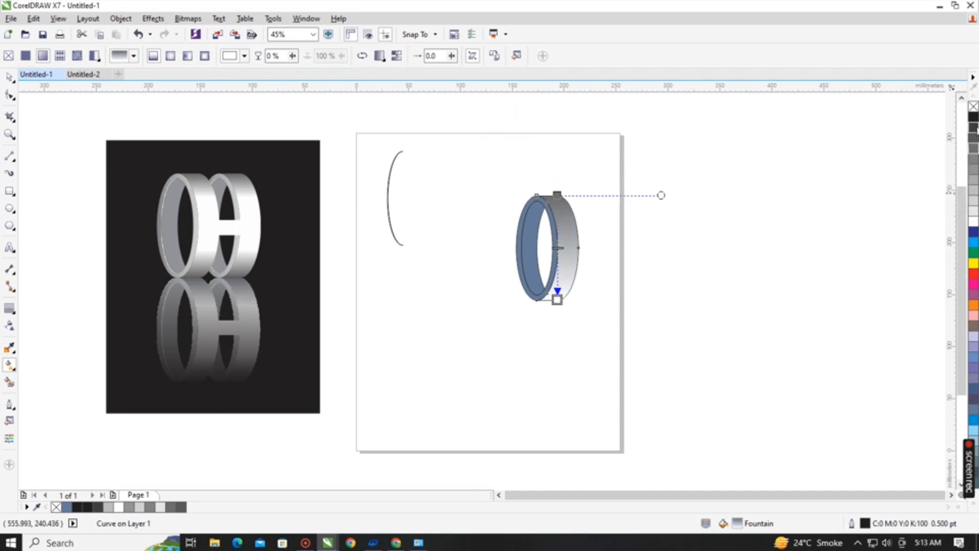
pyautogui.moveTo(973, 117); pyautogui.dragTo(557, 194)
pyautogui.moveTo(973, 120); pyautogui.dragTo(557, 300)
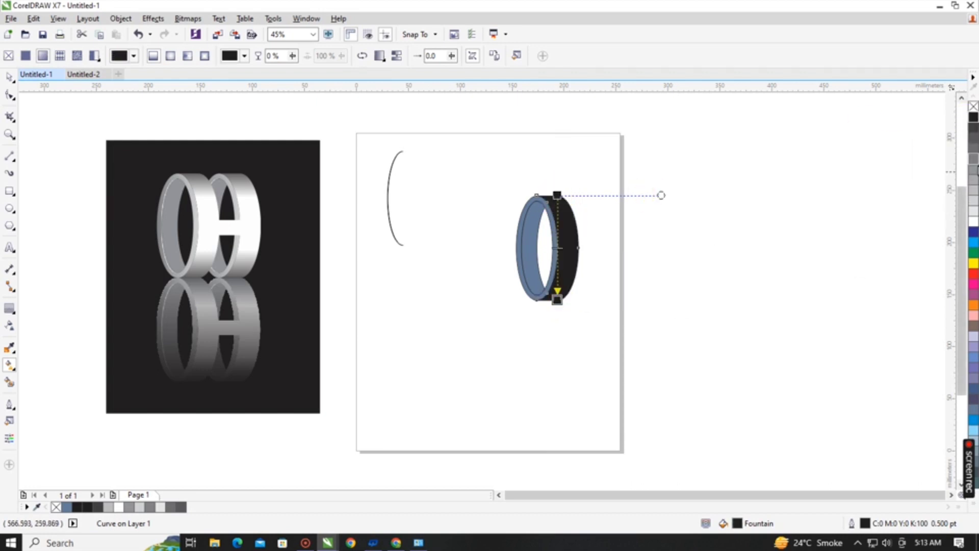
# Add two white stops inside the outer band's gradient and extend its black end nodes slightly beyond the band's upper and lower edges.
pyautogui.moveTo(974, 232); pyautogui.dragTo(557, 214)
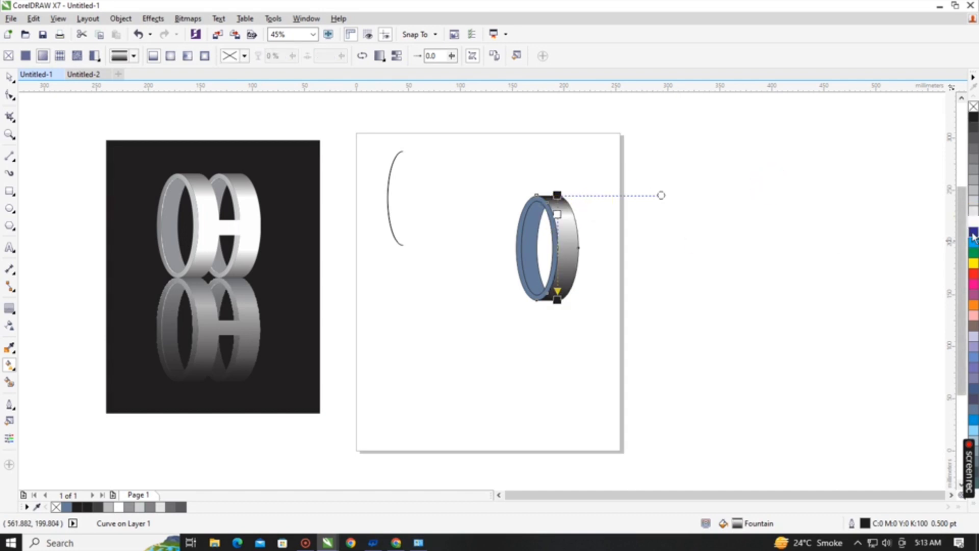
pyautogui.moveTo(973, 225); pyautogui.dragTo(557, 274)
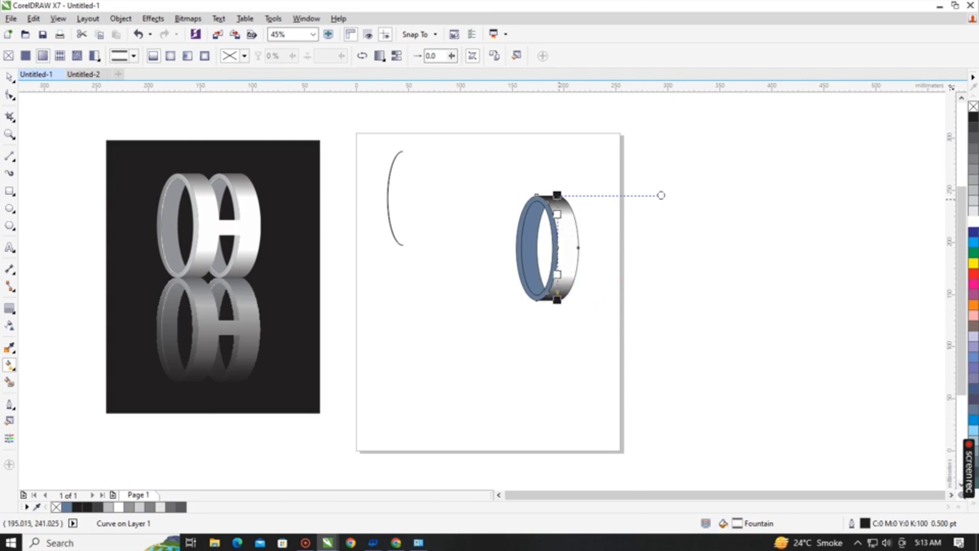
pyautogui.moveTo(557, 195); pyautogui.dragTo(557, 185)
pyautogui.moveTo(557, 306); pyautogui.dragTo(556, 312)
pyautogui.press('space')
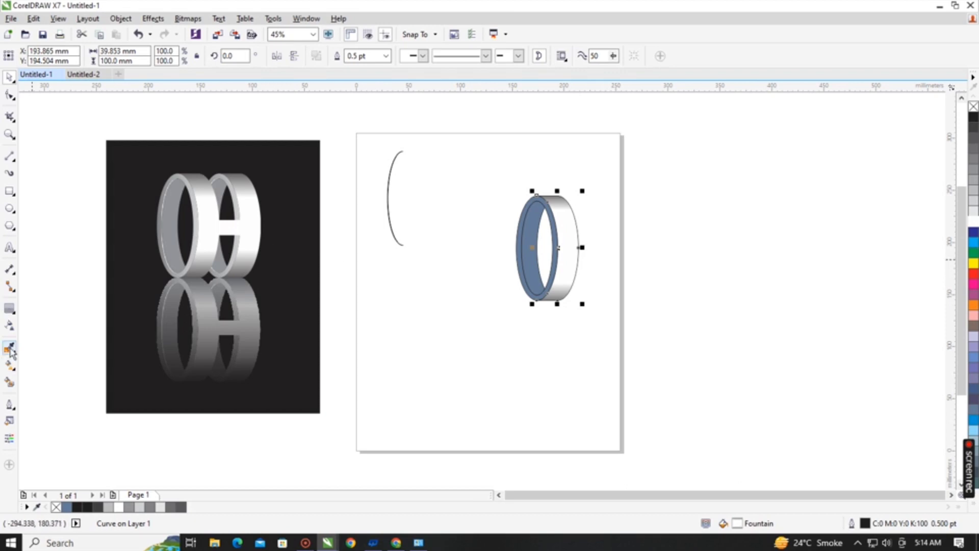
# Apply a horizontal linear fountain fill across the ring's inner wall and set both of its end colours to mid grey.
pyautogui.click(9, 365)
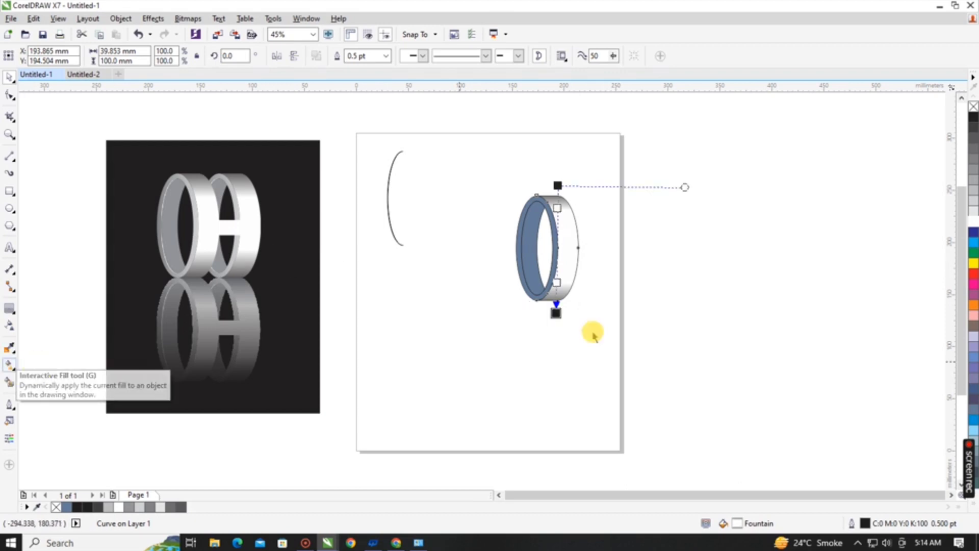
pyautogui.click(525, 250)
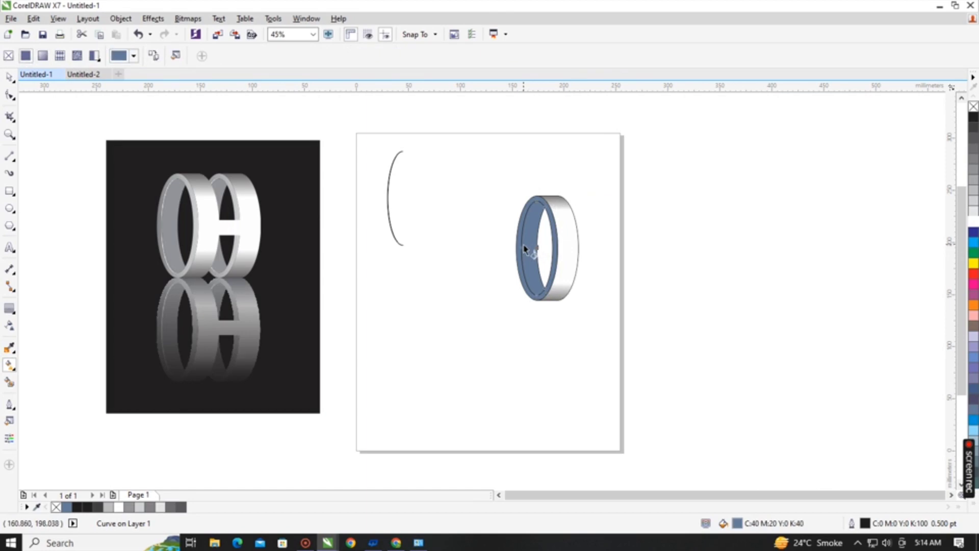
pyautogui.scroll(3, 525, 248)
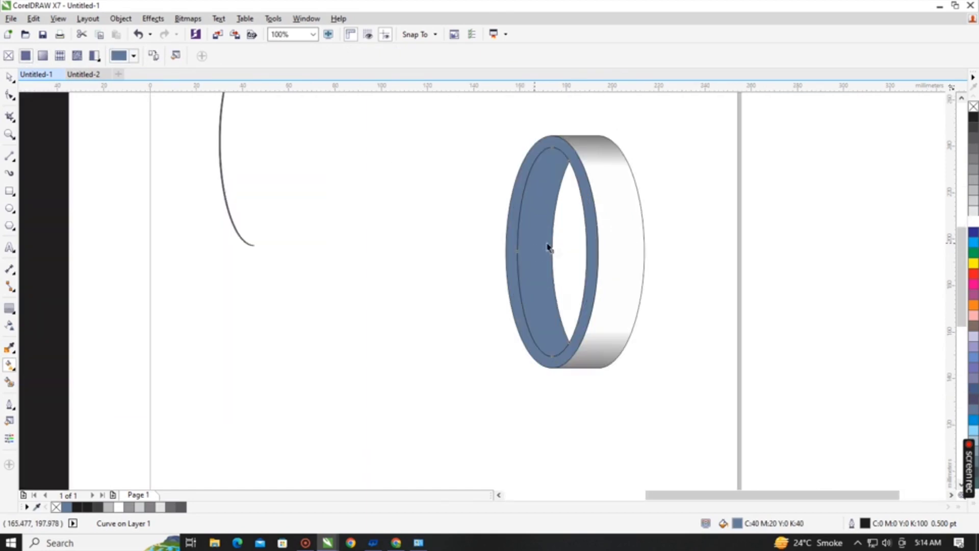
pyautogui.scroll(2, 630, 224)
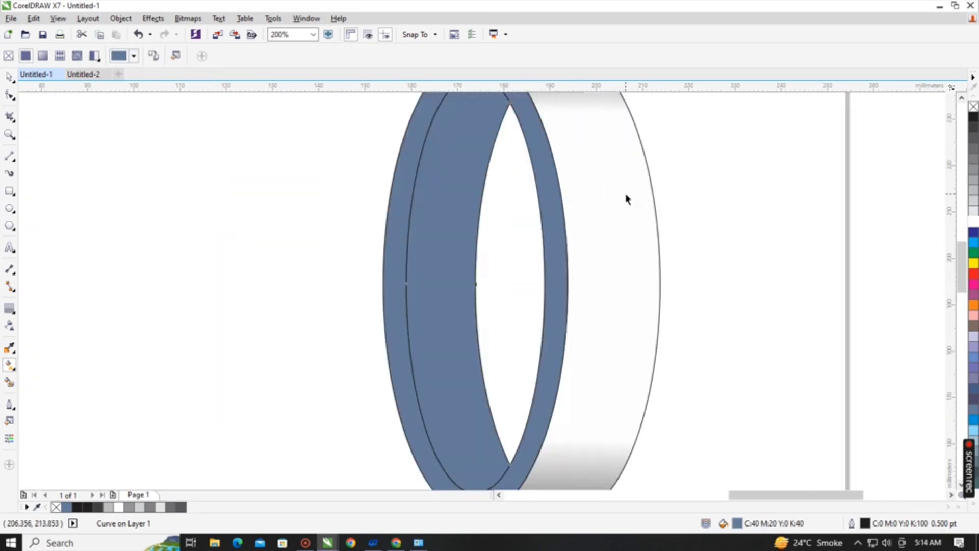
pyautogui.scroll(-2, 627, 197)
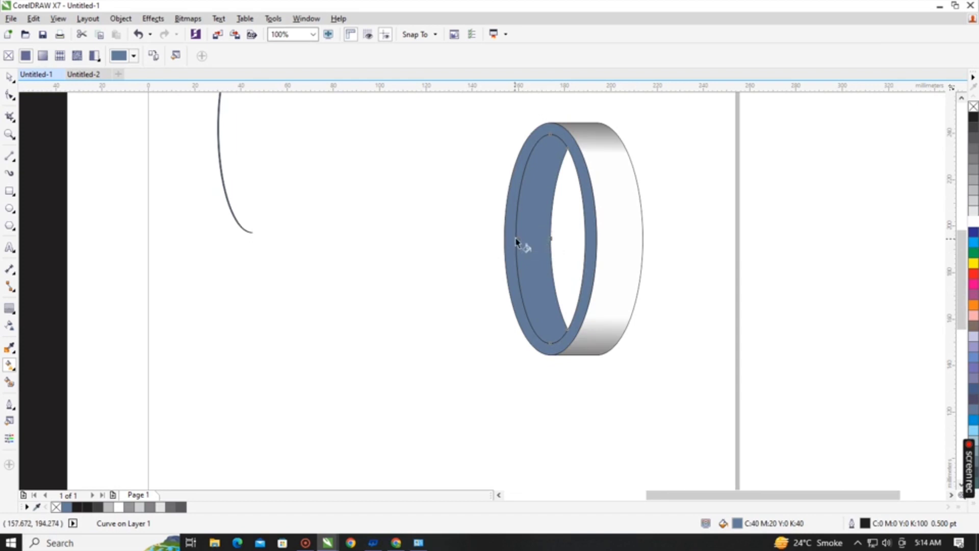
pyautogui.moveTo(516, 242); pyautogui.dragTo(596, 236)
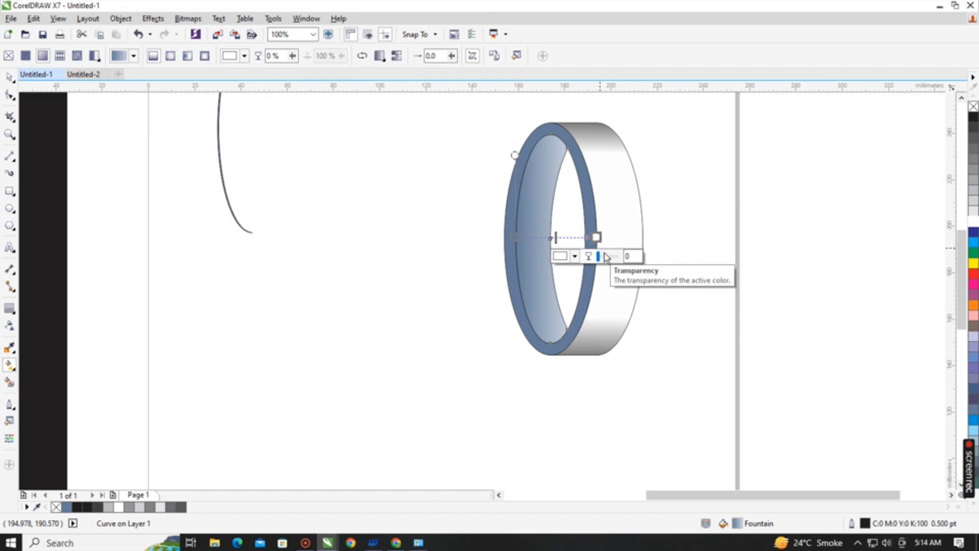
pyautogui.scroll(-2, 606, 256)
pyautogui.scroll(1, 632, 229)
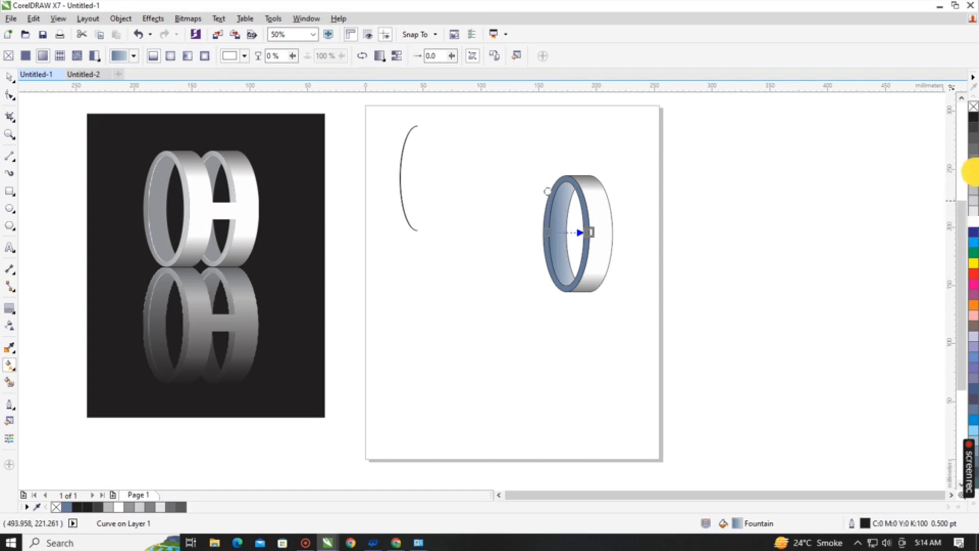
pyautogui.click(974, 173)
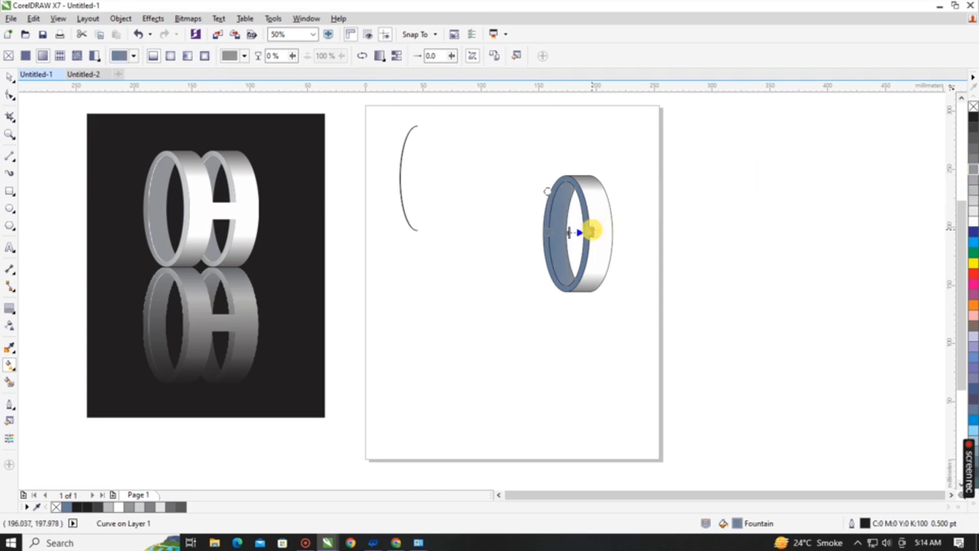
pyautogui.click(549, 233)
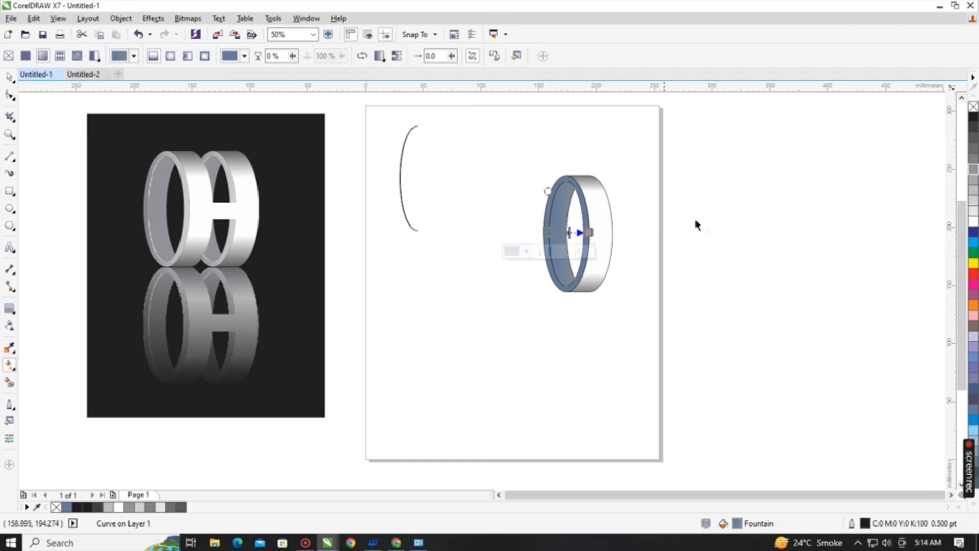
pyautogui.click(974, 170)
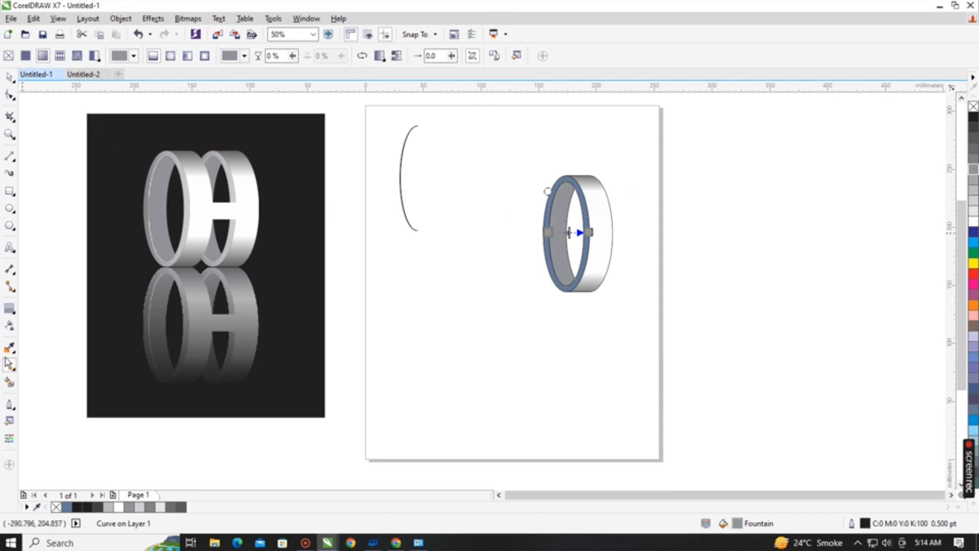
# Apply a vertical linear fountain fill to the ring's front rim with mid grey at both ends, and deselect it.
pyautogui.click(564, 179)
pyautogui.click(570, 181)
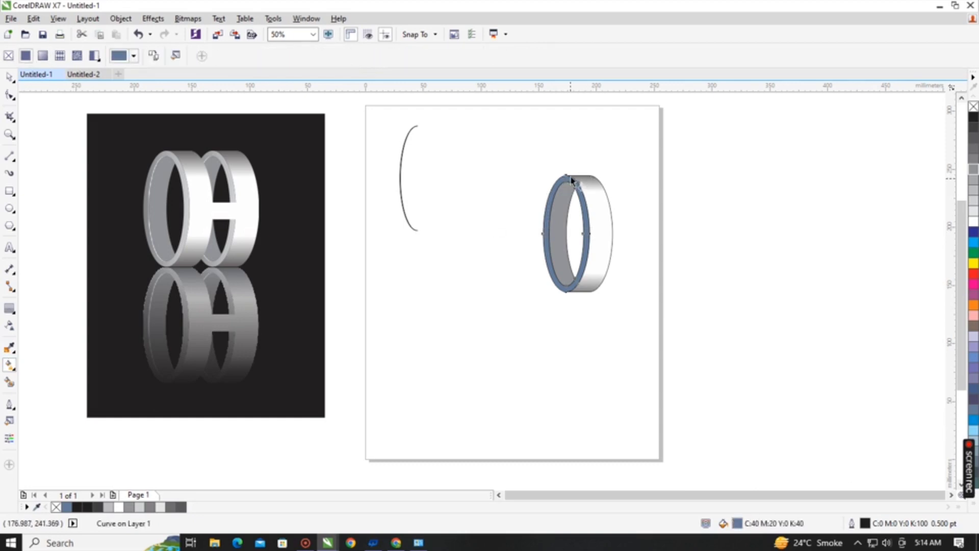
pyautogui.moveTo(568, 179); pyautogui.dragTo(565, 291)
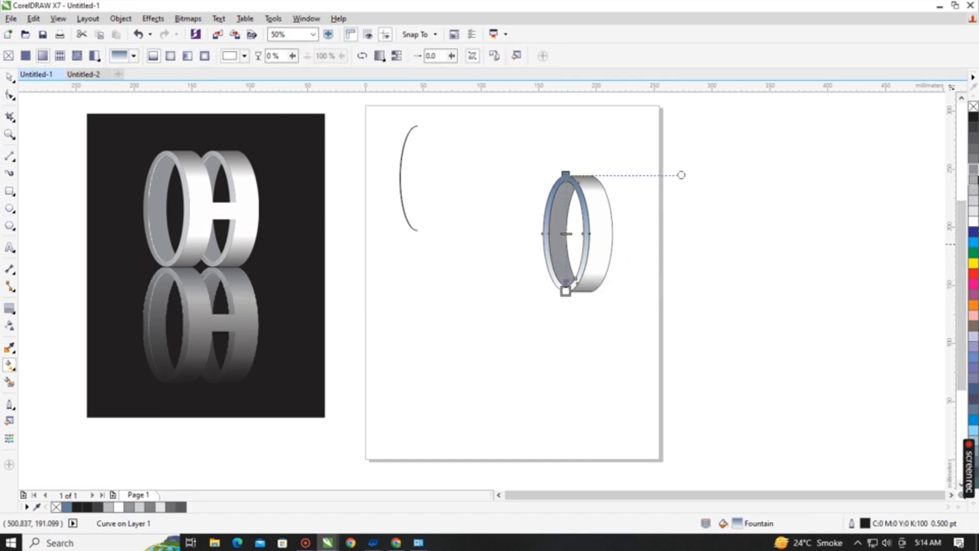
pyautogui.click(973, 171)
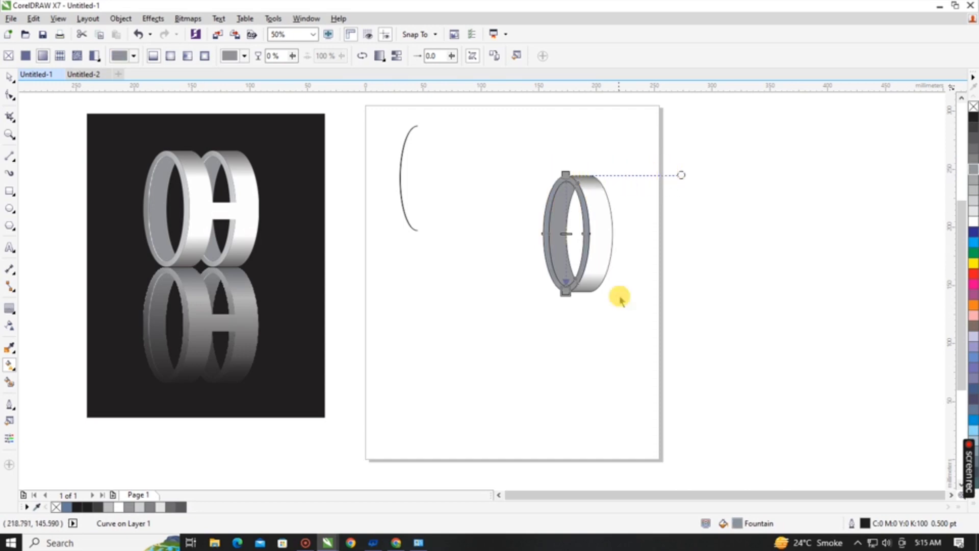
pyautogui.click(9, 76)
pyautogui.click(411, 253)
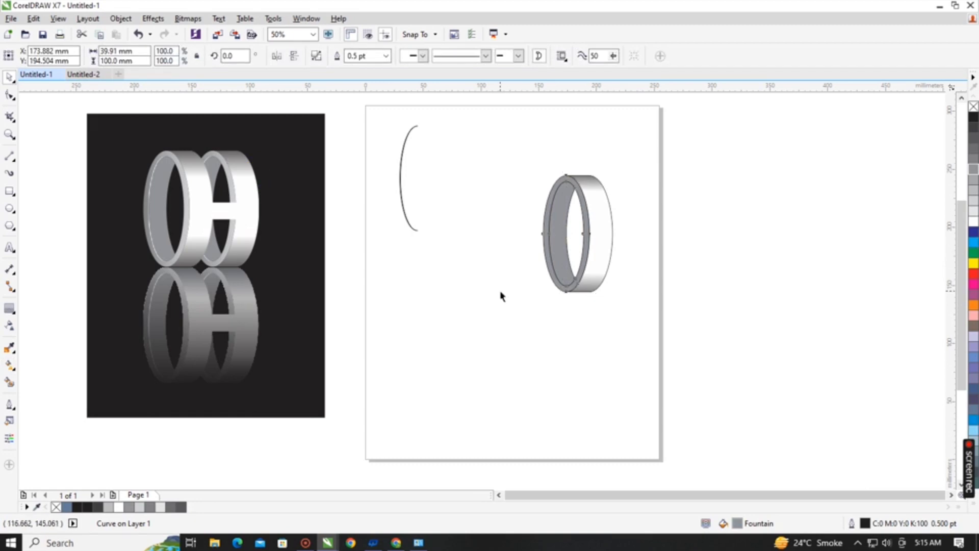
# Recolour the inner wall's horizontal gradient from 30% Black at its outer edge to a light grey at the opposite end.
pyautogui.click(556, 238)
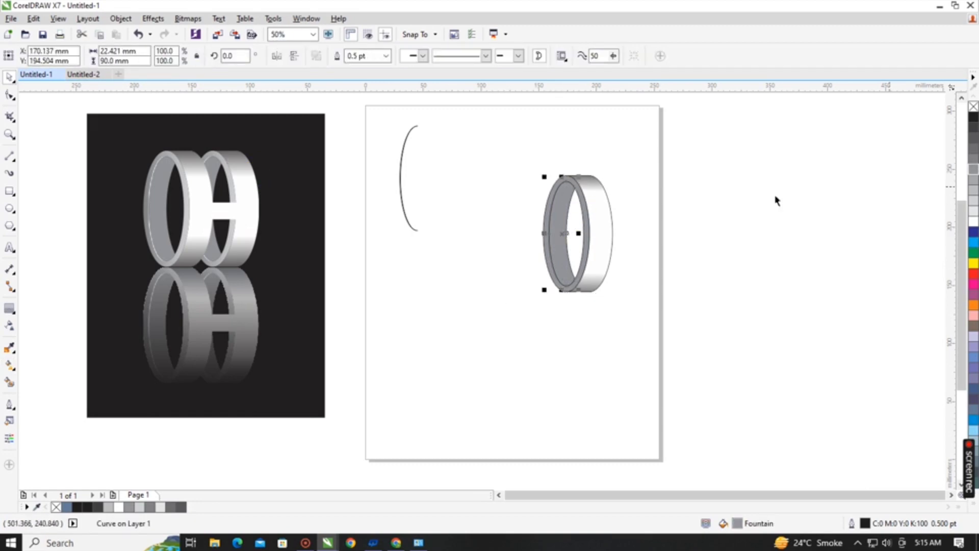
pyautogui.click(9, 365)
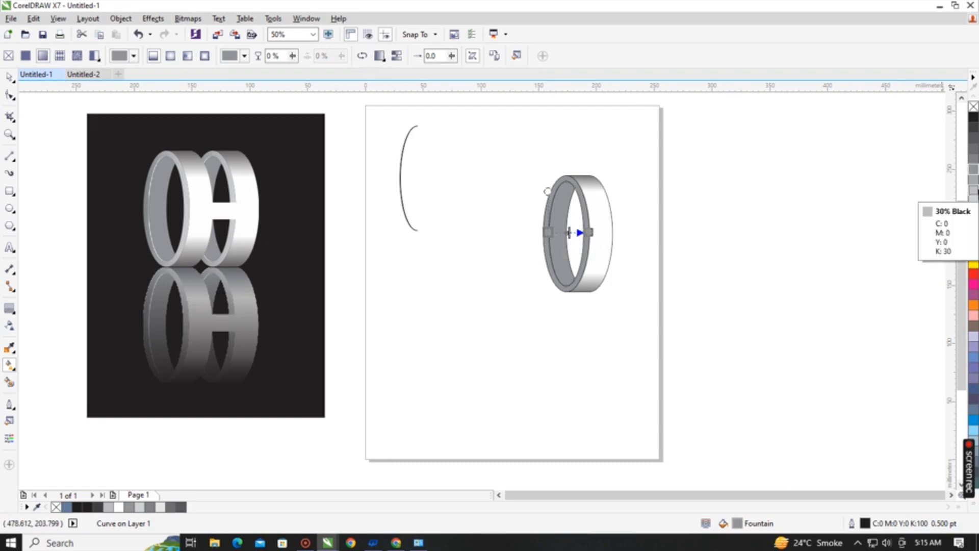
pyautogui.click(974, 189)
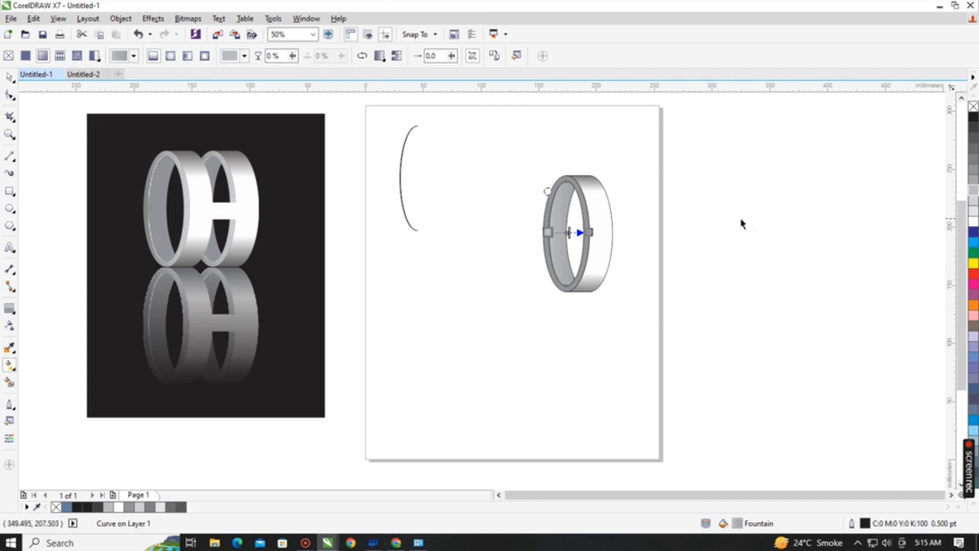
pyautogui.click(589, 232)
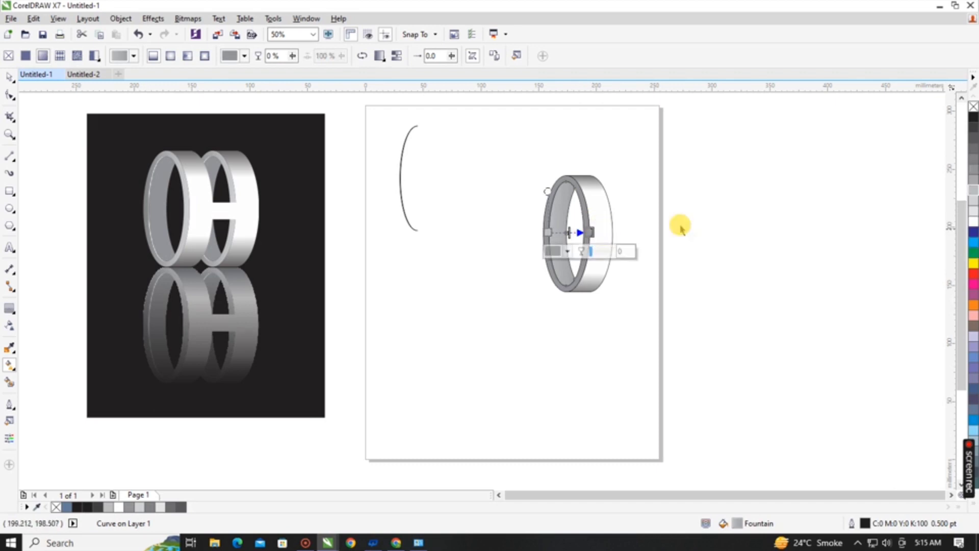
pyautogui.click(973, 214)
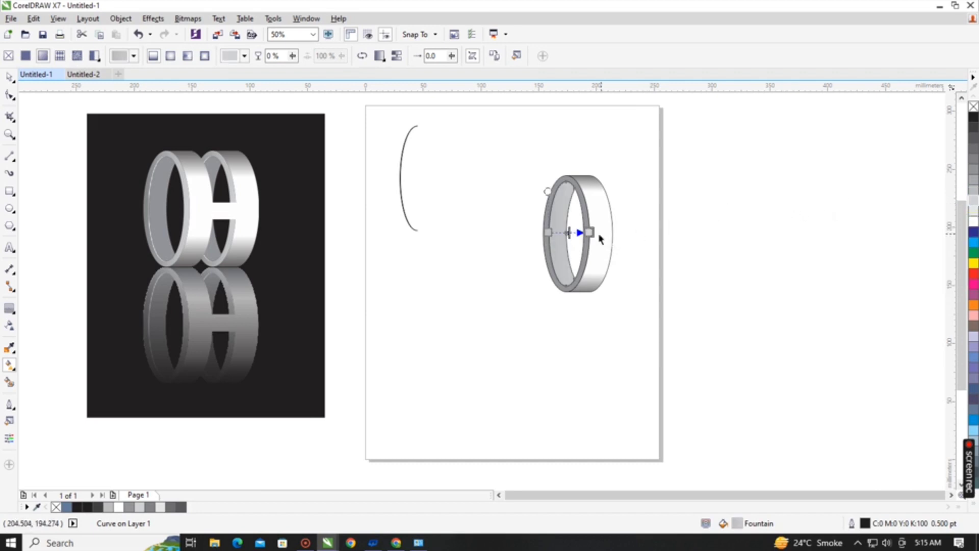
pyautogui.click(695, 228)
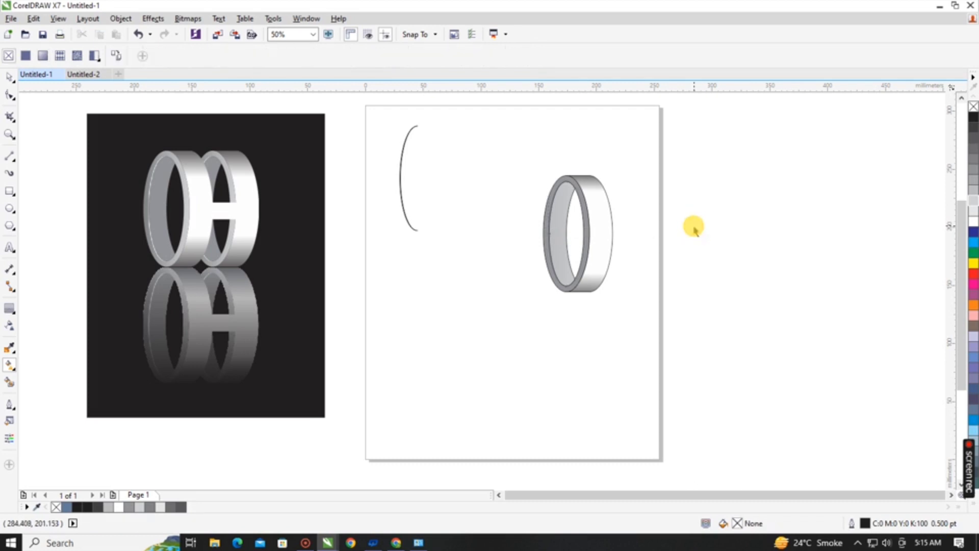
# Darken the outer-edge node of the inner wall's gradient to mid grey and deselect the shape.
pyautogui.click(554, 213)
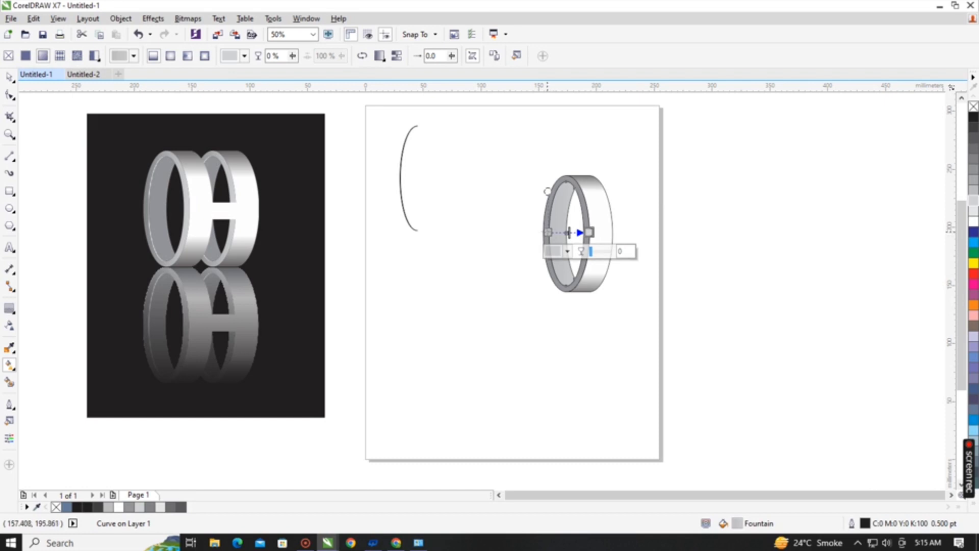
pyautogui.click(547, 231)
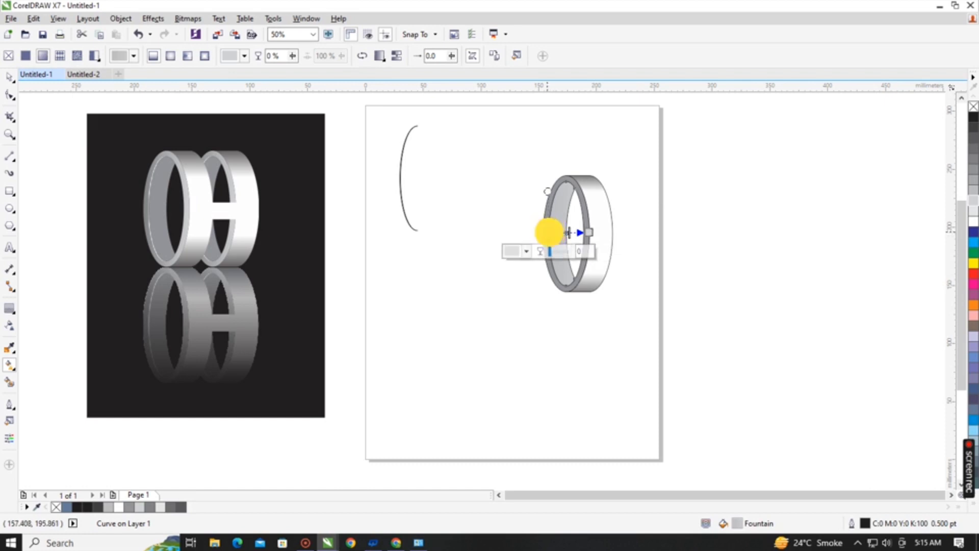
pyautogui.click(974, 179)
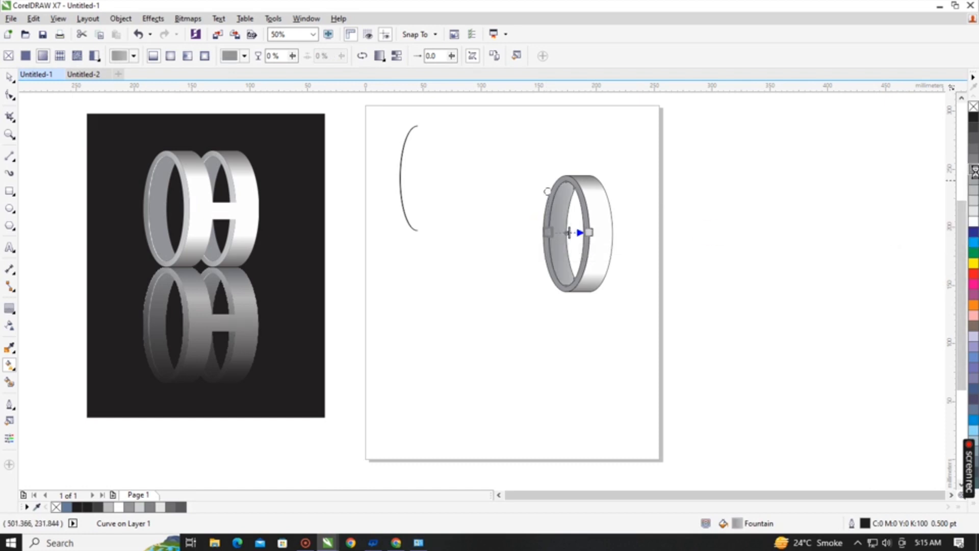
pyautogui.click(651, 216)
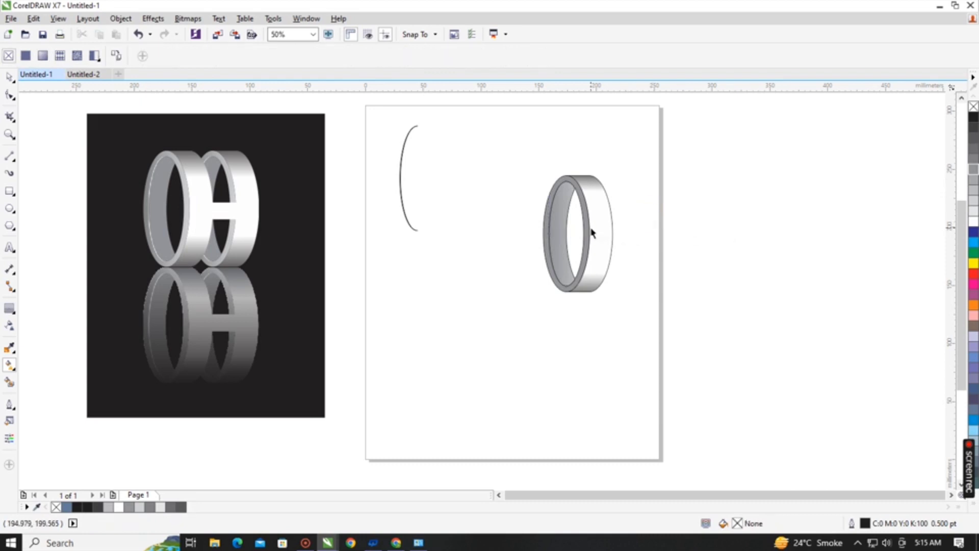
# Recolour both ends of the front rim's vertical gradient to 20% Black and deselect the rim.
pyautogui.click(583, 226)
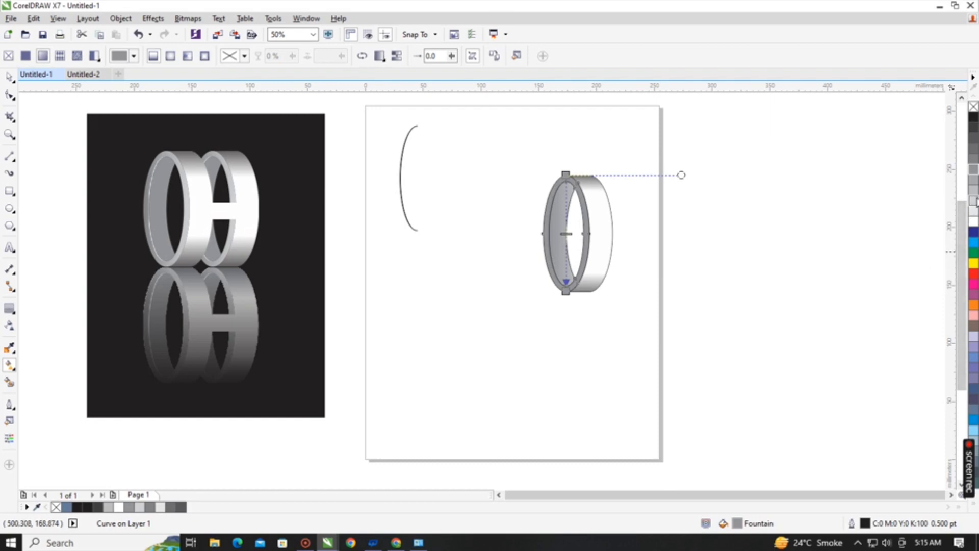
pyautogui.click(975, 202)
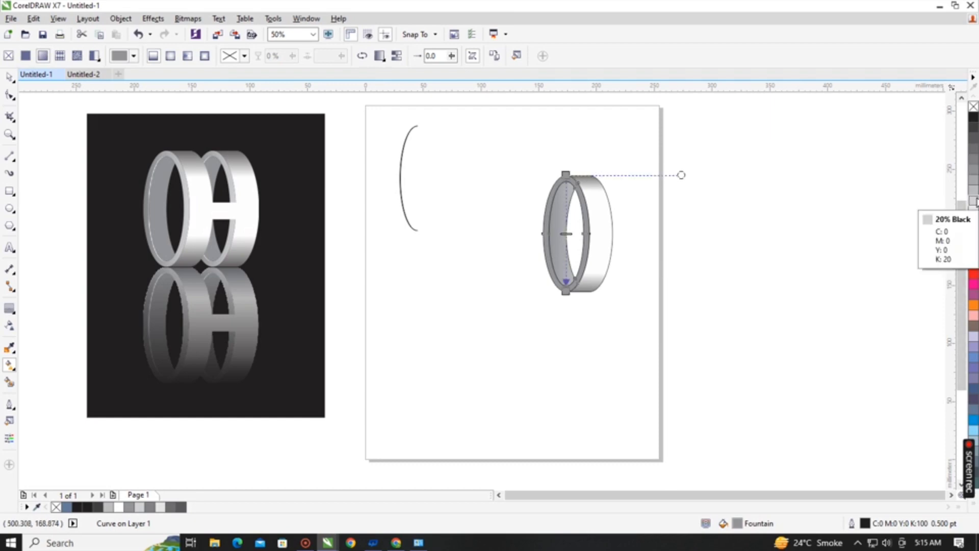
pyautogui.click(975, 201)
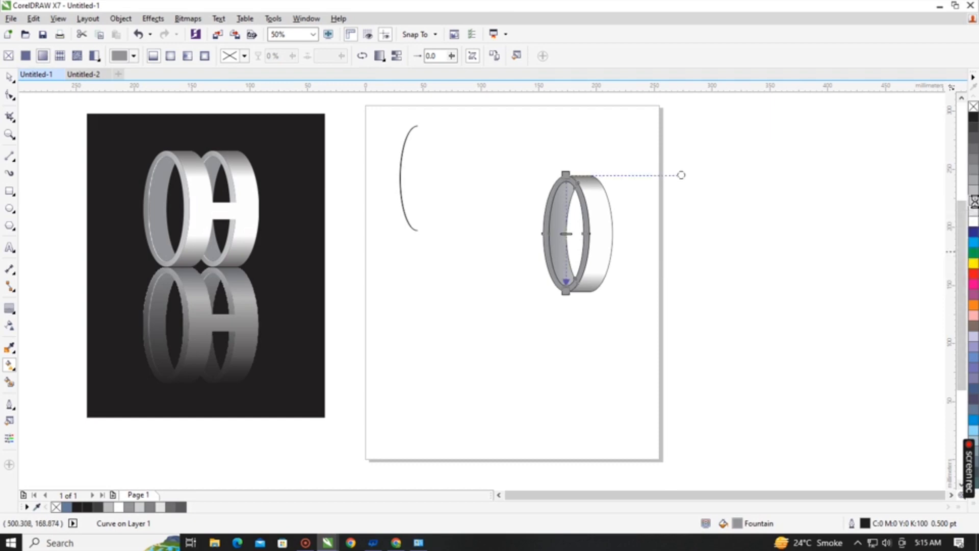
pyautogui.moveTo(583, 167); pyautogui.dragTo(567, 174)
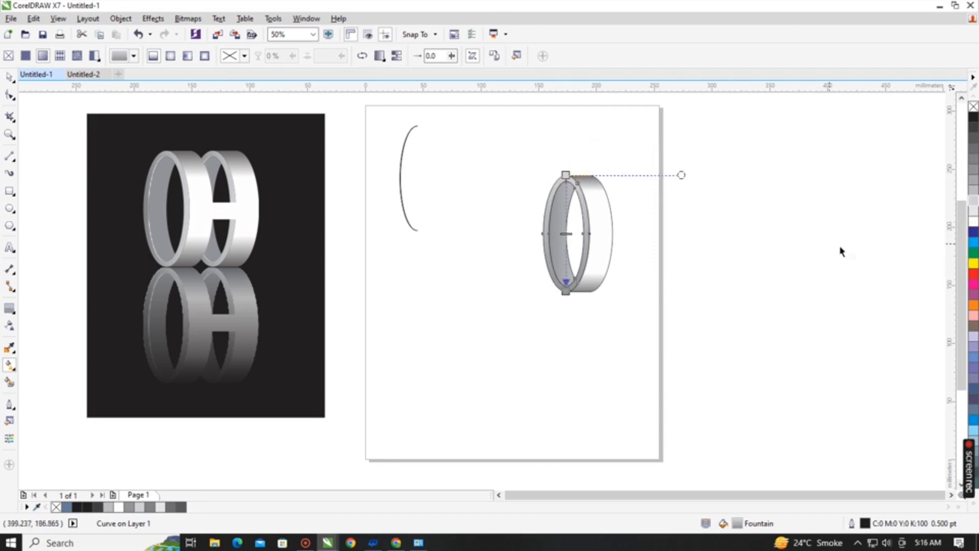
pyautogui.moveTo(975, 209); pyautogui.dragTo(565, 290)
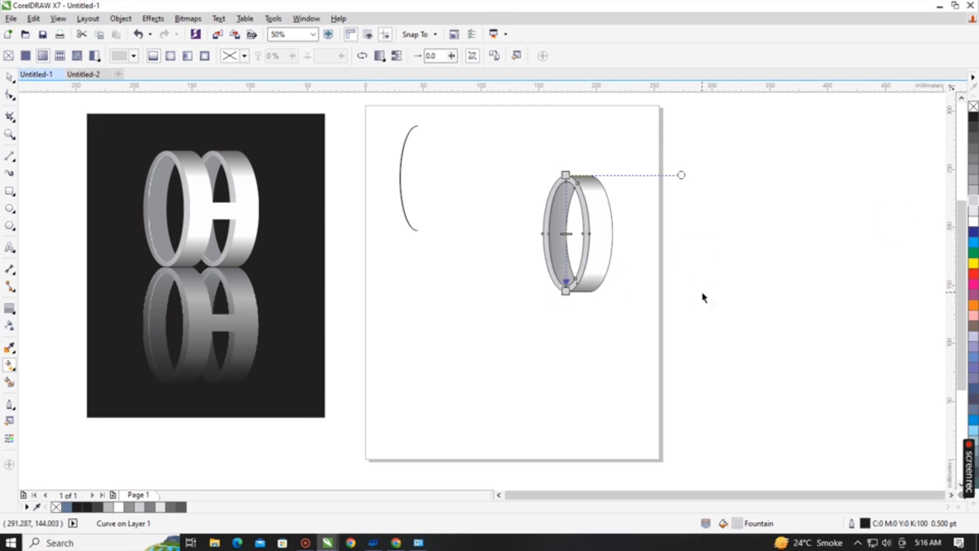
pyautogui.click(10, 77)
pyautogui.click(630, 316)
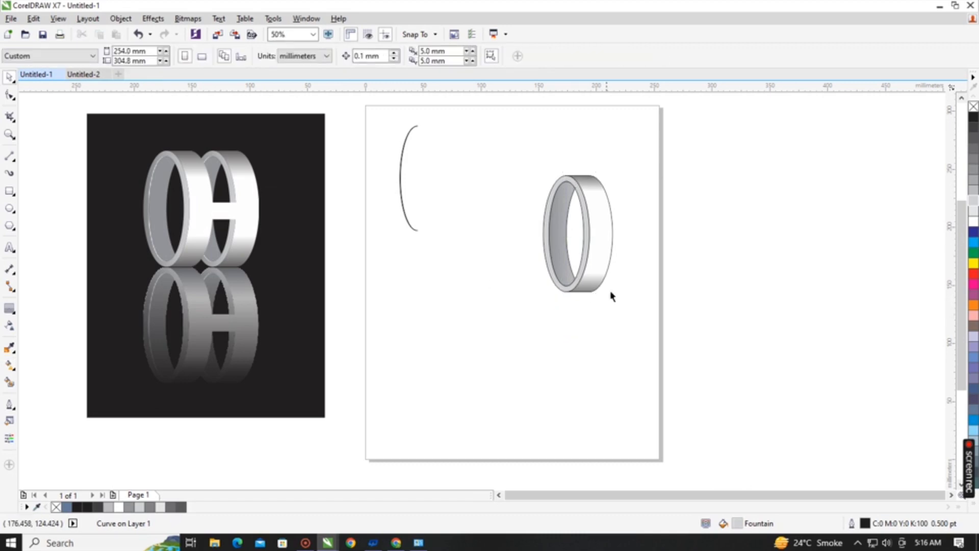
pyautogui.moveTo(526, 153); pyautogui.dragTo(629, 326)
pyautogui.click(553, 376)
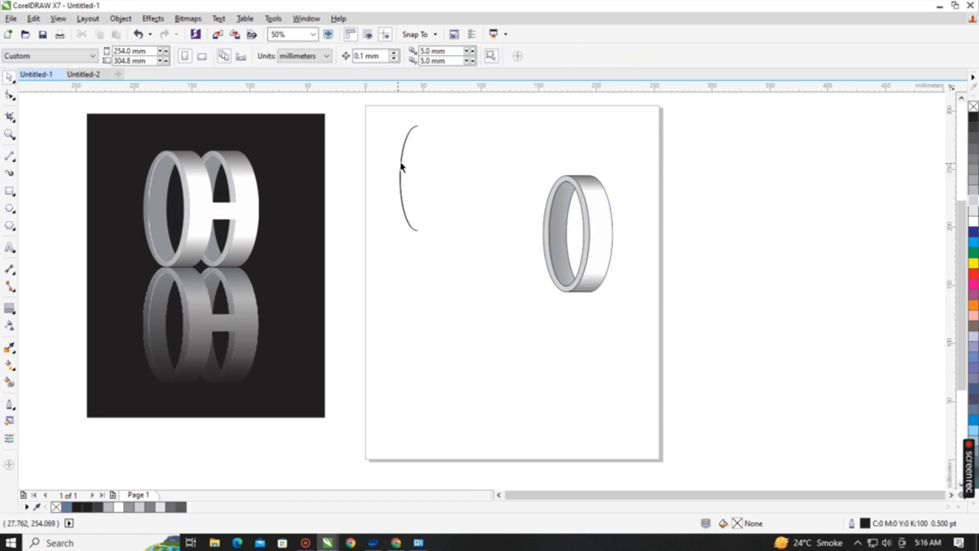
# Move the thin crescent sliver onto the ring's inner wall, fill it white and remove its outline.
pyautogui.moveTo(401, 166); pyautogui.dragTo(639, 238)
pyautogui.scroll(2, 515, 222)
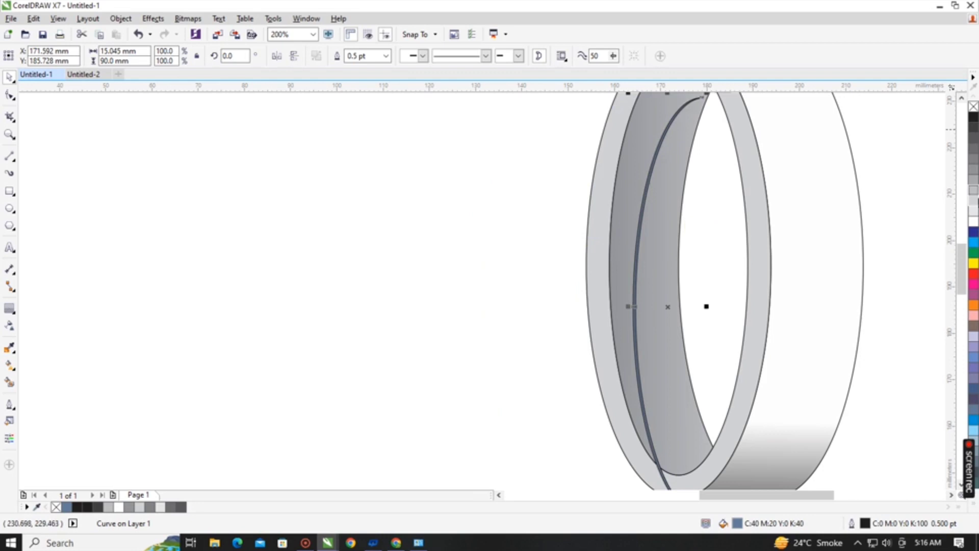
pyautogui.click(974, 221)
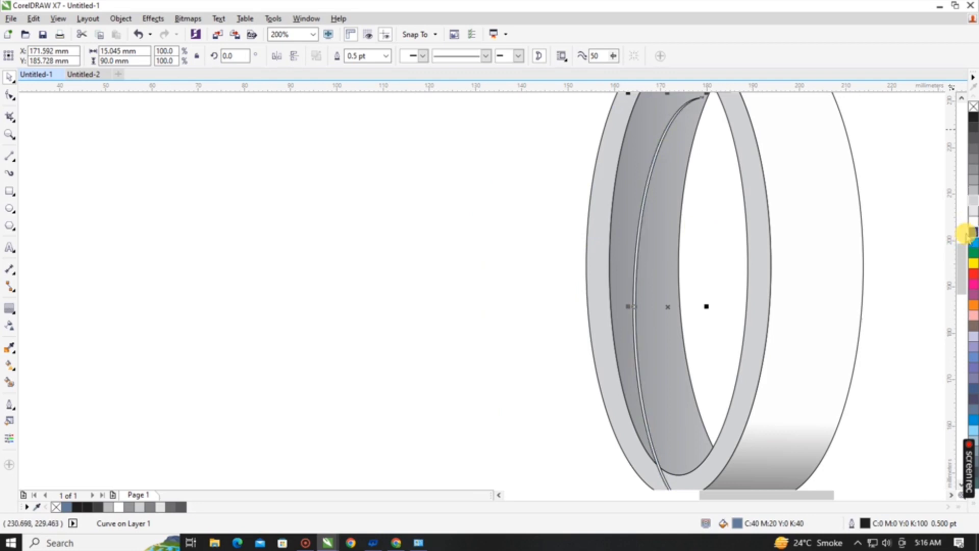
pyautogui.rightClick(974, 108)
pyautogui.scroll(-1, 900, 212)
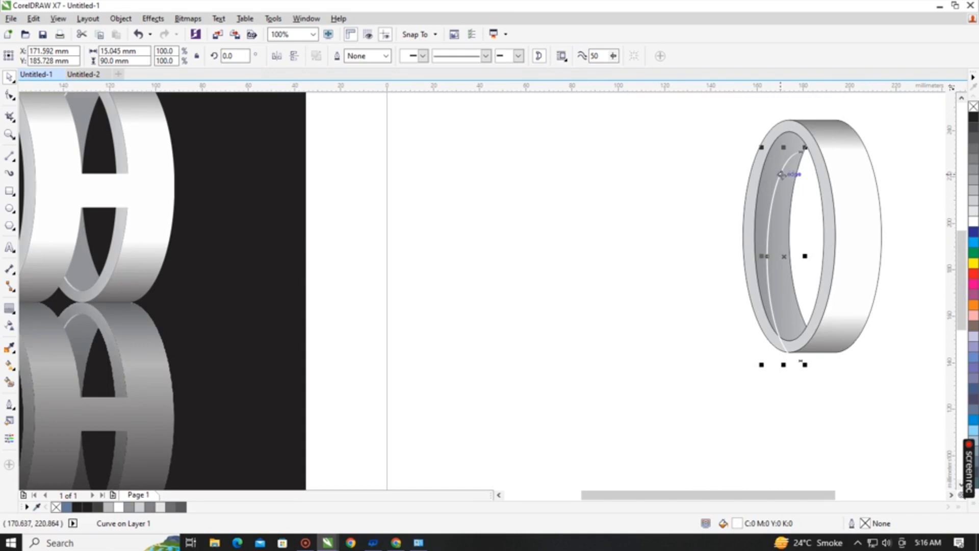
# Place the white crescent along the inner wall's outer edge, just inside the rim, as a highlight.
pyautogui.moveTo(780, 174); pyautogui.dragTo(788, 135)
pyautogui.scroll(2, 801, 129)
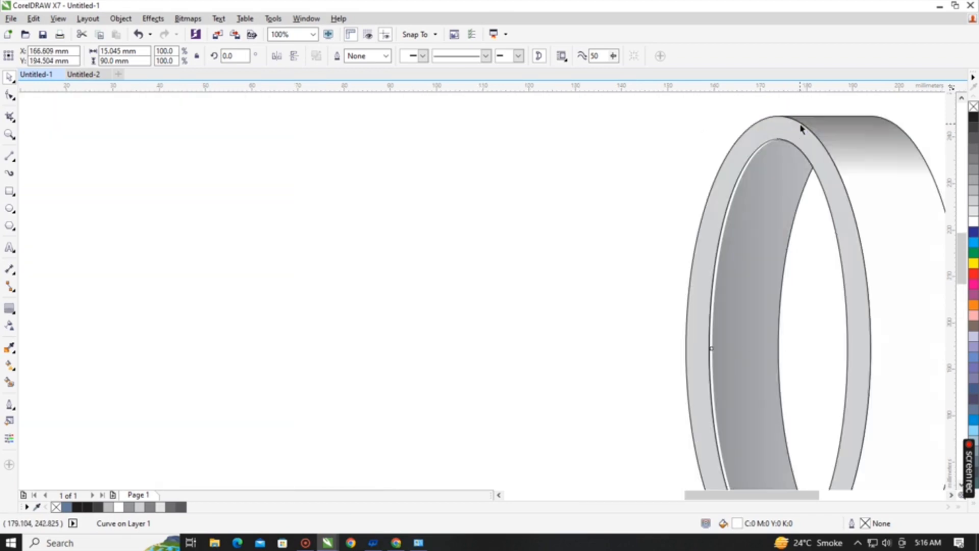
pyautogui.scroll(2, 743, 244)
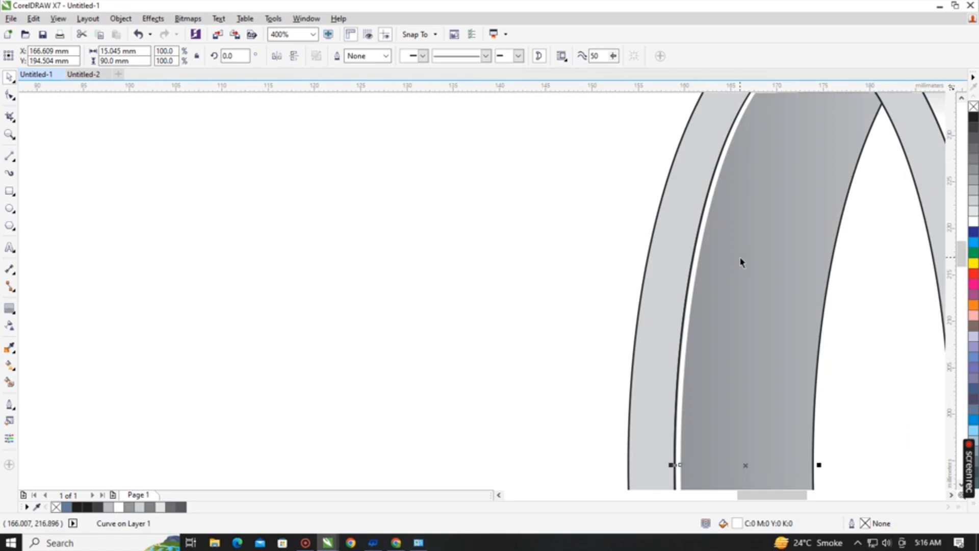
pyautogui.hotkey('shift', 'F4')
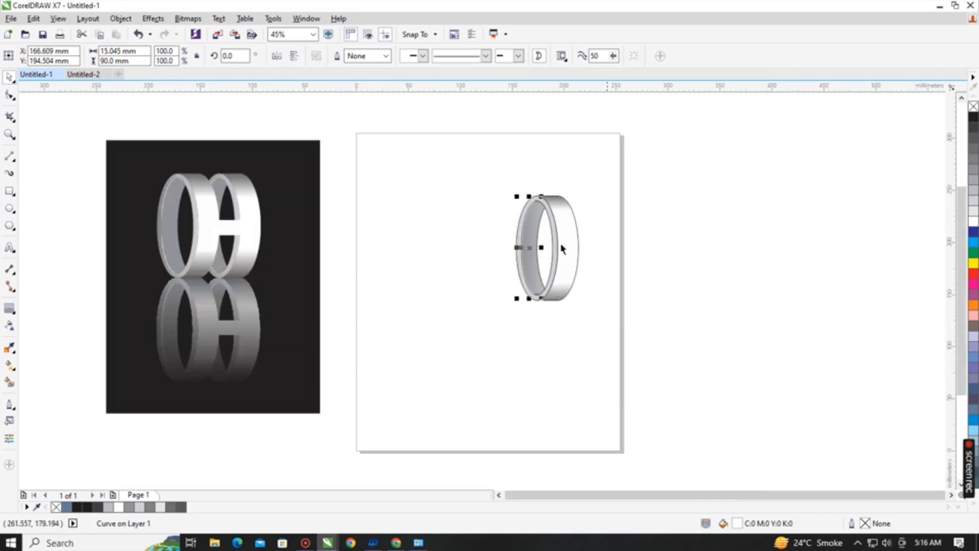
pyautogui.scroll(1, 554, 247)
pyautogui.scroll(2, 489, 160)
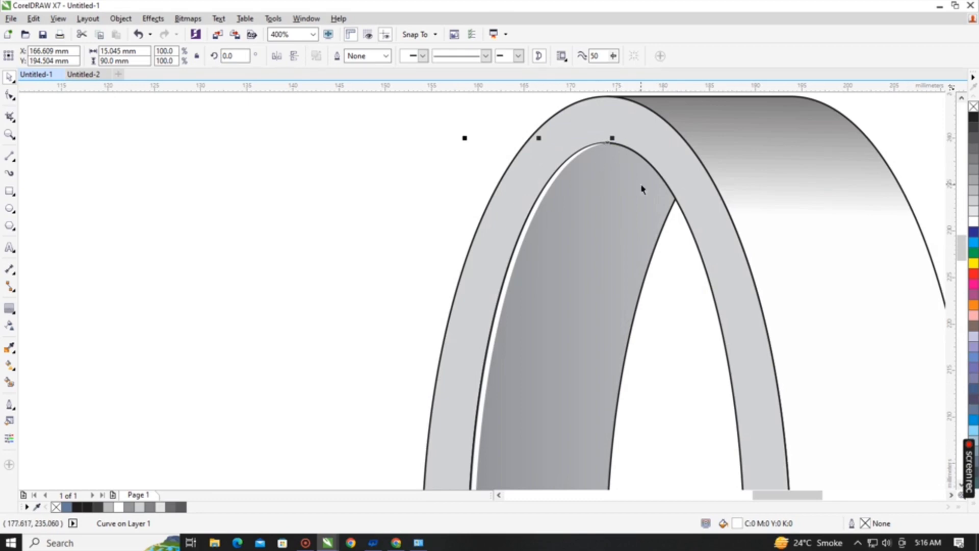
# Convert the white crescent highlight to a 300 dpi CMYK bitmap.
pyautogui.click(185, 19)
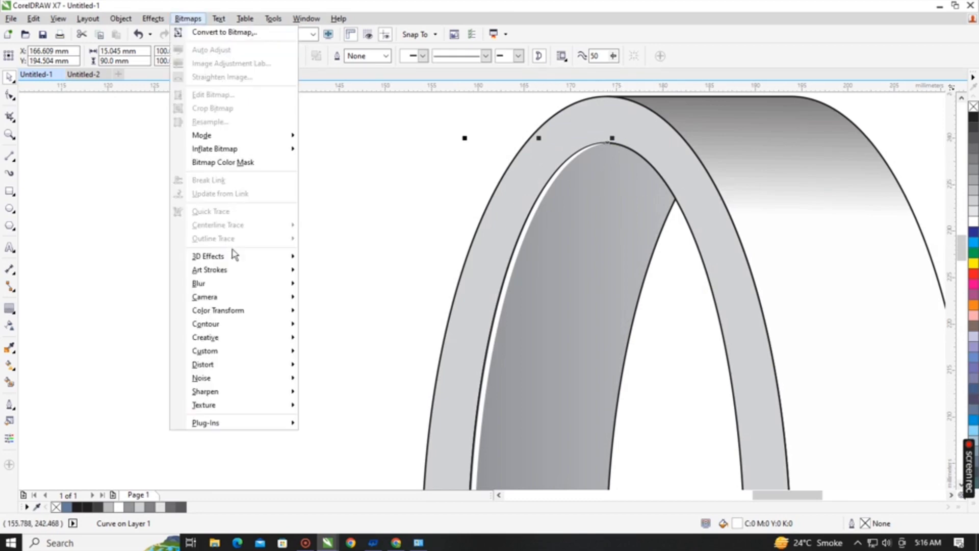
pyautogui.moveTo(227, 285)
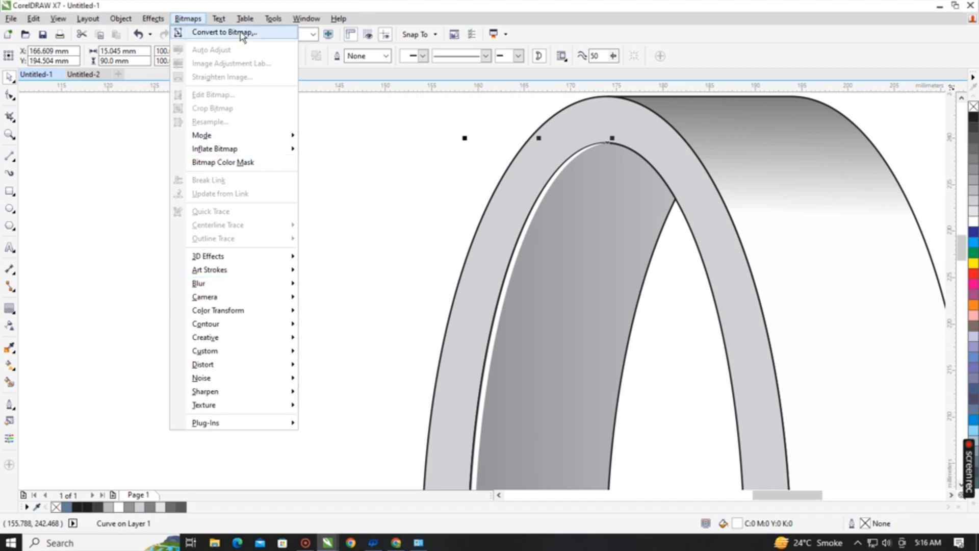
pyautogui.click(215, 35)
pyautogui.click(450, 336)
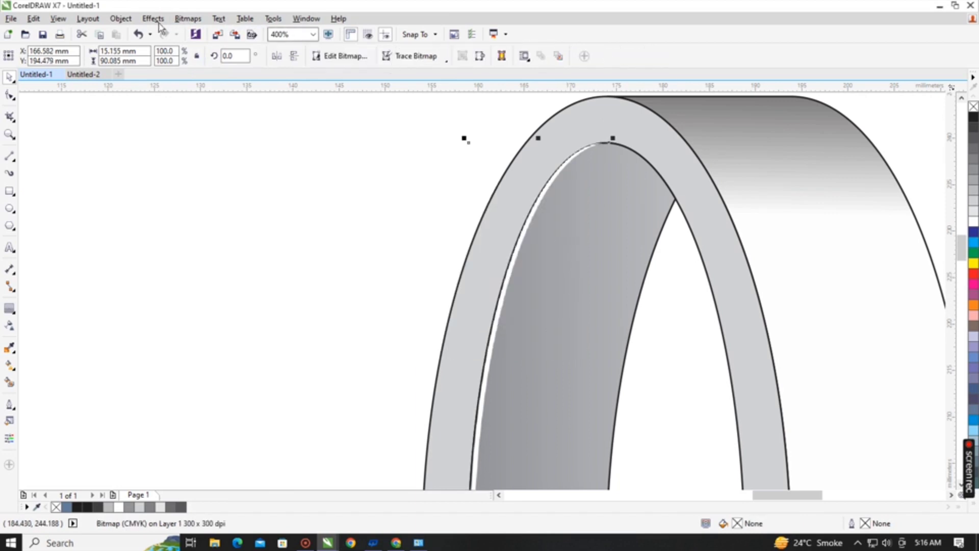
# Apply a Gaussian Blur with a radius of 2.7 pixels to the highlight bitmap and deselect it.
pyautogui.click(187, 19)
pyautogui.moveTo(237, 289)
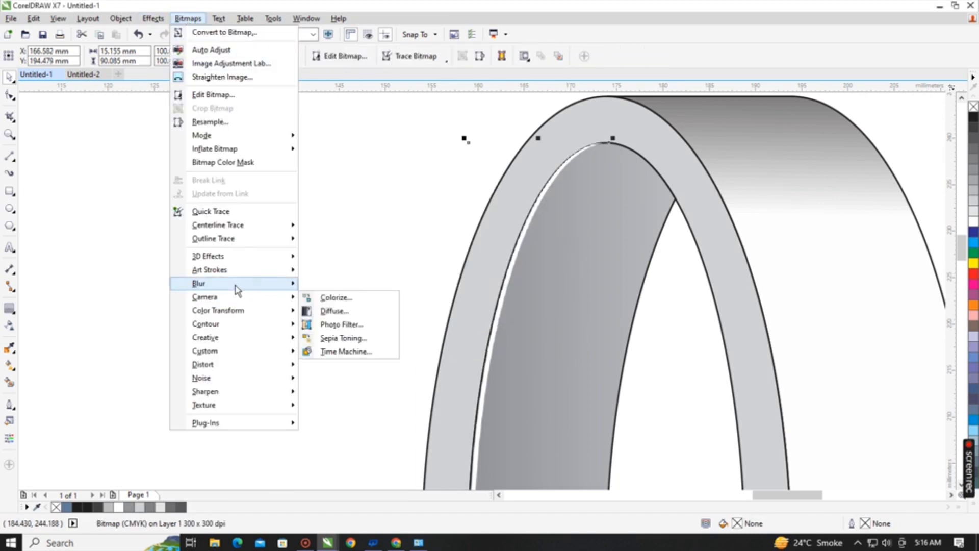
pyautogui.click(351, 299)
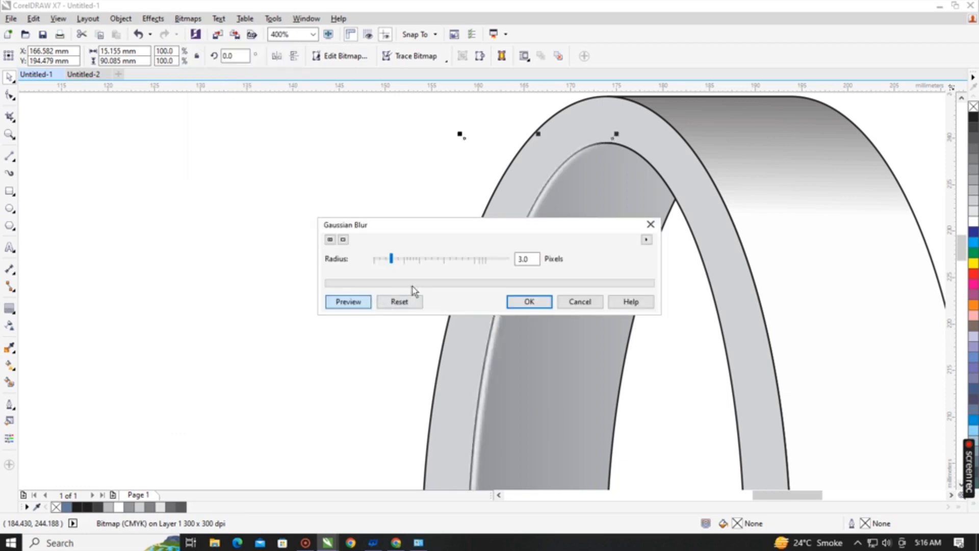
pyautogui.click(427, 260)
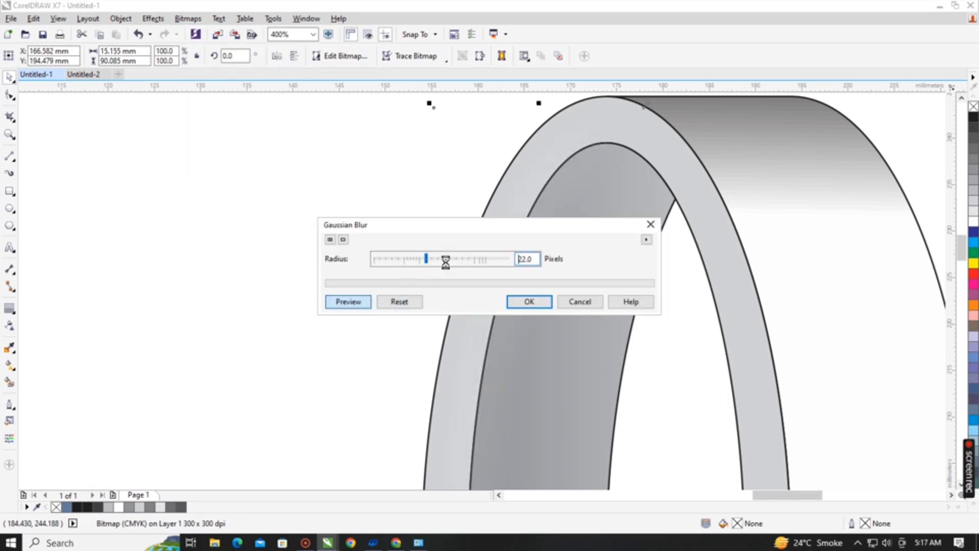
pyautogui.moveTo(446, 261); pyautogui.dragTo(378, 259)
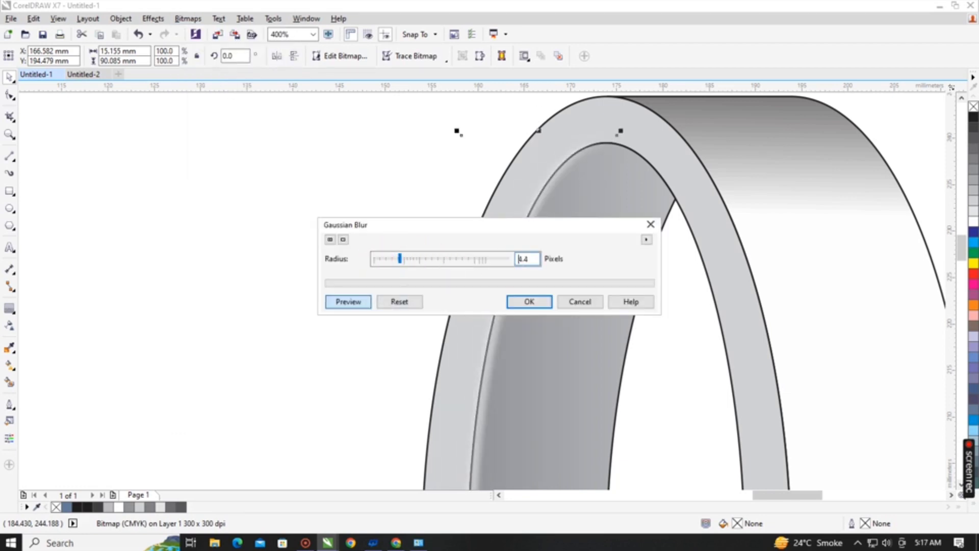
pyautogui.doubleClick(521, 259)
pyautogui.write('2.1')
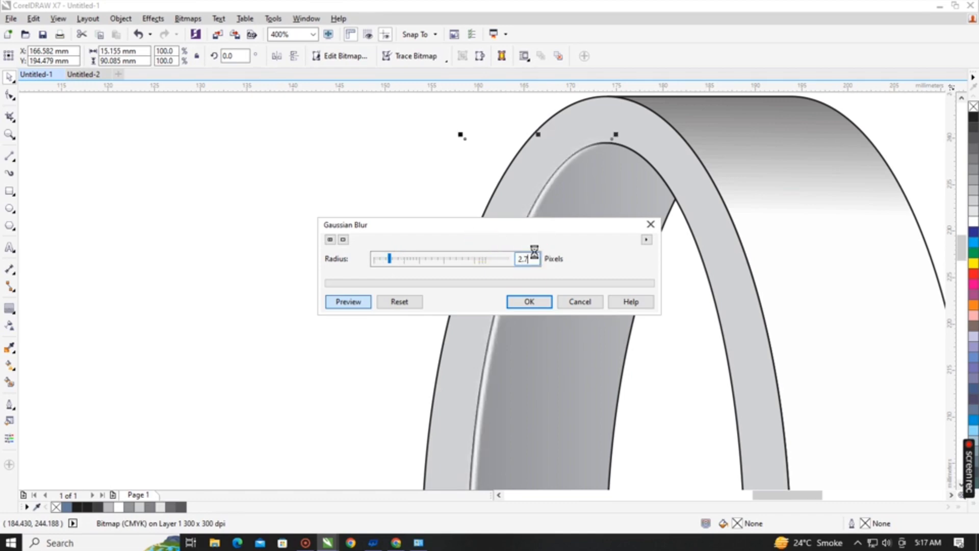
pyautogui.press('Return')
pyautogui.scroll(-4, 621, 342)
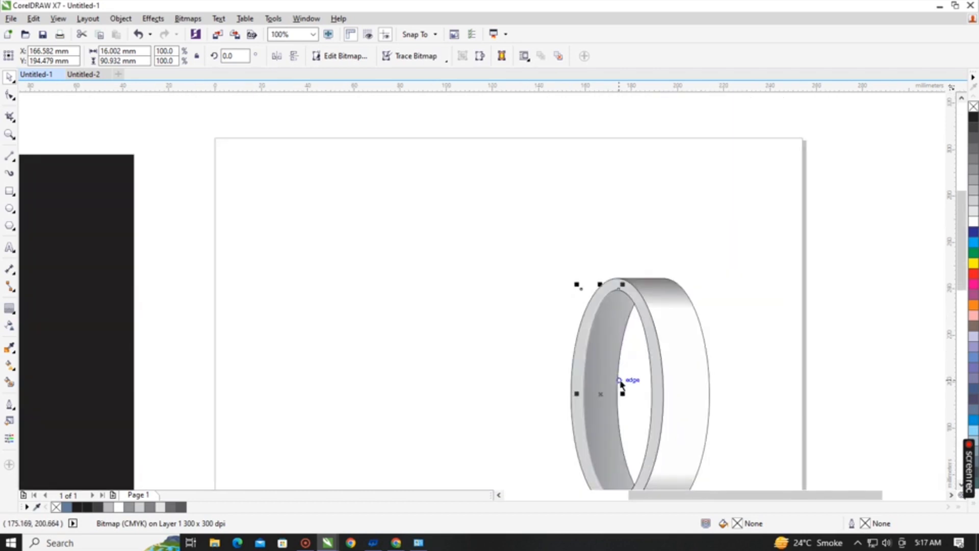
pyautogui.scroll(-2, 543, 243)
pyautogui.click(559, 170)
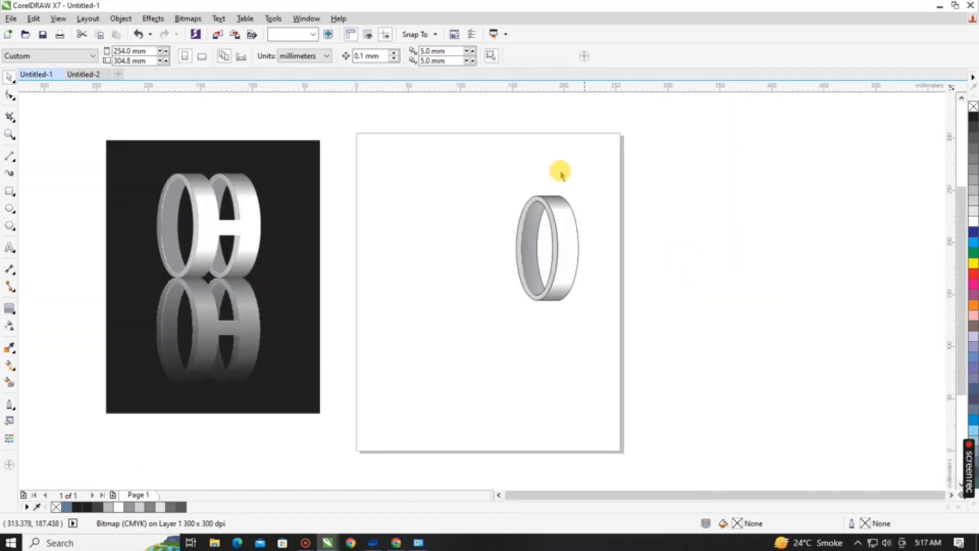
# Select all of the ring's shapes and try removing their outlines.
pyautogui.moveTo(438, 148); pyautogui.dragTo(642, 321)
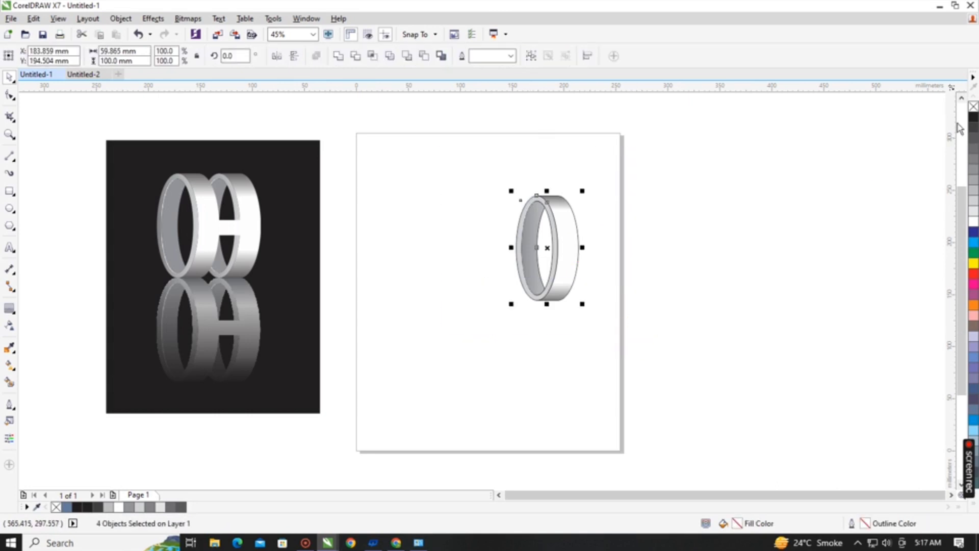
pyautogui.click(971, 106)
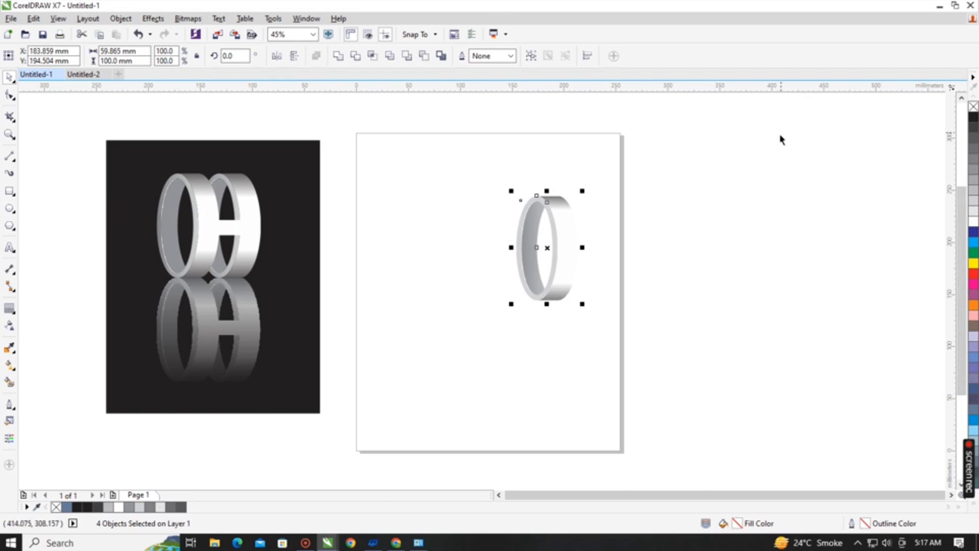
pyautogui.hotkey('ctrl', 'z')
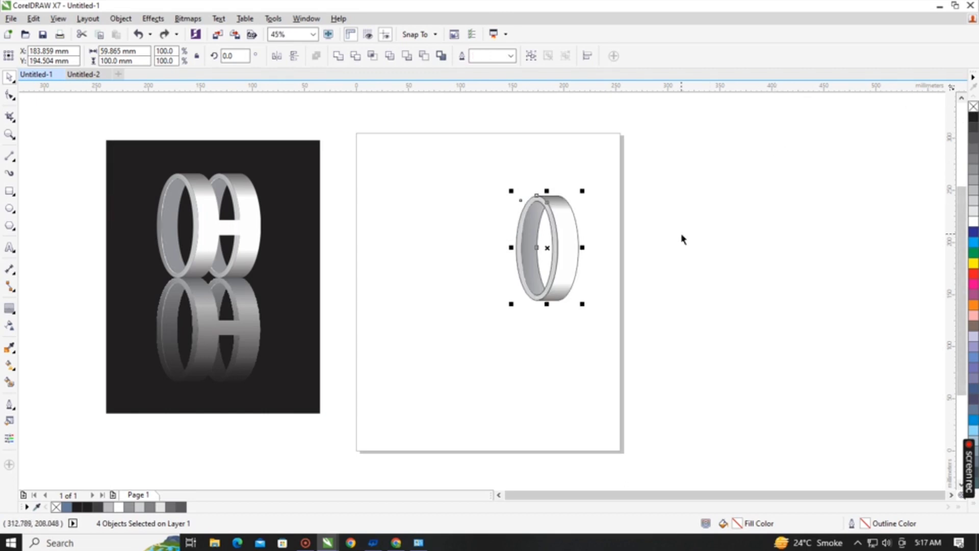
# Move the whole ring leftwards on the page to leave room beside it for a second ring.
pyautogui.moveTo(554, 244); pyautogui.dragTo(529, 353)
pyautogui.click(499, 266)
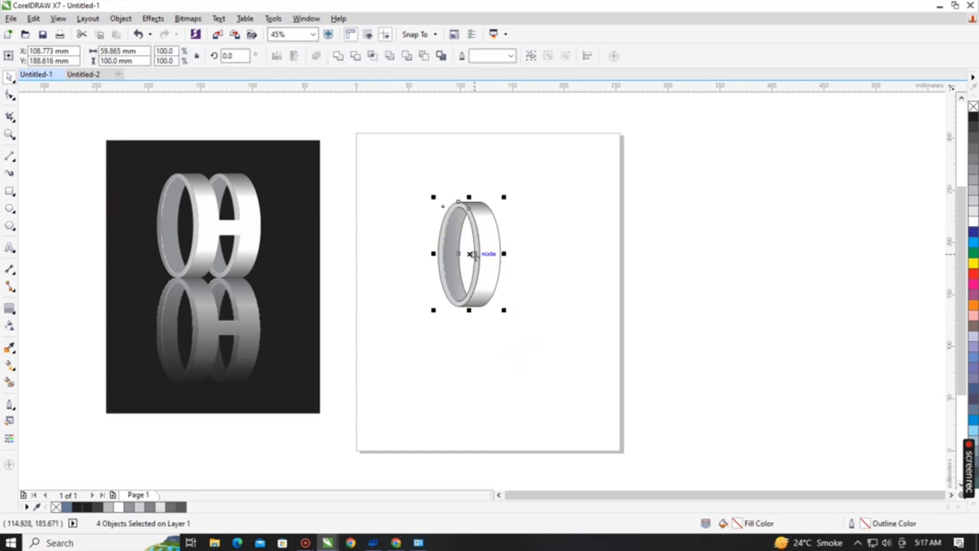
# Try placing a closely overlapping duplicate of the ring slightly to its right.
pyautogui.moveTo(472, 253); pyautogui.dragTo(498, 255)
pyautogui.rightClick(499, 255)
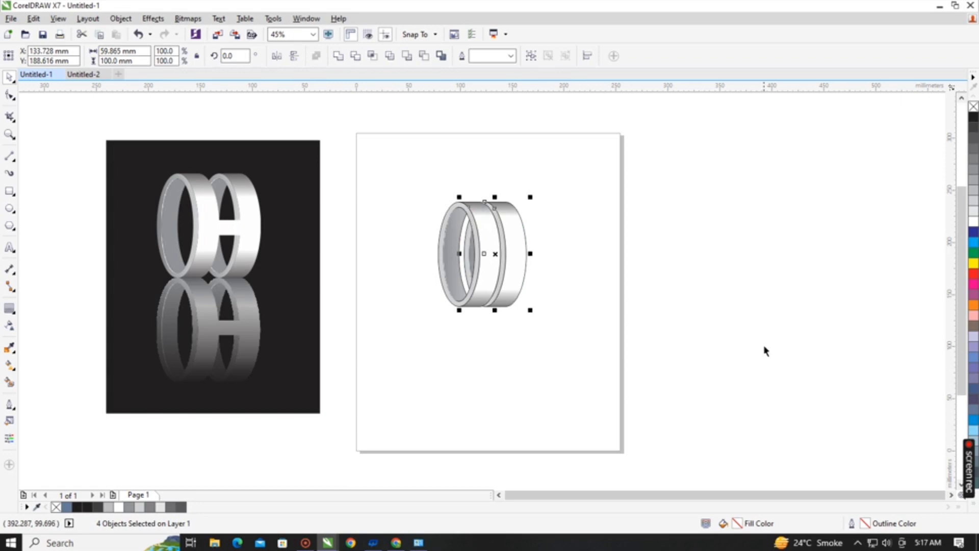
pyautogui.hotkey('ctrl', 'z')
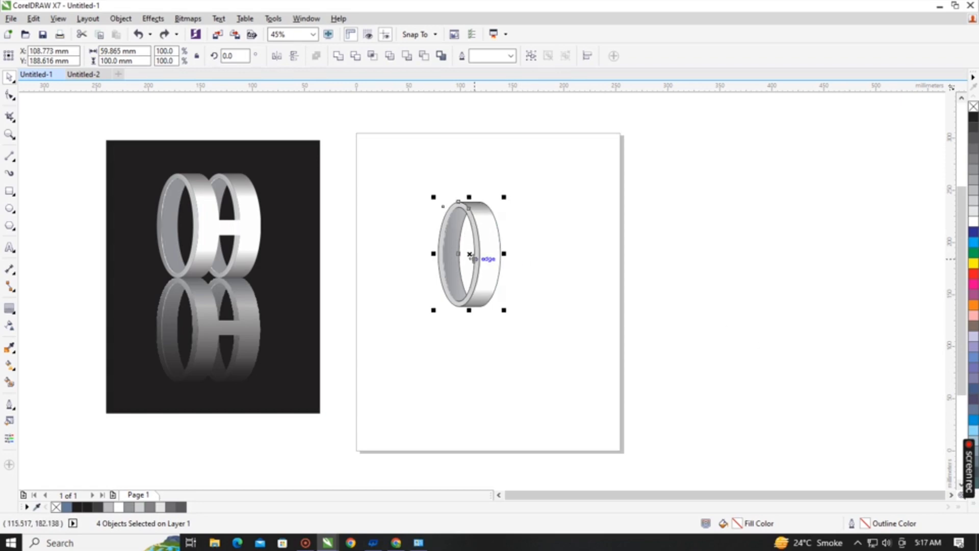
# Duplicate the ring about 40 mm to the right, send the copy behind the original and deselect it.
pyautogui.moveTo(459, 253); pyautogui.dragTo(499, 255)
pyautogui.hotkey('shift', 'pagedown')
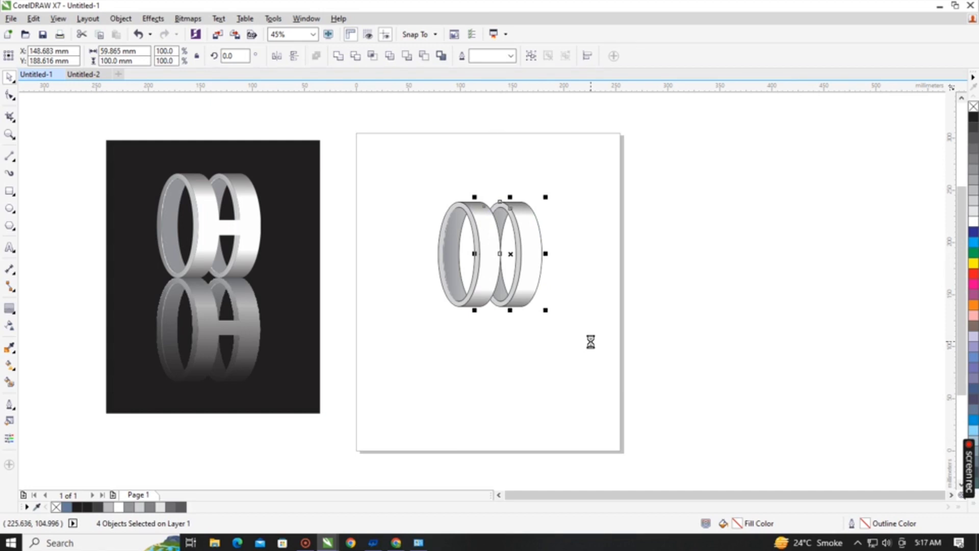
pyautogui.click(557, 365)
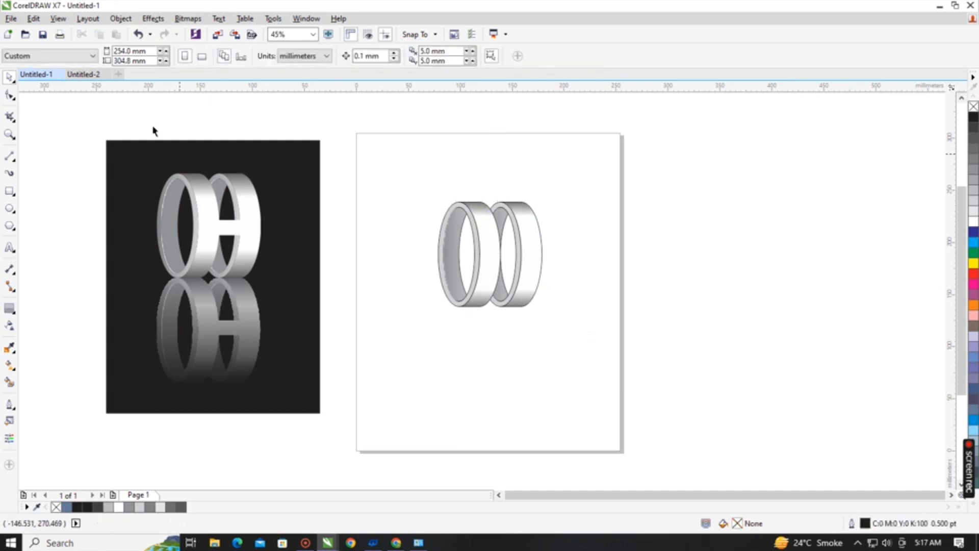
# Draw a rectangle about 43 by 16.5 mm across the middle of the second ring and weld it with both rings' outer bands.
pyautogui.click(10, 191)
pyautogui.moveTo(490, 246); pyautogui.dragTo(536, 262)
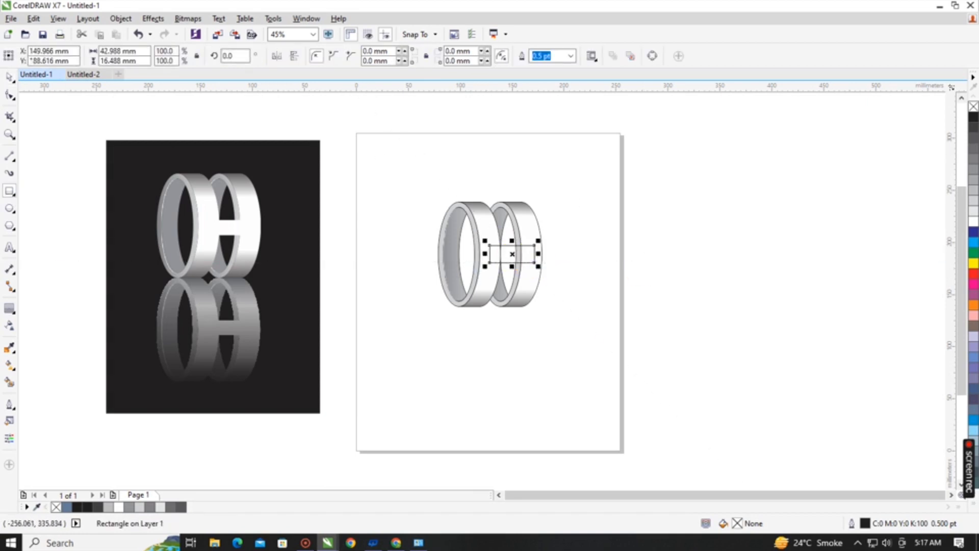
pyautogui.click(11, 77)
pyautogui.keyDown('shift'); pyautogui.click(529, 226); pyautogui.keyUp('shift')
pyautogui.keyDown('shift'); pyautogui.click(482, 266); pyautogui.keyUp('shift')
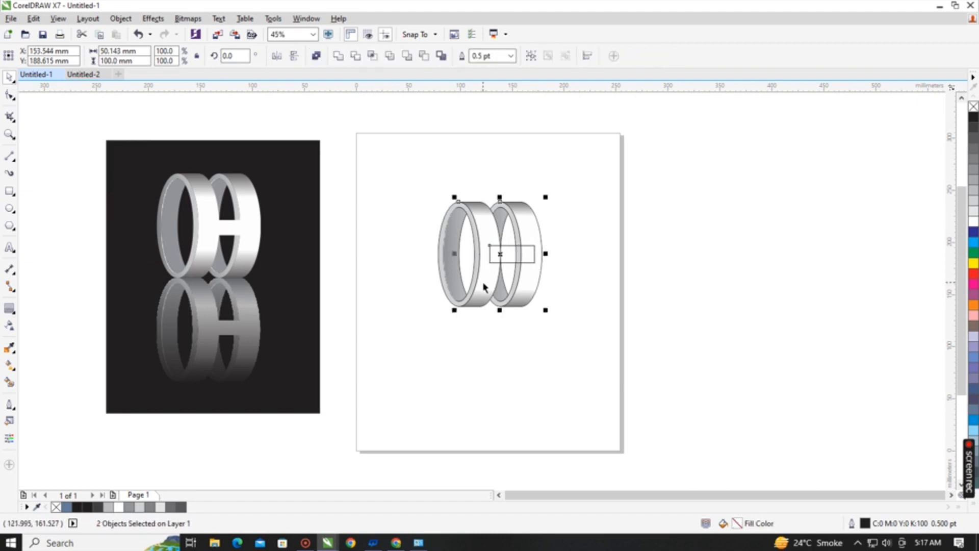
pyautogui.click(338, 53)
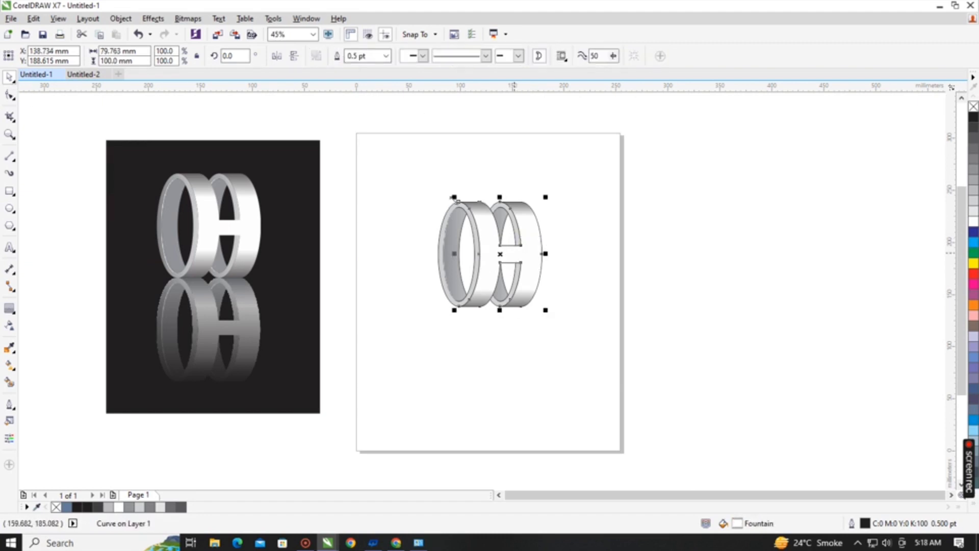
# Remove the outlines from all parts of both rings, move the whole logo slightly up the page and deselect it.
pyautogui.moveTo(411, 150); pyautogui.dragTo(559, 326)
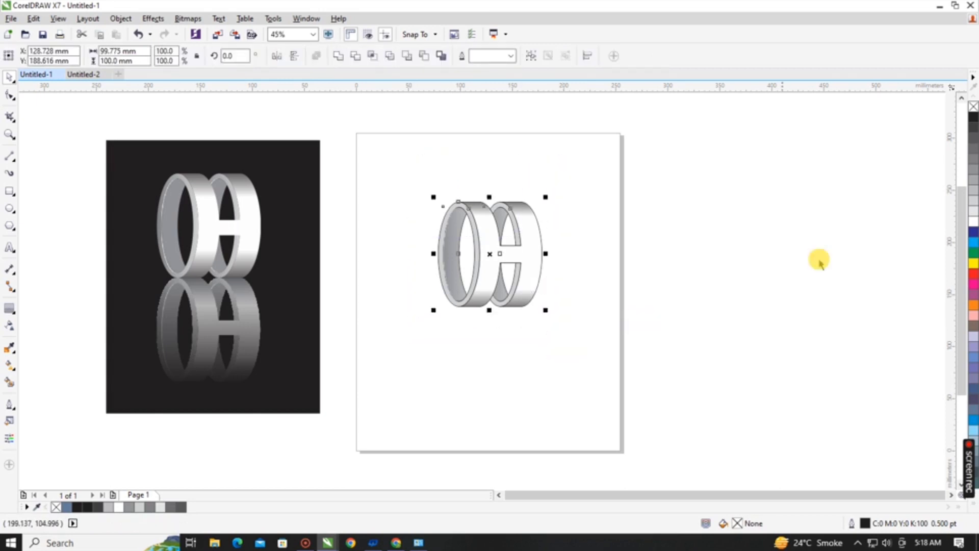
pyautogui.rightClick(973, 107)
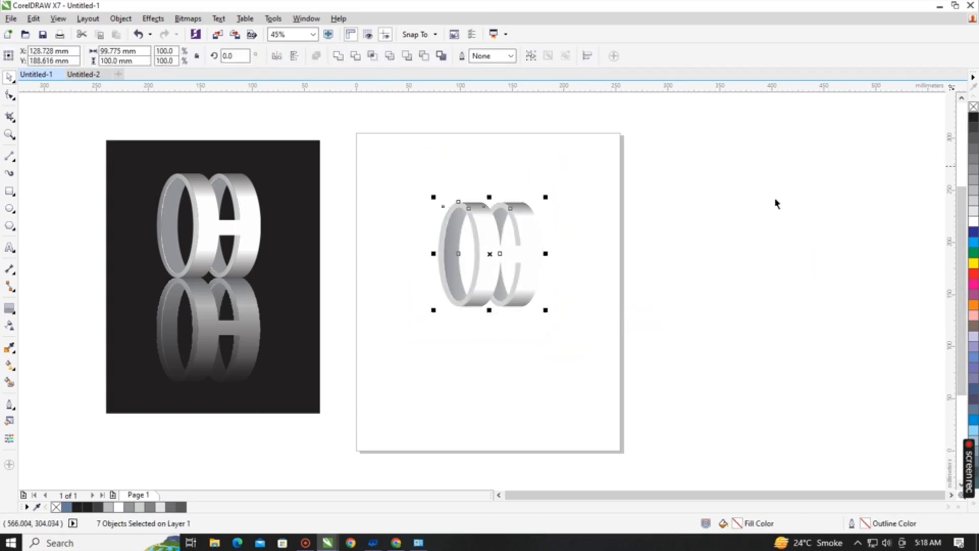
pyautogui.click(527, 252)
pyautogui.moveTo(526, 251); pyautogui.dragTo(525, 233)
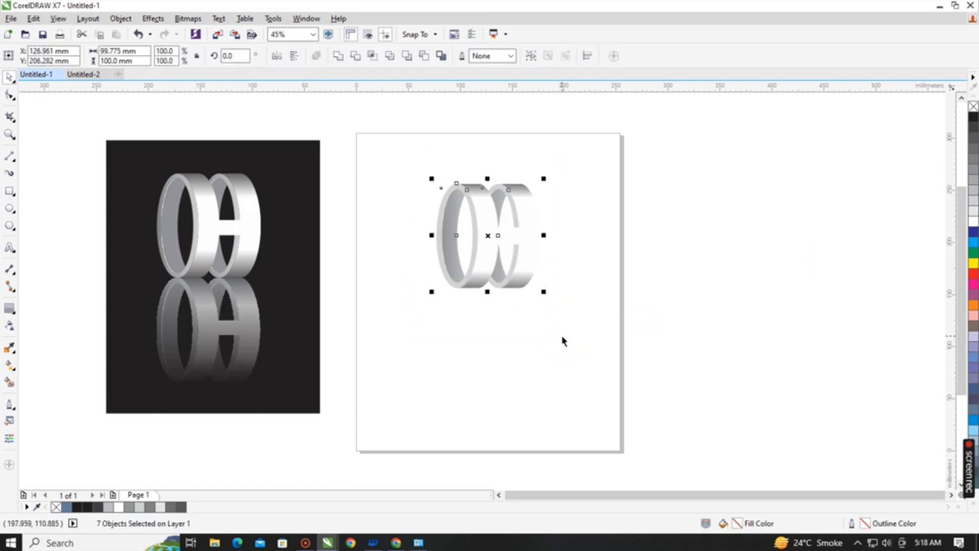
pyautogui.scroll(3, 454, 221)
pyautogui.scroll(2, 403, 202)
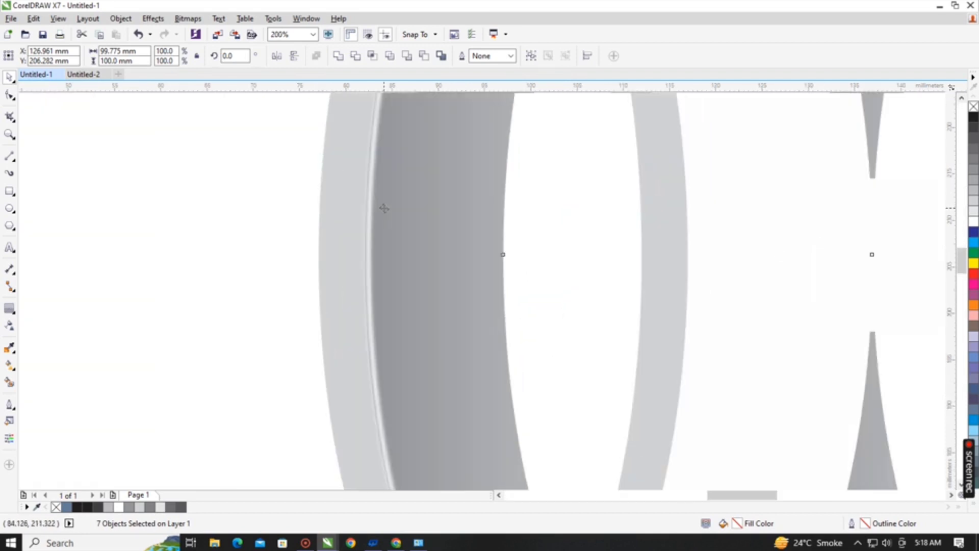
pyautogui.scroll(-2, 386, 230)
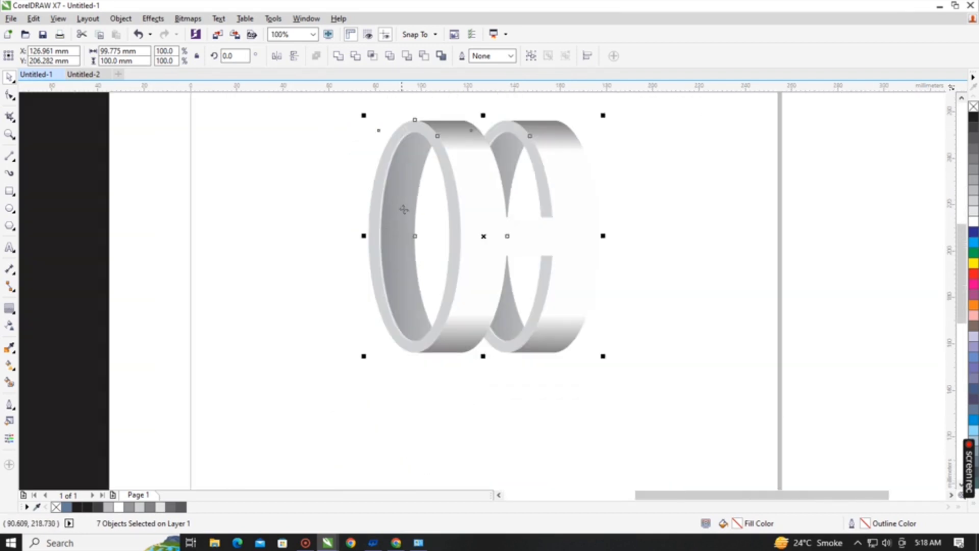
pyautogui.scroll(-1, 391, 218)
pyautogui.click(525, 380)
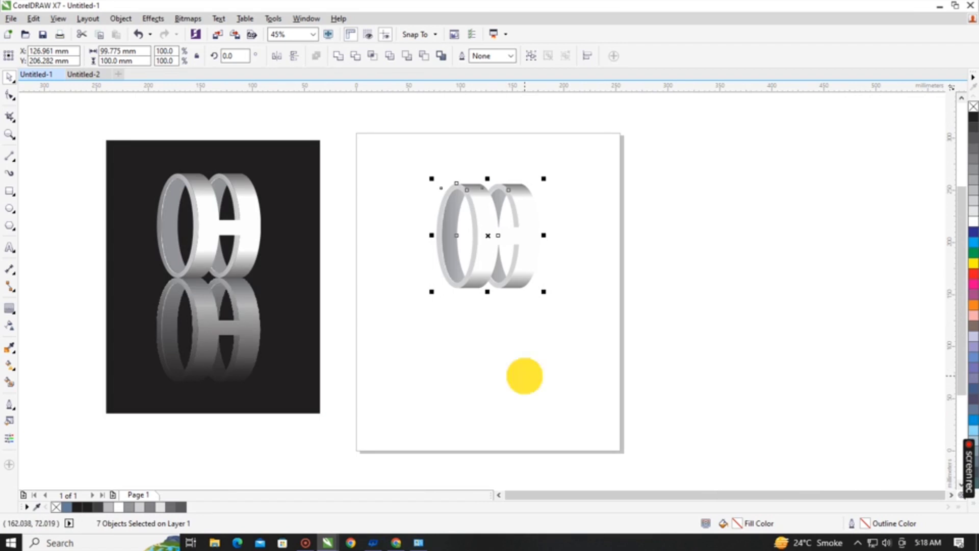
# Draw a rectangle about 214 by 270 mm around the logo, fill it with black and send it behind the rings.
pyautogui.click(10, 191)
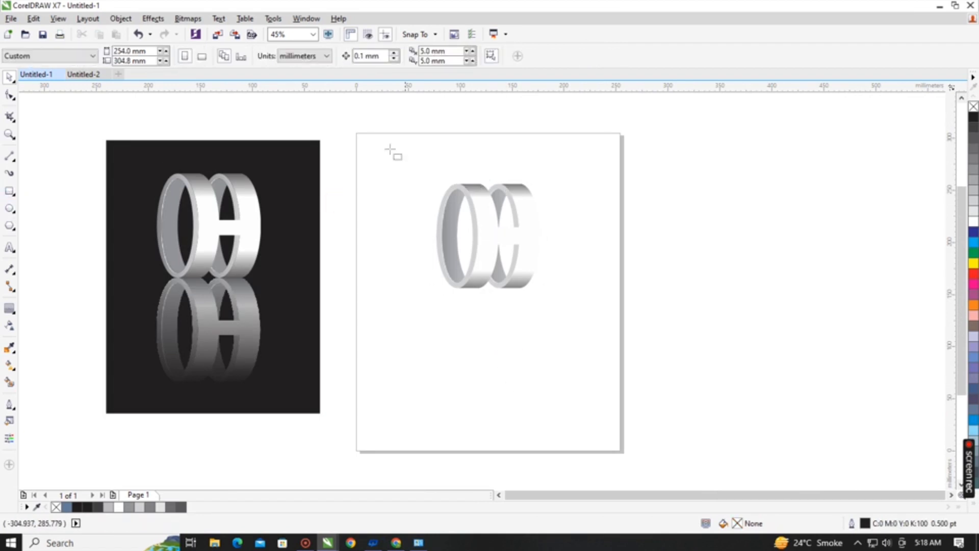
pyautogui.moveTo(382, 145); pyautogui.dragTo(604, 427)
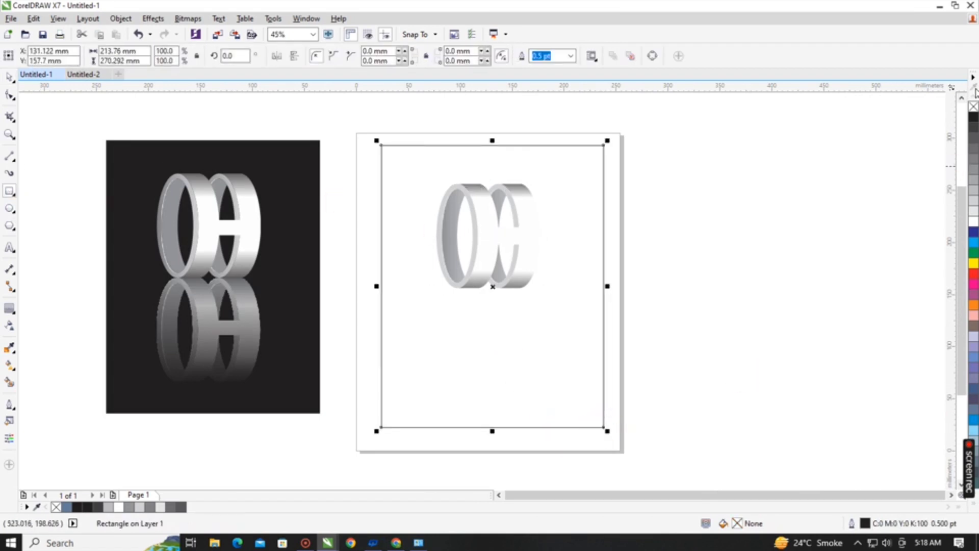
pyautogui.click(974, 117)
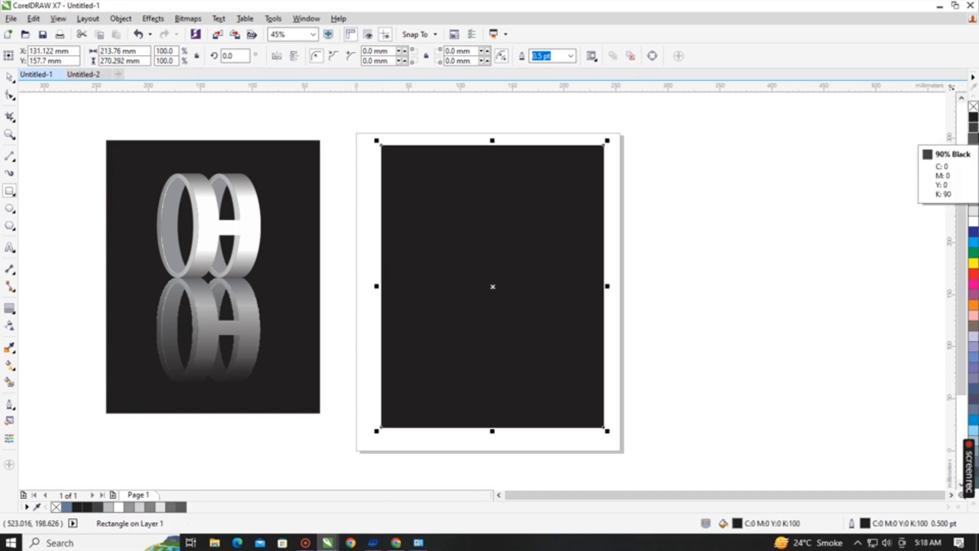
pyautogui.hotkey('shift', 'pagedown')
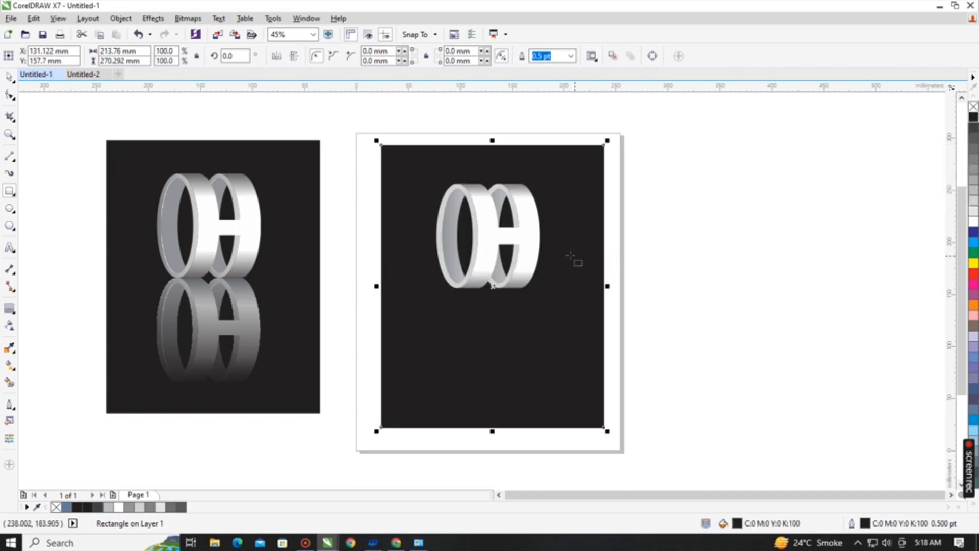
# Group all the ring pieces of the logo without including the black background.
pyautogui.click(479, 214)
pyautogui.moveTo(684, 132); pyautogui.dragTo(391, 317)
pyautogui.hotkey('ctrl', 'g')
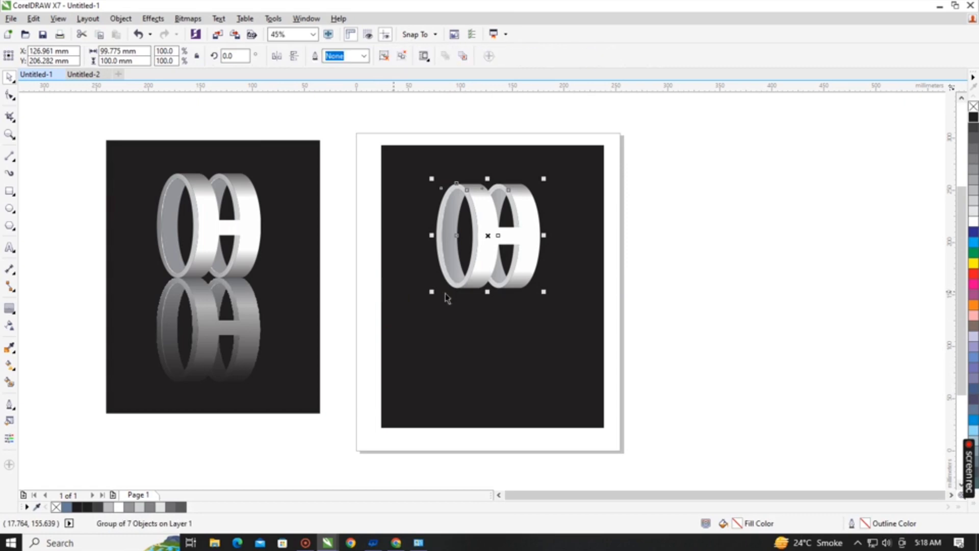
# Try making a vertically mirrored copy of the logo group below it and fading the copy downwards with a linear transparency.
pyautogui.moveTo(488, 179); pyautogui.dragTo(485, 337)
pyautogui.rightClick(485, 337)
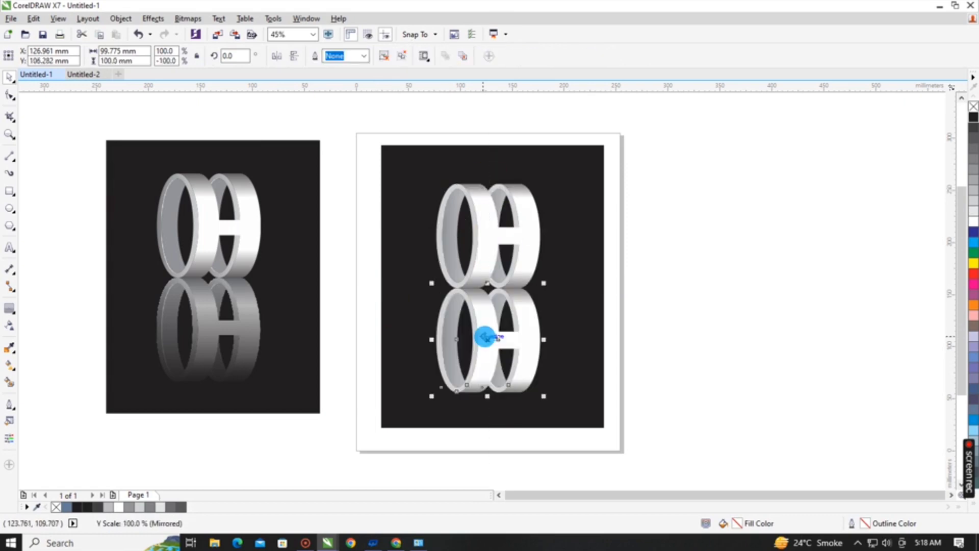
pyautogui.click(10, 325)
pyautogui.click(473, 325)
pyautogui.moveTo(473, 266); pyautogui.dragTo(482, 386)
pyautogui.click(741, 395)
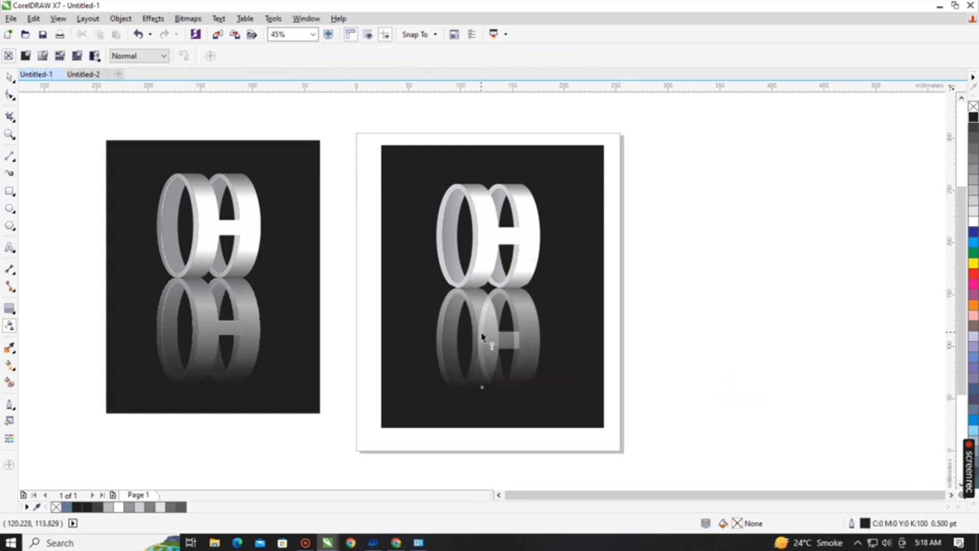
pyautogui.scroll(5, 484, 349)
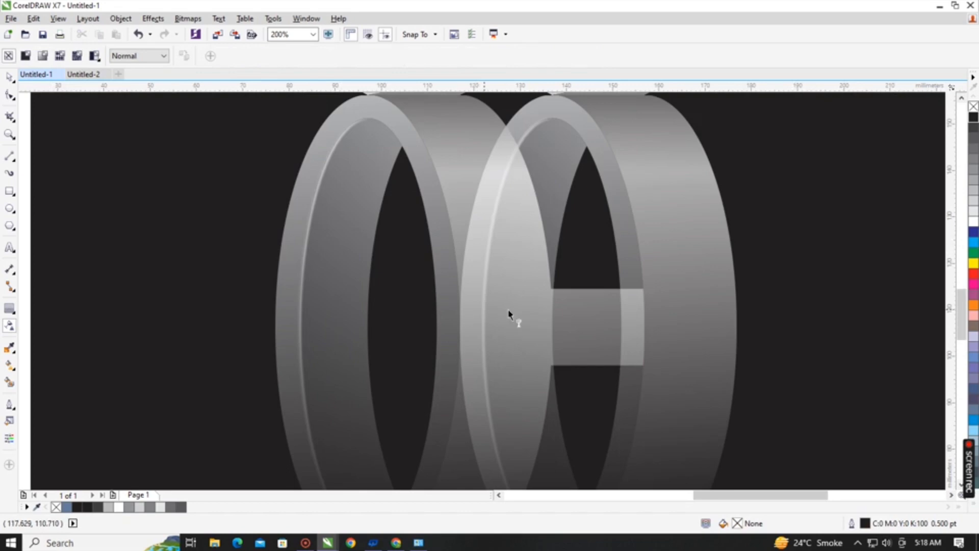
pyautogui.scroll(-3, 634, 308)
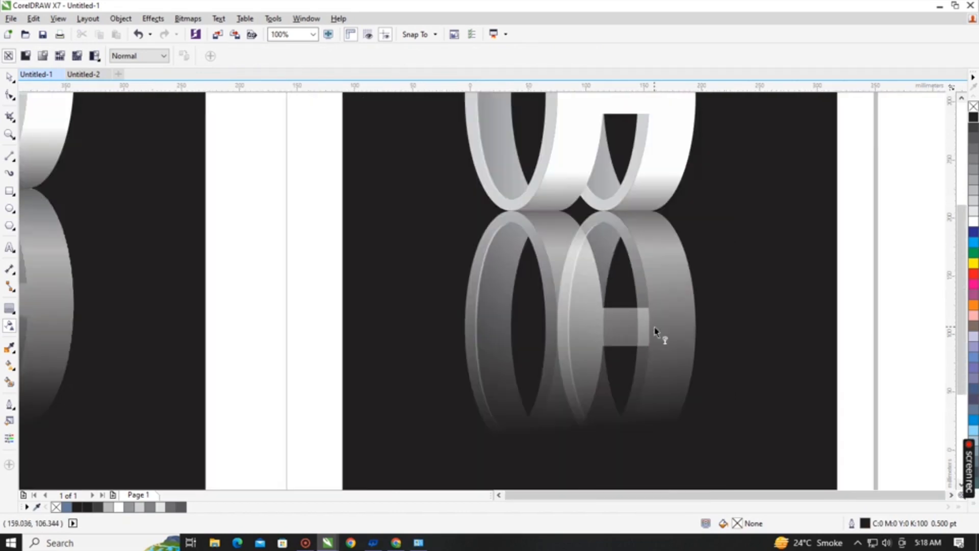
pyautogui.scroll(-2, 656, 332)
pyautogui.hotkey('shift', 'F4')
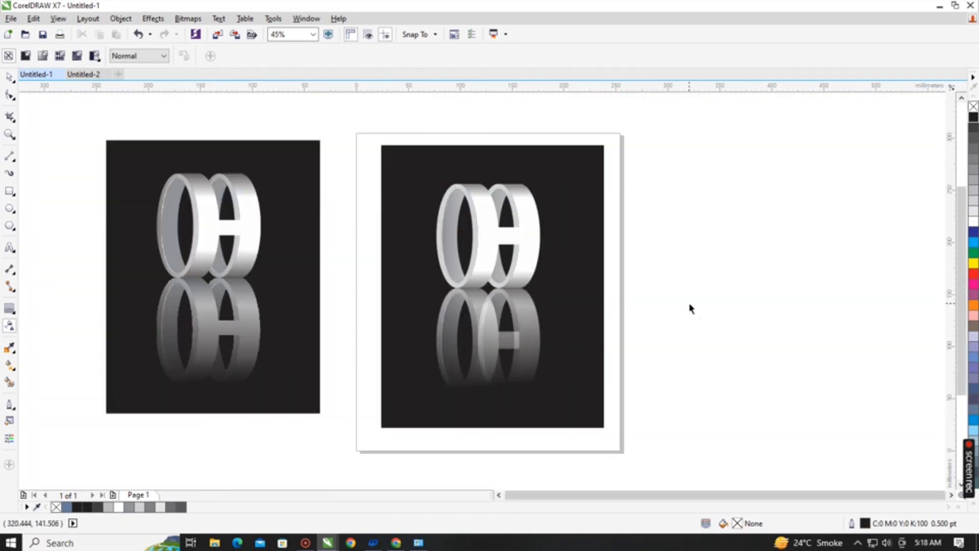
# Remove the faded copy and undo back to the single logo group on the black background.
pyautogui.press('space')
pyautogui.moveTo(524, 327); pyautogui.dragTo(600, 337)
pyautogui.click(515, 271)
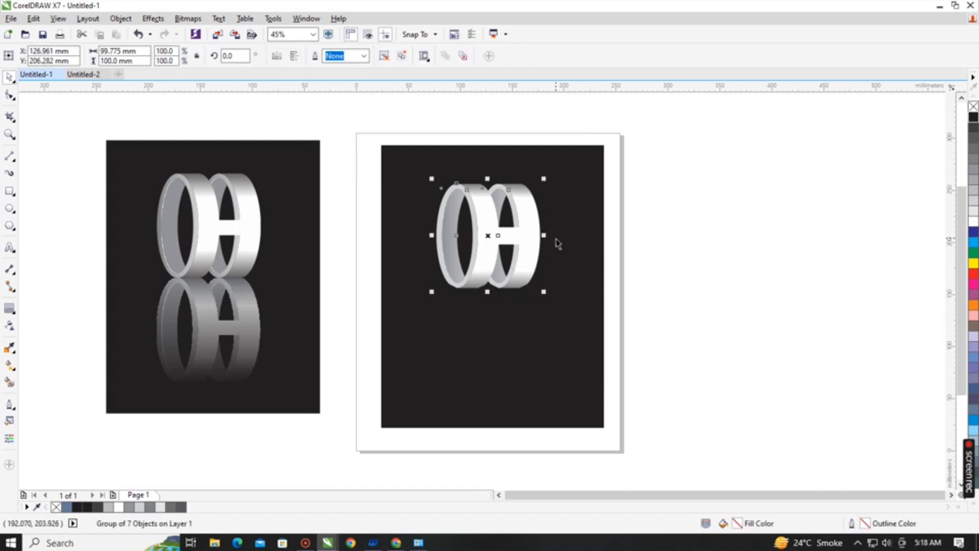
pyautogui.hotkey('ctrl', 'z')
pyautogui.hotkey('ctrl', 'z')
pyautogui.hotkey('ctrl', 'z')
pyautogui.hotkey('ctrl', 'z')
pyautogui.hotkey('ctrl', 'z')
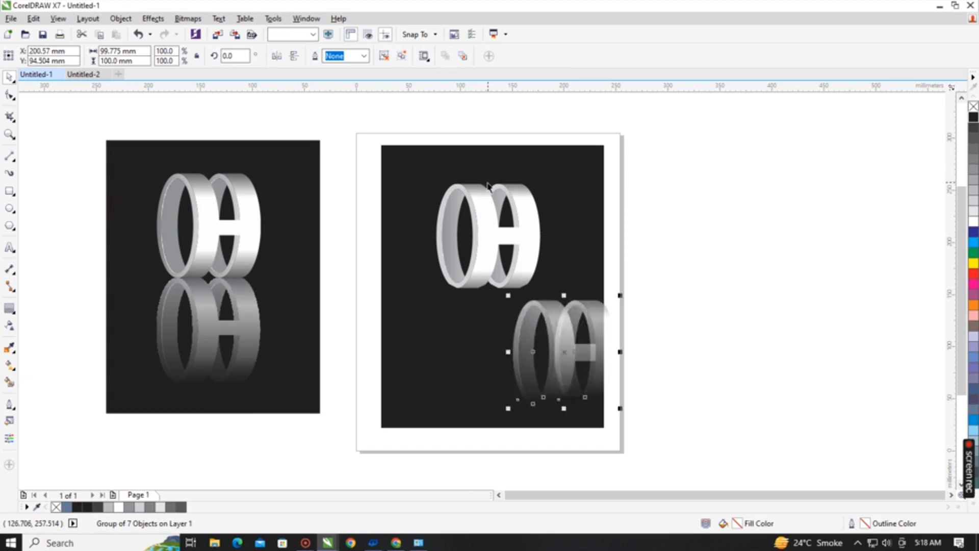
pyautogui.hotkey('ctrl', 'z')
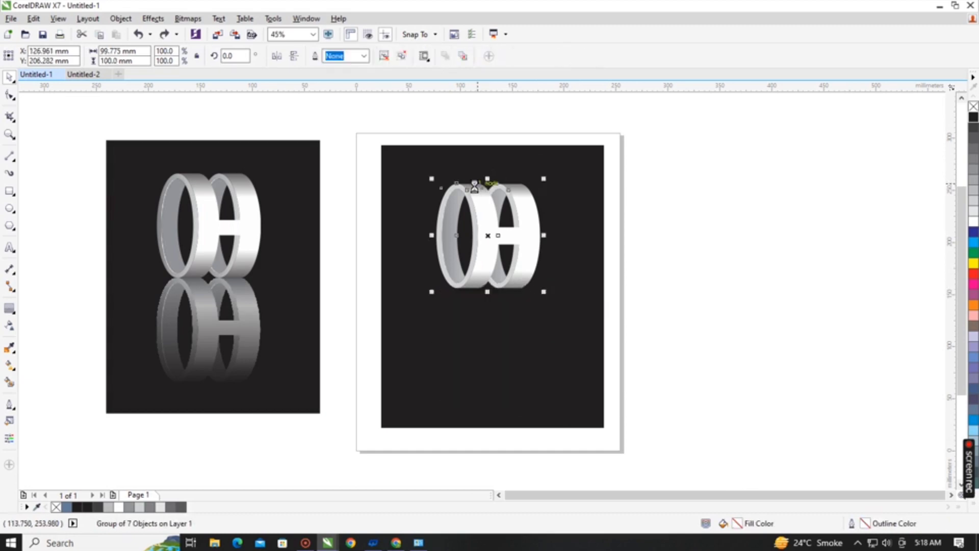
# Duplicate the logo group as a vertically mirrored copy directly below it and convert the copy to a 300 dpi CMYK bitmap.
pyautogui.moveTo(475, 186); pyautogui.dragTo(488, 395)
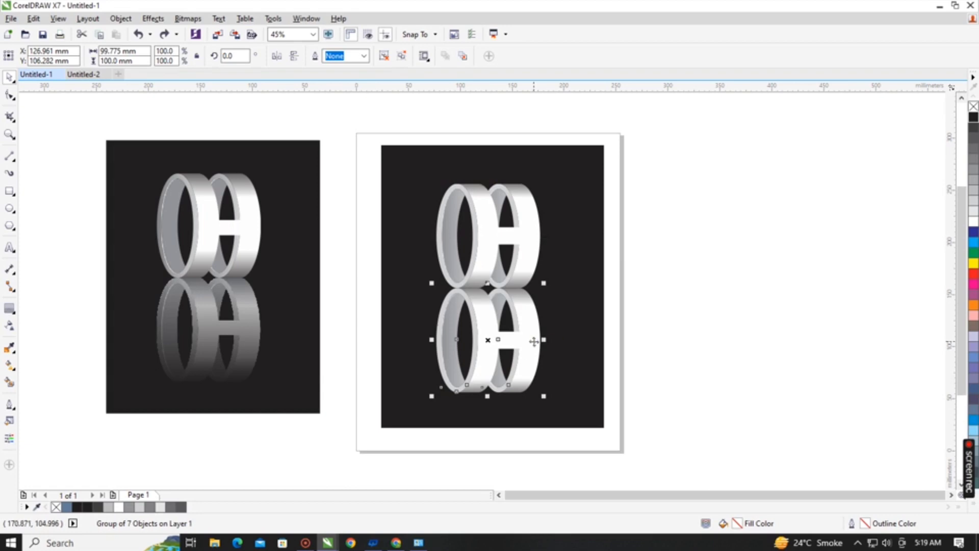
pyautogui.click(191, 19)
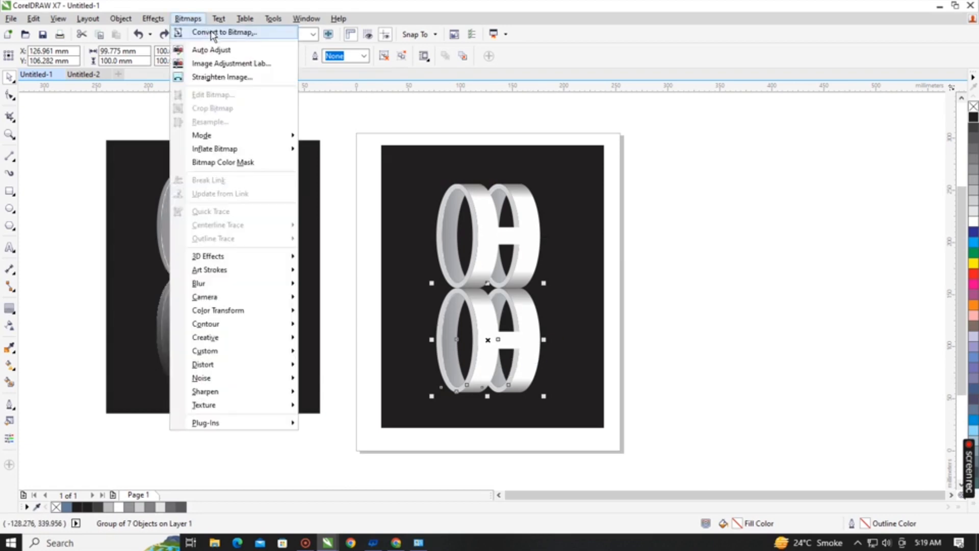
pyautogui.click(212, 33)
pyautogui.click(444, 335)
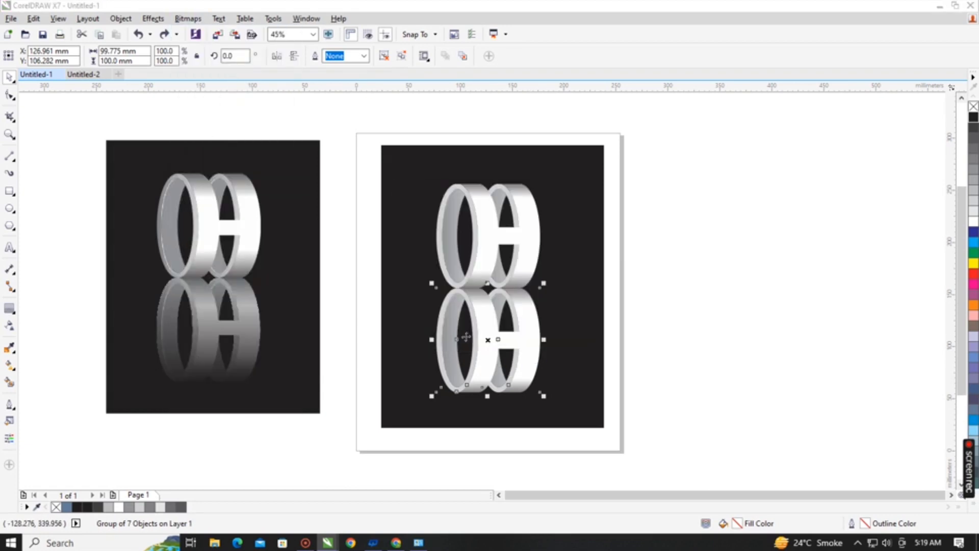
# Apply a downward linear transparency to the mirrored bitmap, from inside the upper logo to near the reflection's lower edge, and deselect it.
pyautogui.click(9, 325)
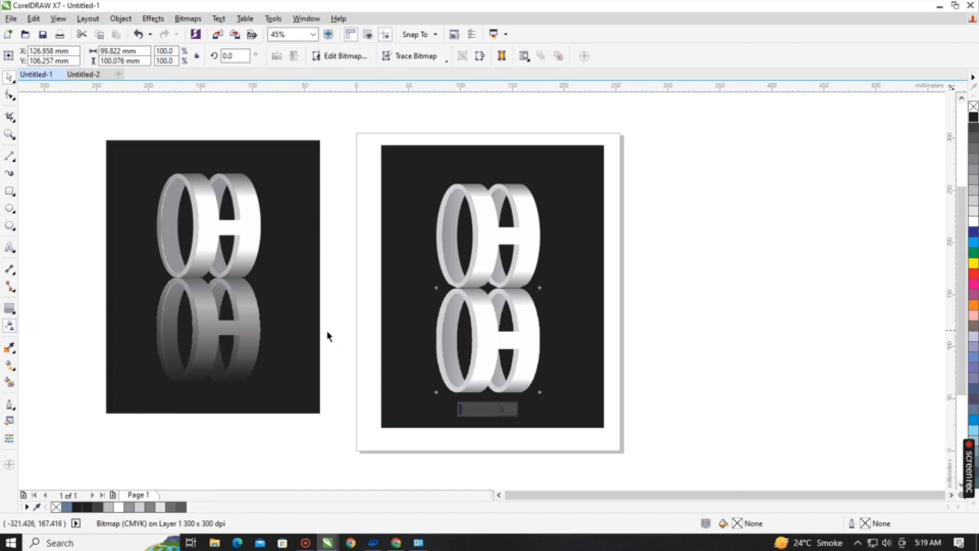
pyautogui.moveTo(482, 255); pyautogui.dragTo(481, 388)
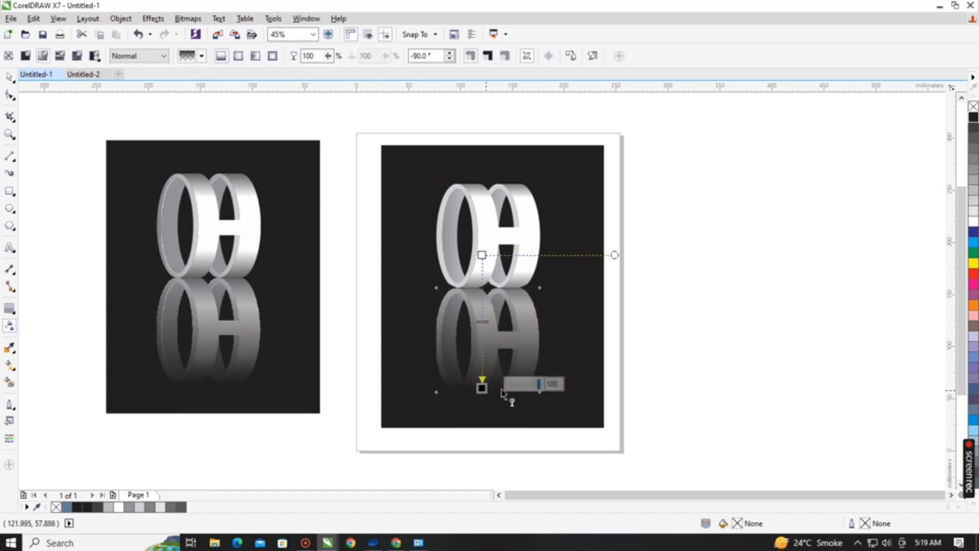
pyautogui.scroll(5, 561, 363)
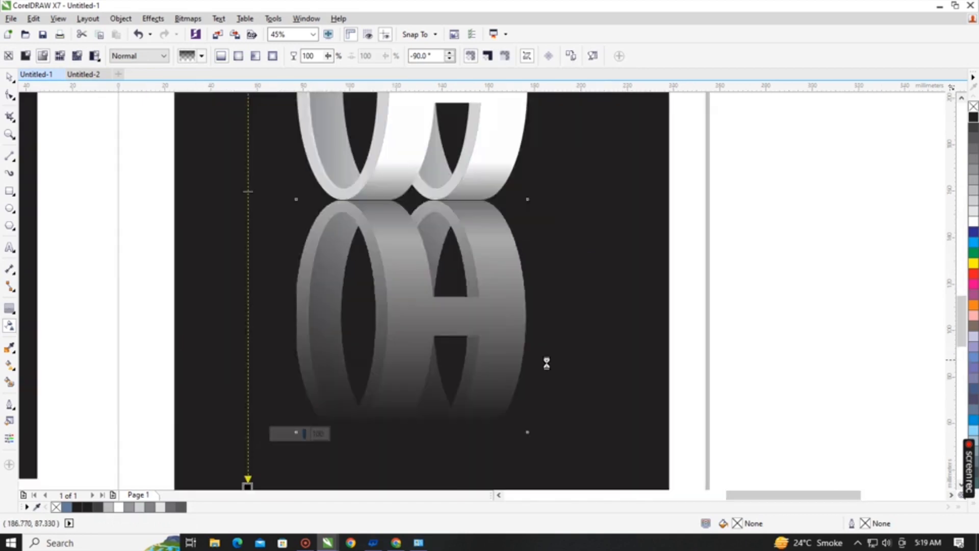
pyautogui.scroll(-3, 410, 301)
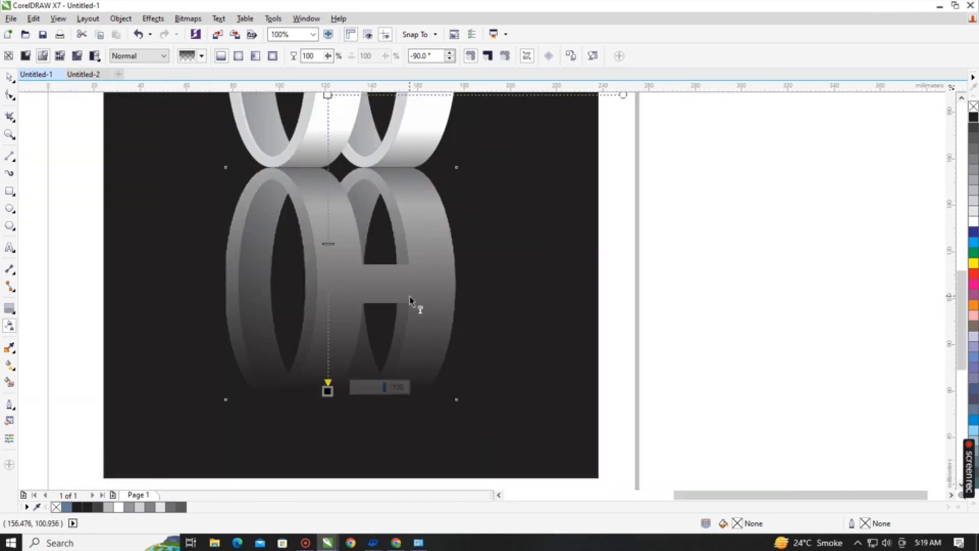
pyautogui.scroll(-2, 409, 297)
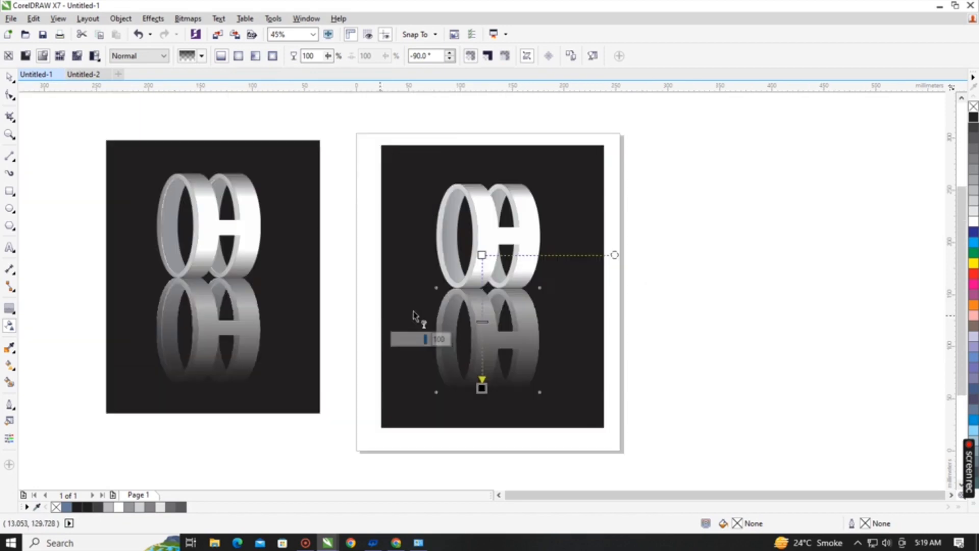
pyautogui.scroll(-1, 741, 261)
pyautogui.click(740, 260)
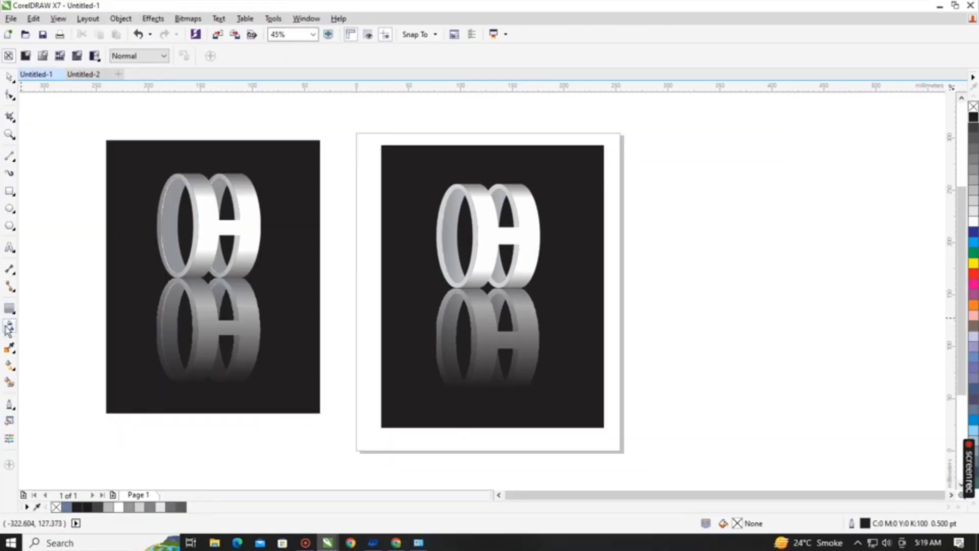
# Fine-tune the start and end points of the reflection's linear transparency and deselect the bitmap.
pyautogui.click(9, 326)
pyautogui.click(480, 381)
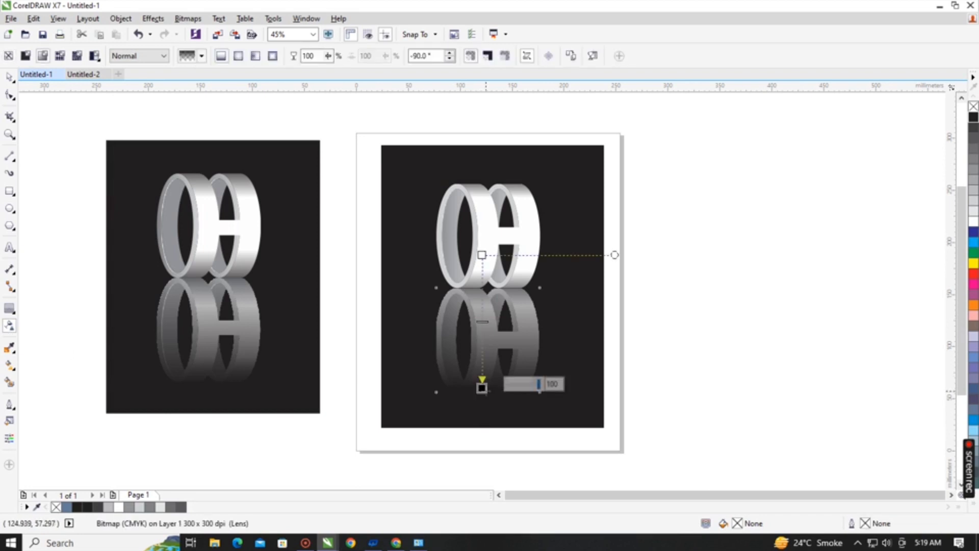
pyautogui.moveTo(483, 390)
pyautogui.mouseDown()
pyautogui.moveTo(480, 411)
pyautogui.moveTo(482, 382)
pyautogui.mouseUp()
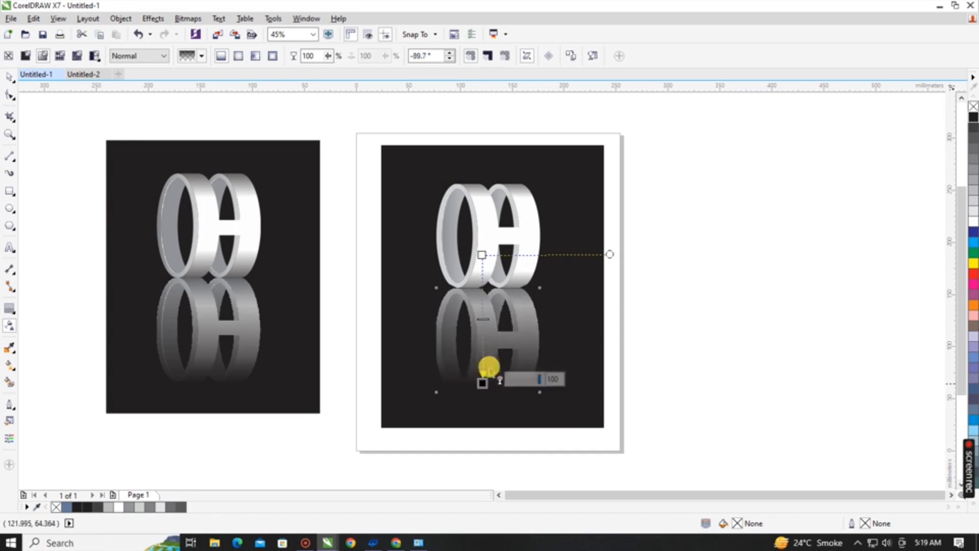
pyautogui.moveTo(482, 254)
pyautogui.mouseDown()
pyautogui.moveTo(479, 274)
pyautogui.moveTo(479, 248)
pyautogui.mouseUp()
pyautogui.click(478, 392)
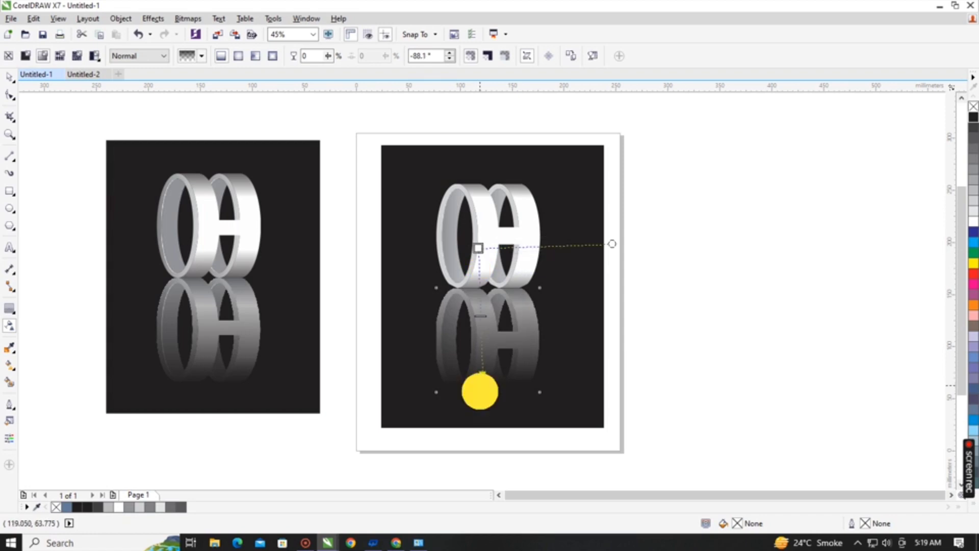
pyautogui.press('space')
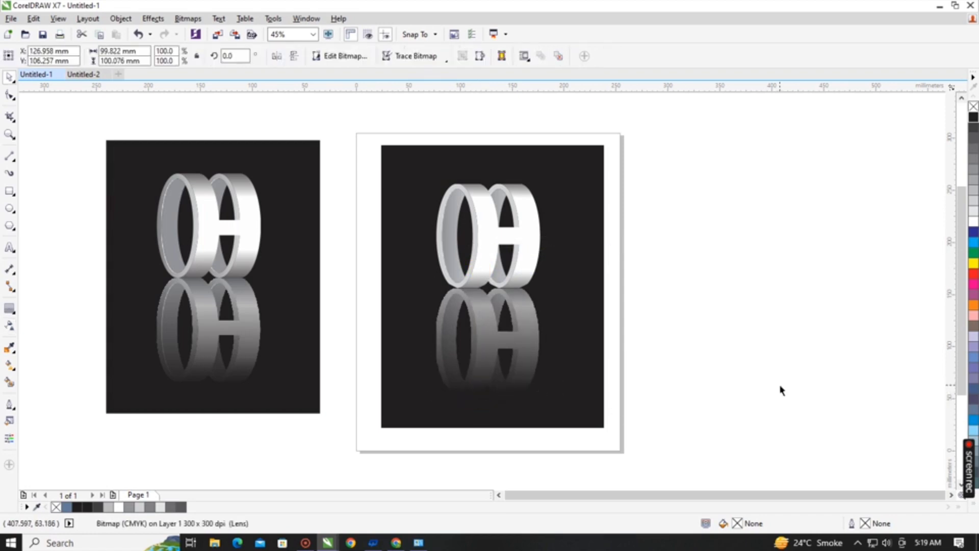
pyautogui.click(781, 389)
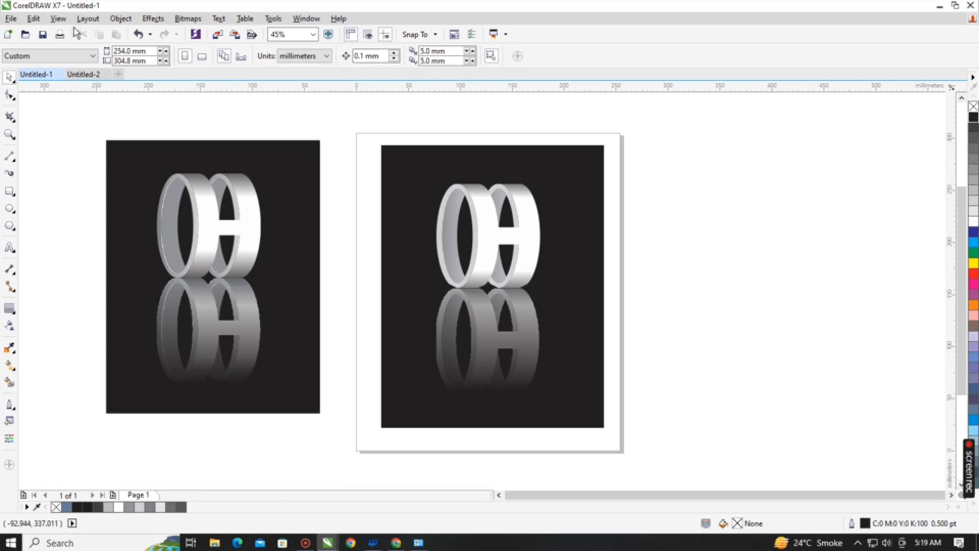
pyautogui.click(187, 19)
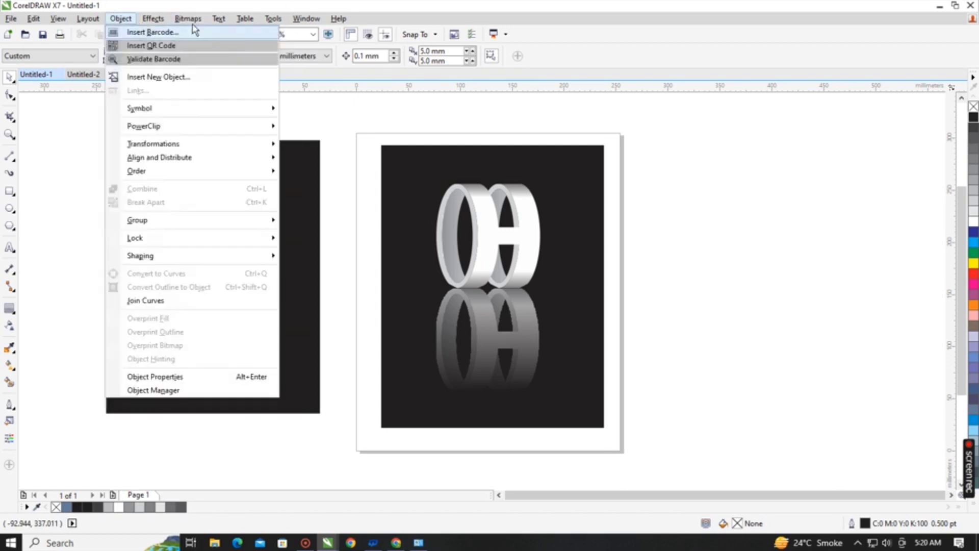
pyautogui.moveTo(200, 20)
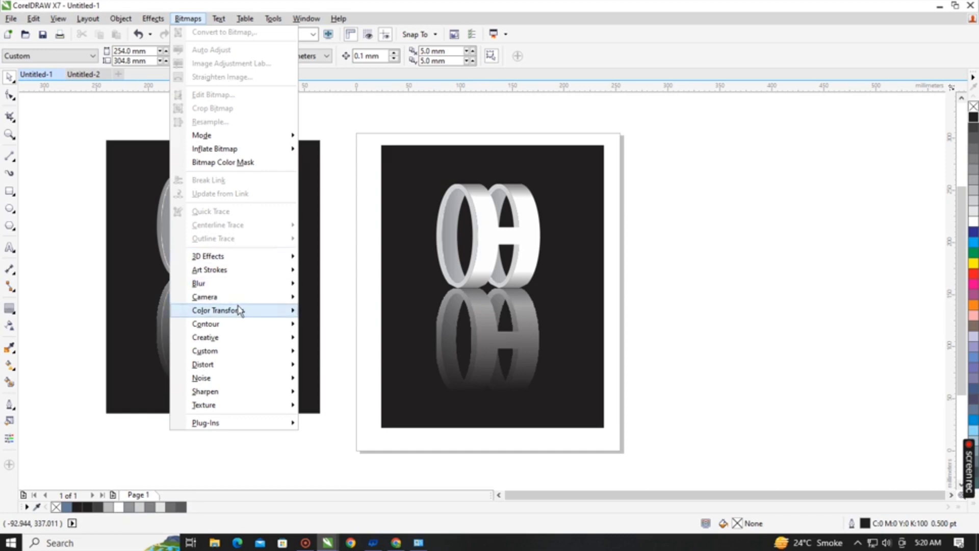
pyautogui.moveTo(80, 22)
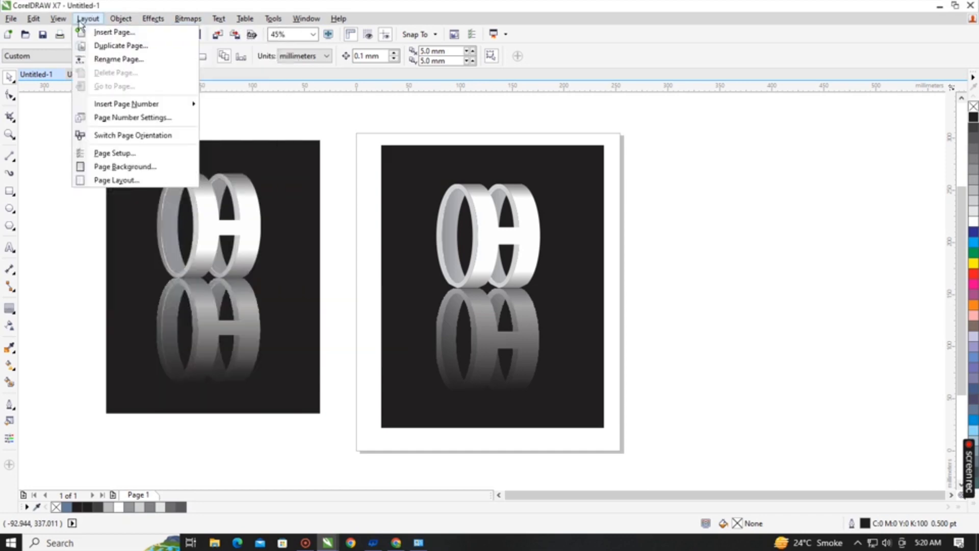
pyautogui.click(321, 115)
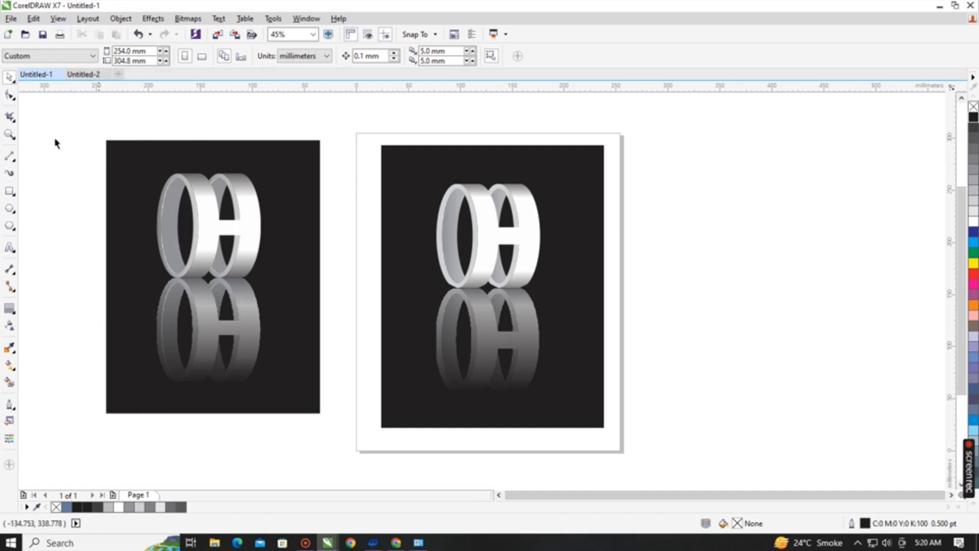
pyautogui.click(9, 191)
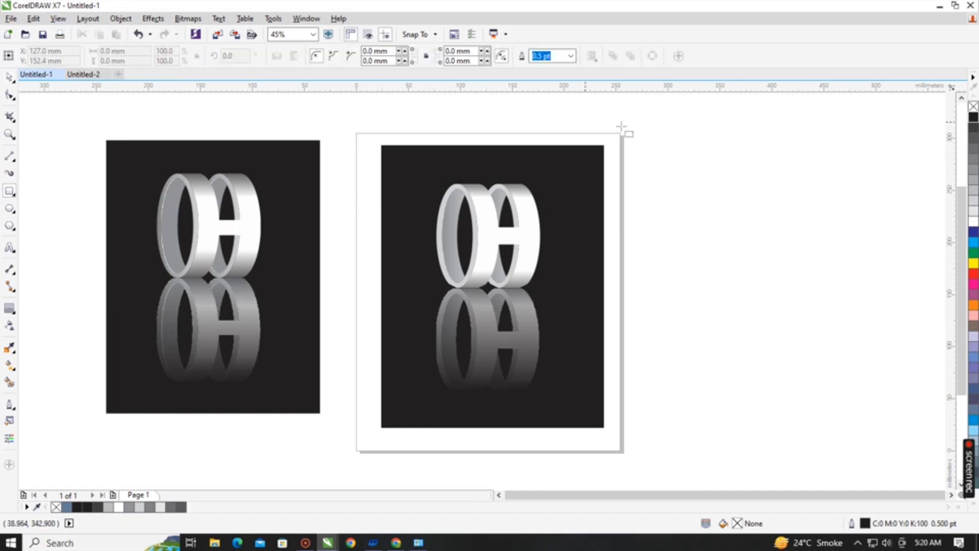
pyautogui.click(9, 77)
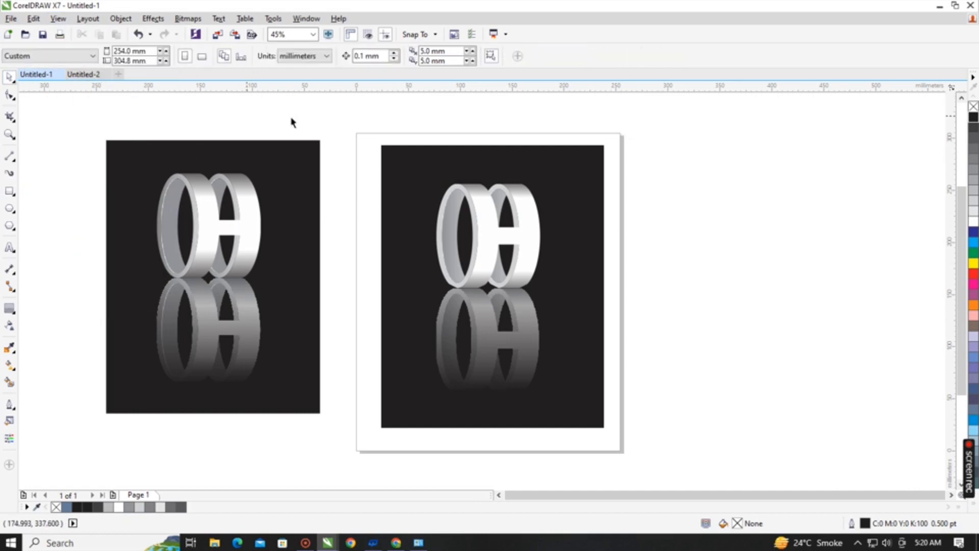